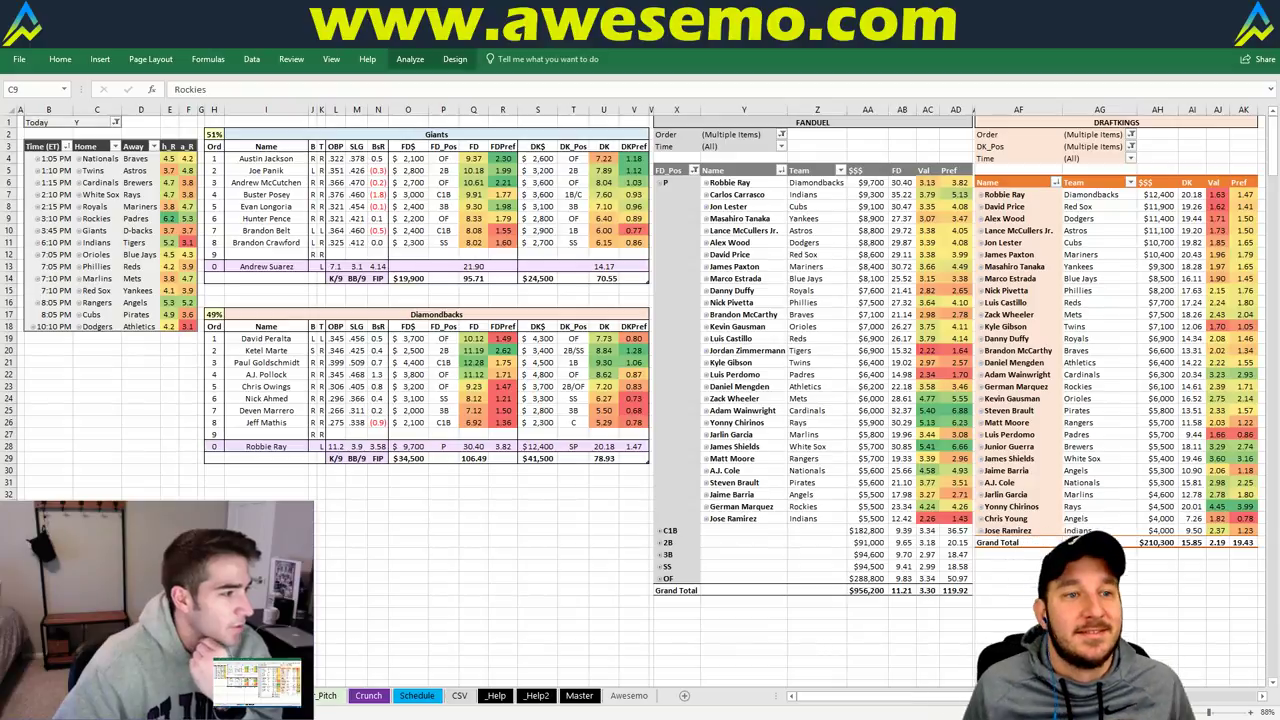
Change the team in the matchup header cell I2 to Nationals to load their game's lineups
click(362, 133)
text(Nationals)
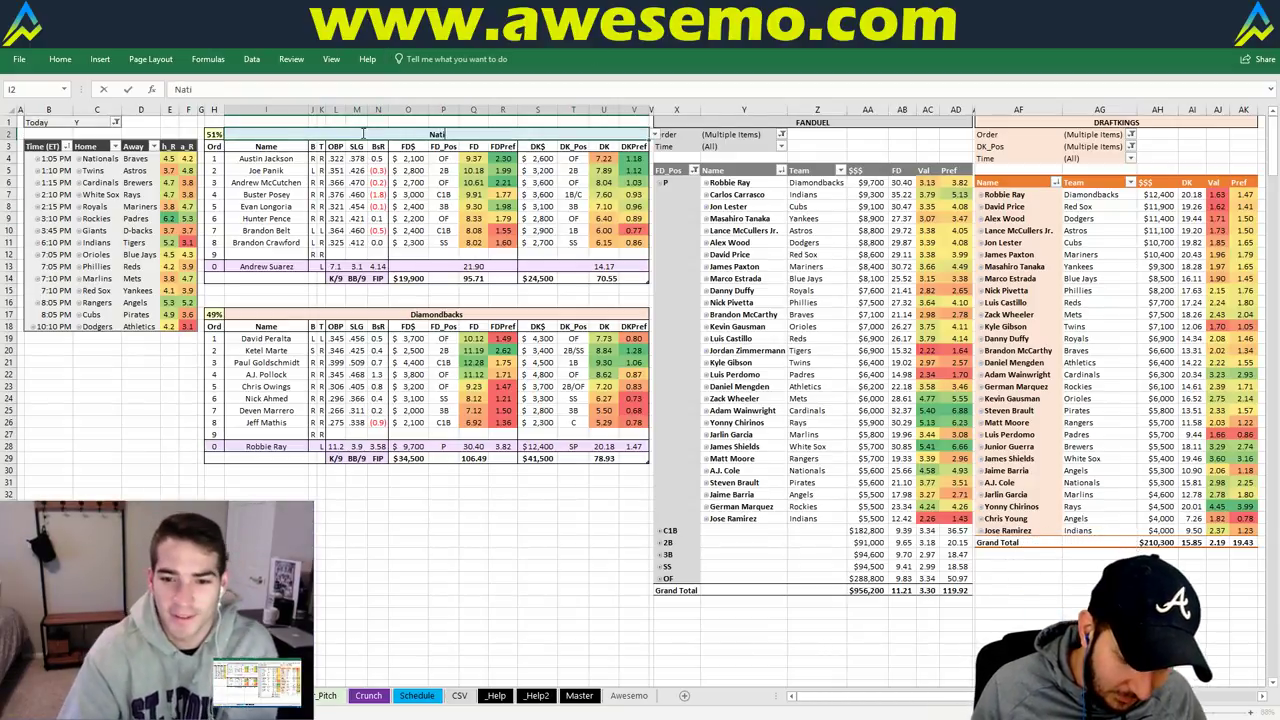
key(ctrl+Return)
key(Return)
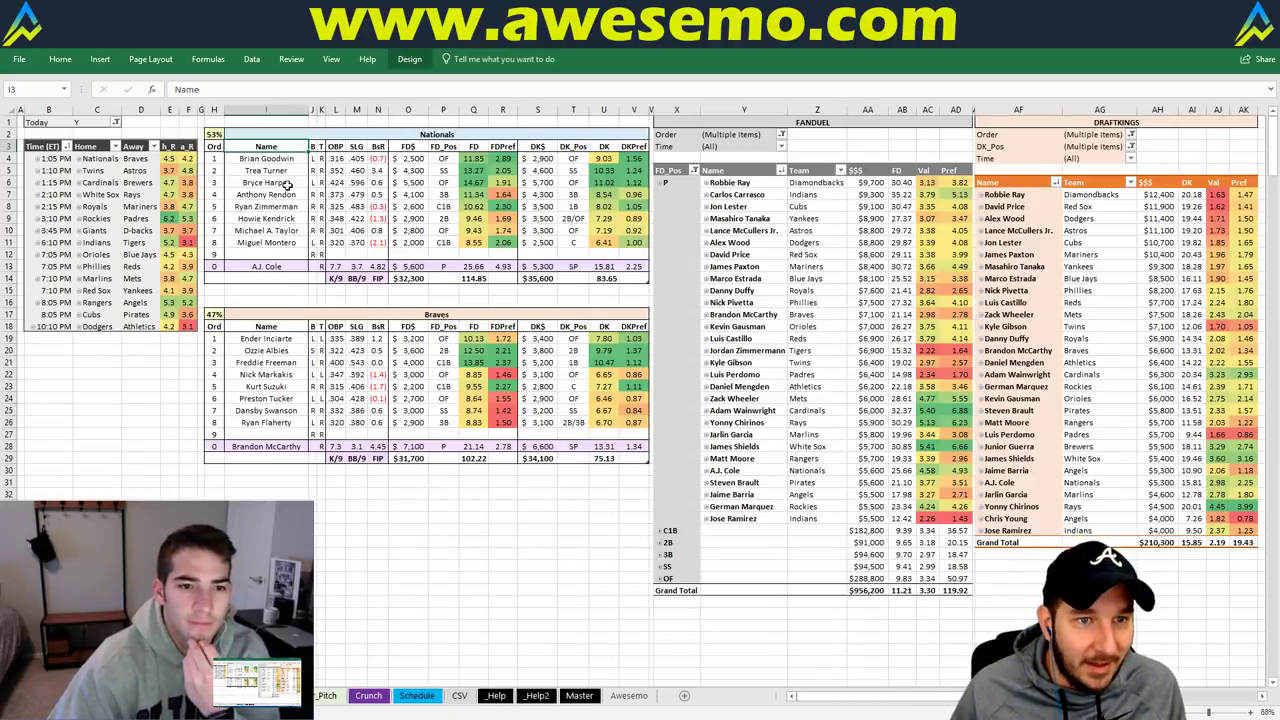
Replace the team in the matchup header cell I2 with Twins to load their game's lineups
key(Up)
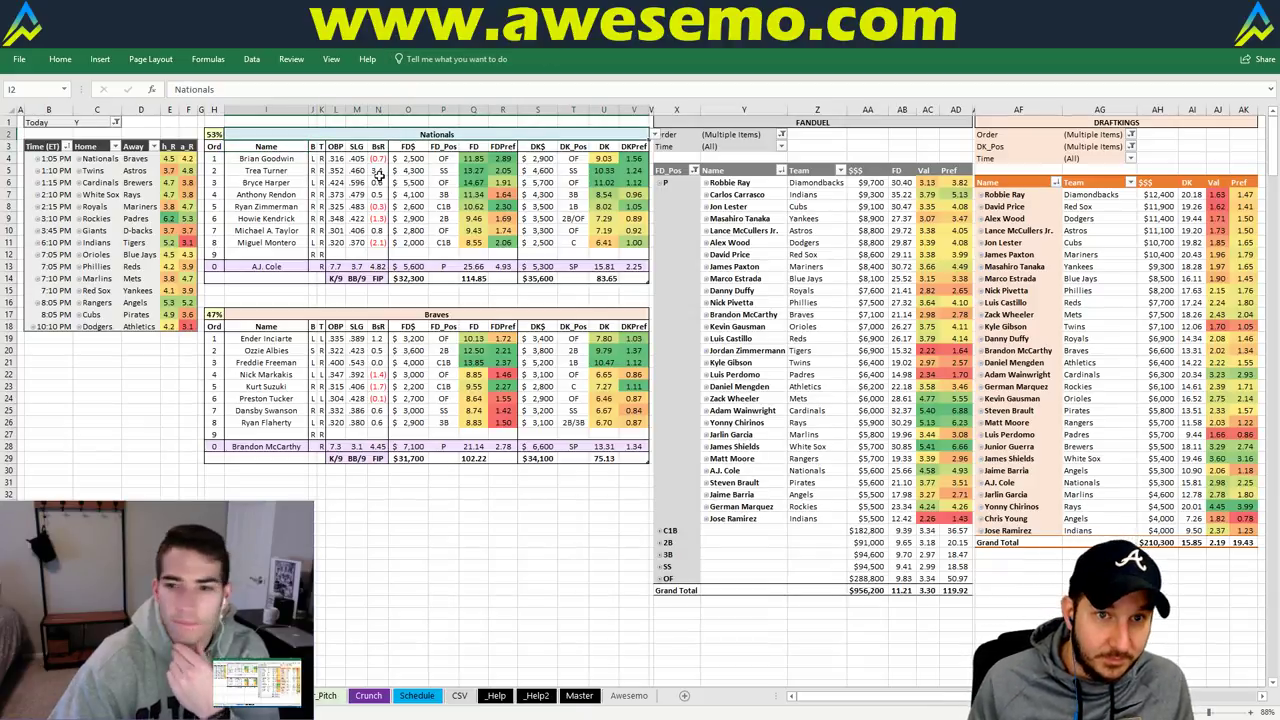
text(Twins)
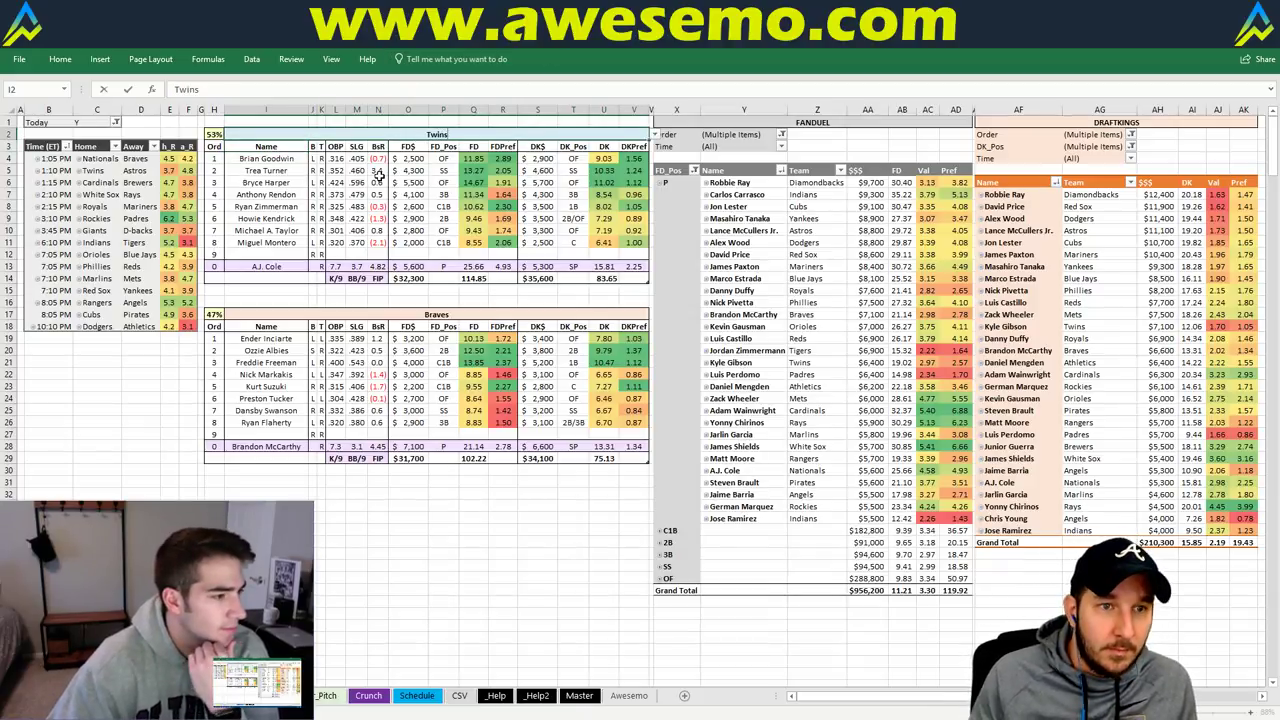
key(Return)
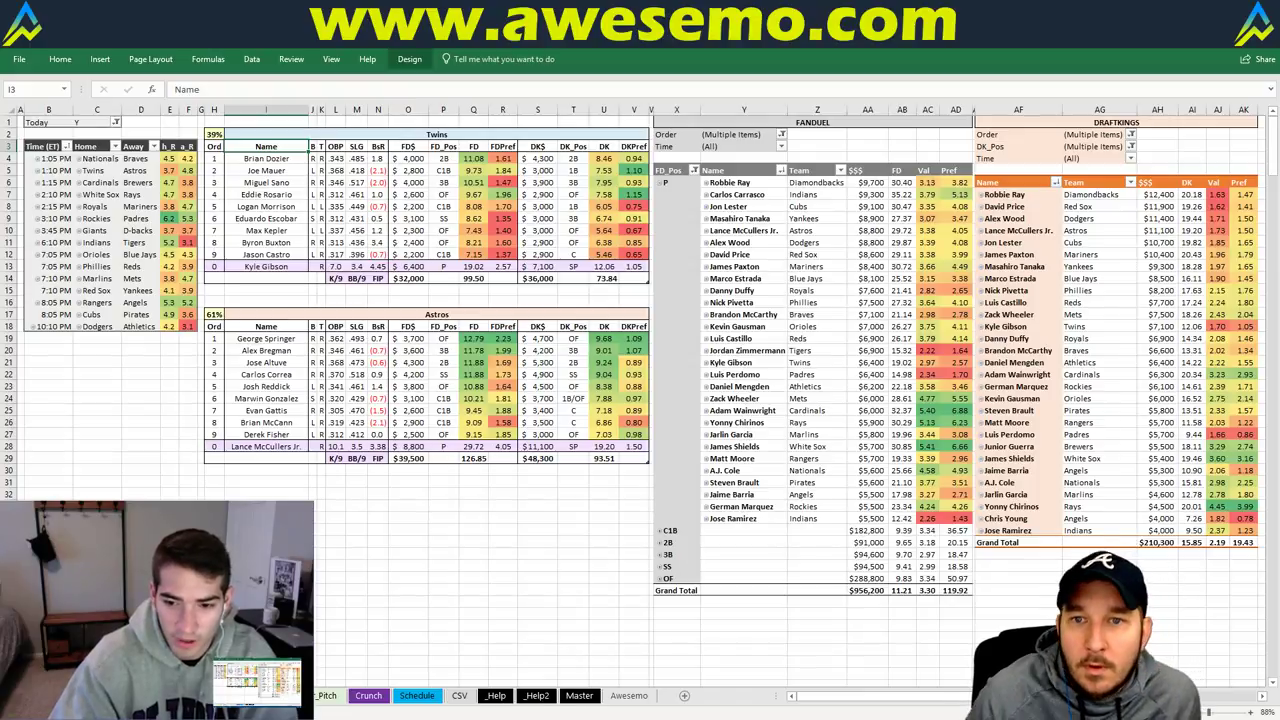
Filter the FanDuel pivot table's Time to only 1:05, 1:10, 1:15, 2:10, 2:15, 3:10 and 3:45 PM
click(781, 147)
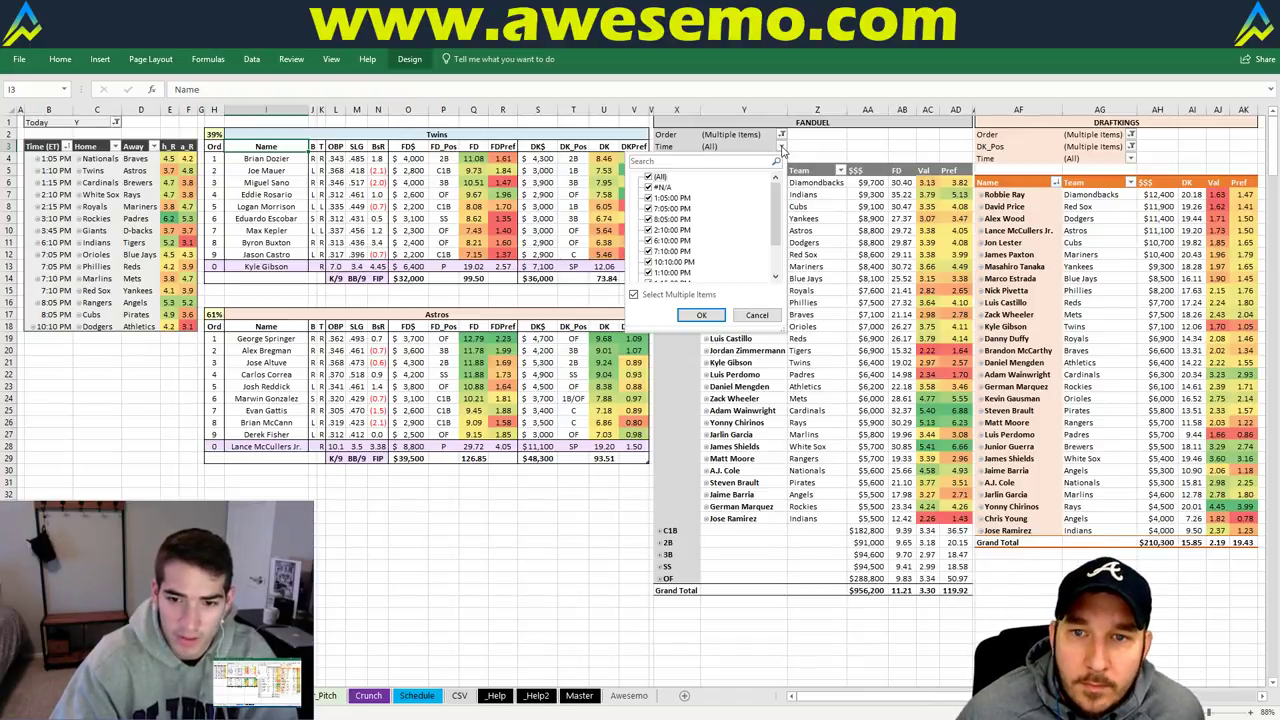
drag(786, 332, 824, 402)
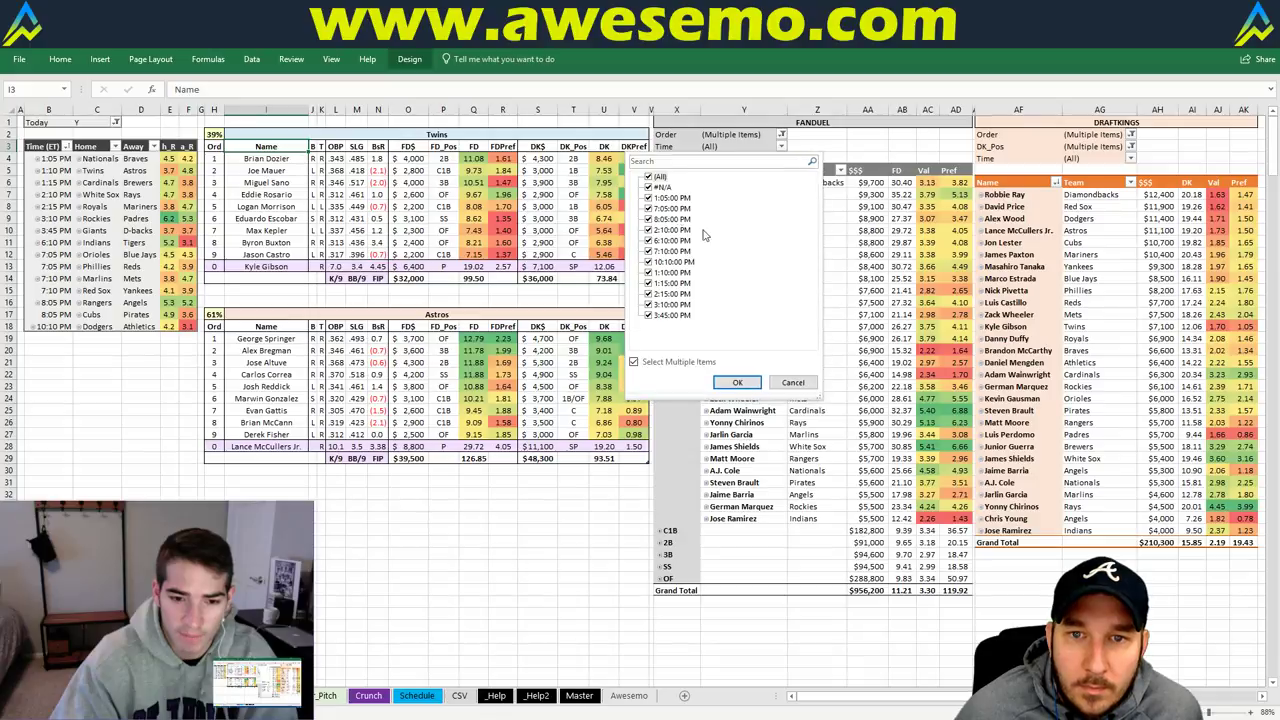
click(648, 176)
click(648, 198)
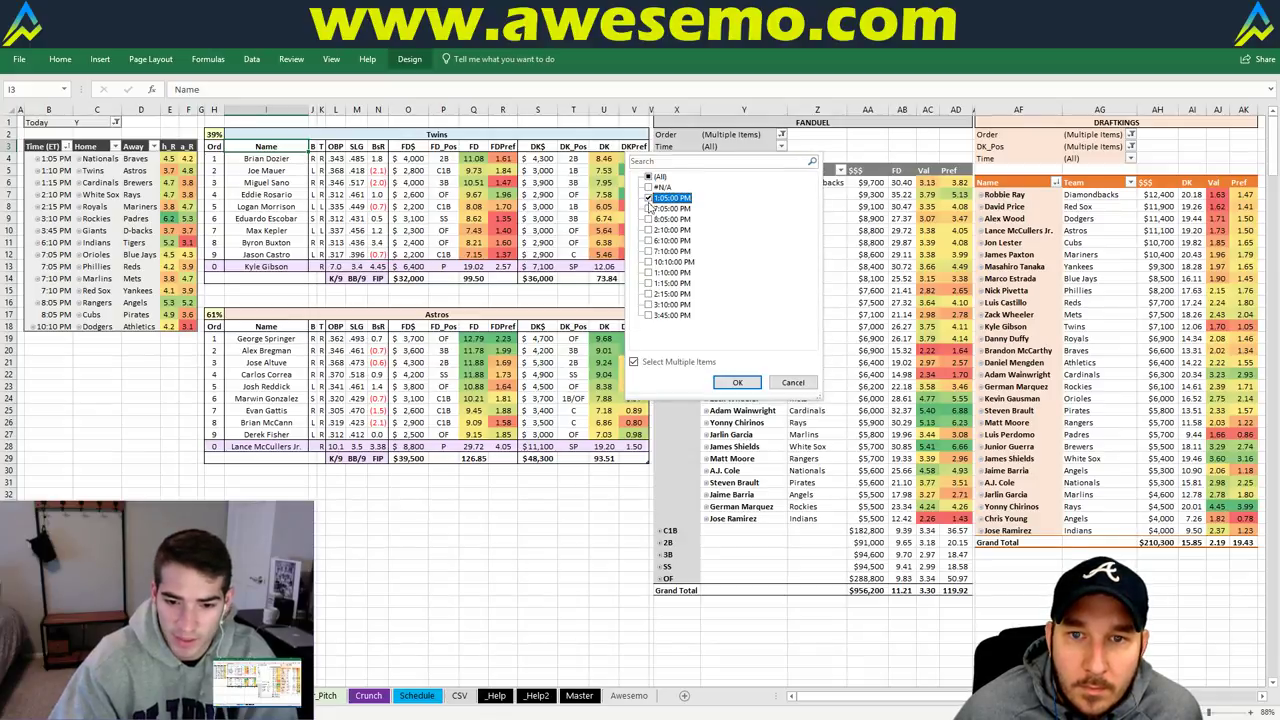
click(648, 230)
click(649, 273)
click(648, 283)
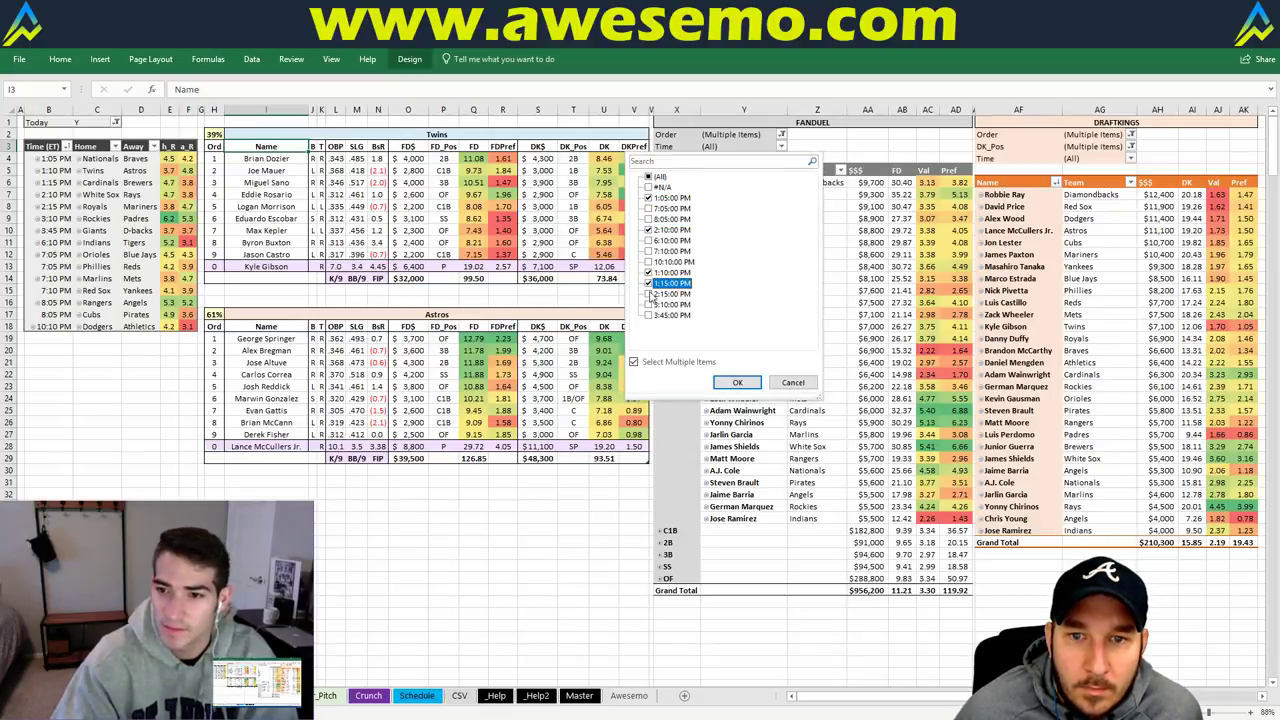
click(648, 294)
click(648, 304)
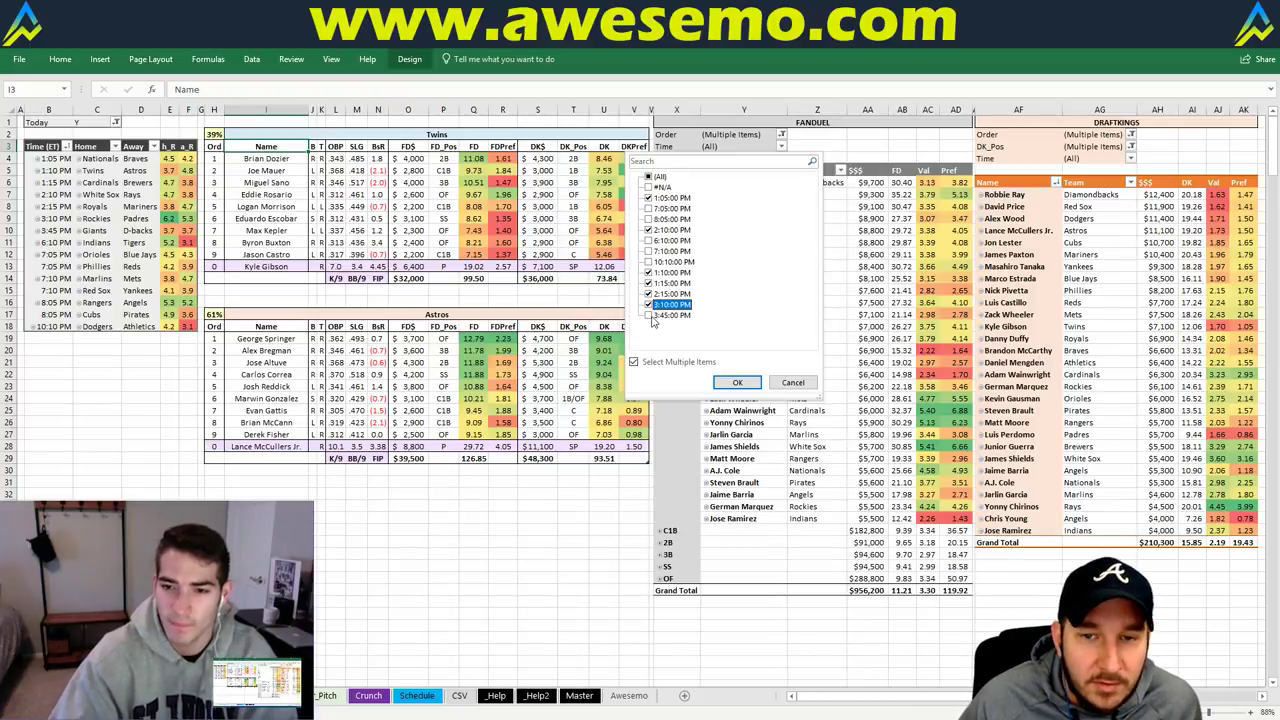
click(648, 315)
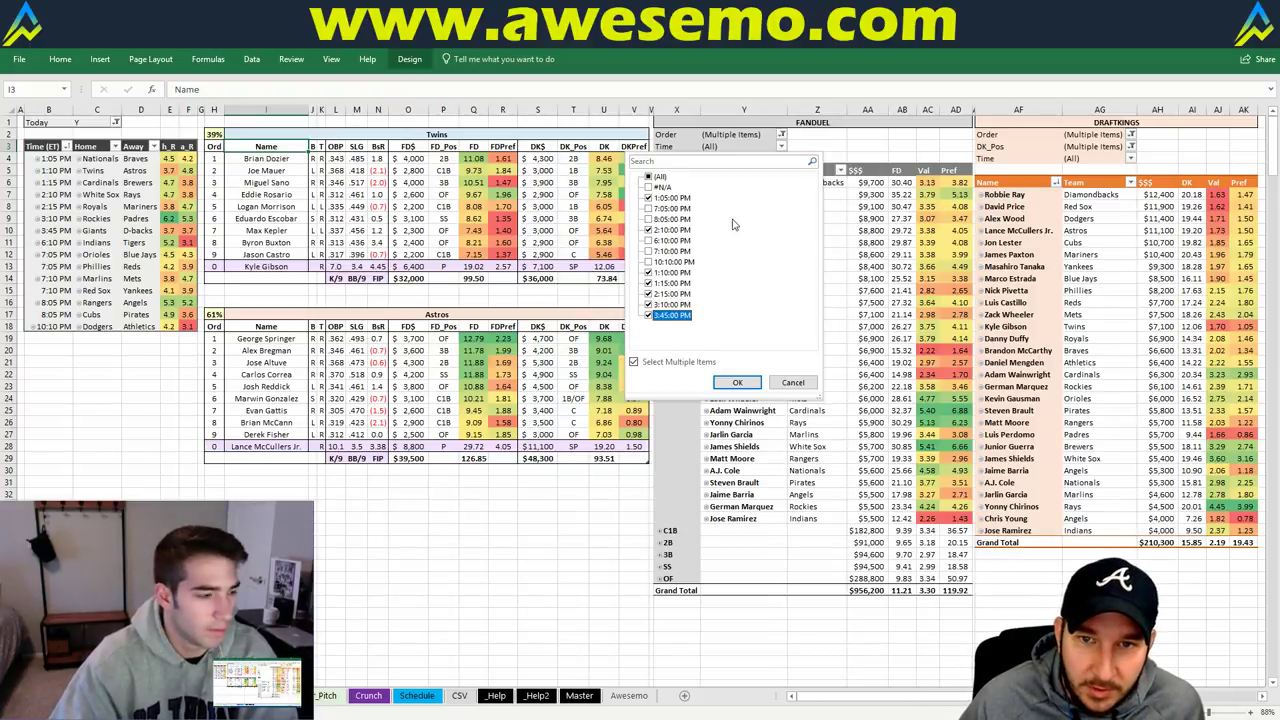
click(749, 385)
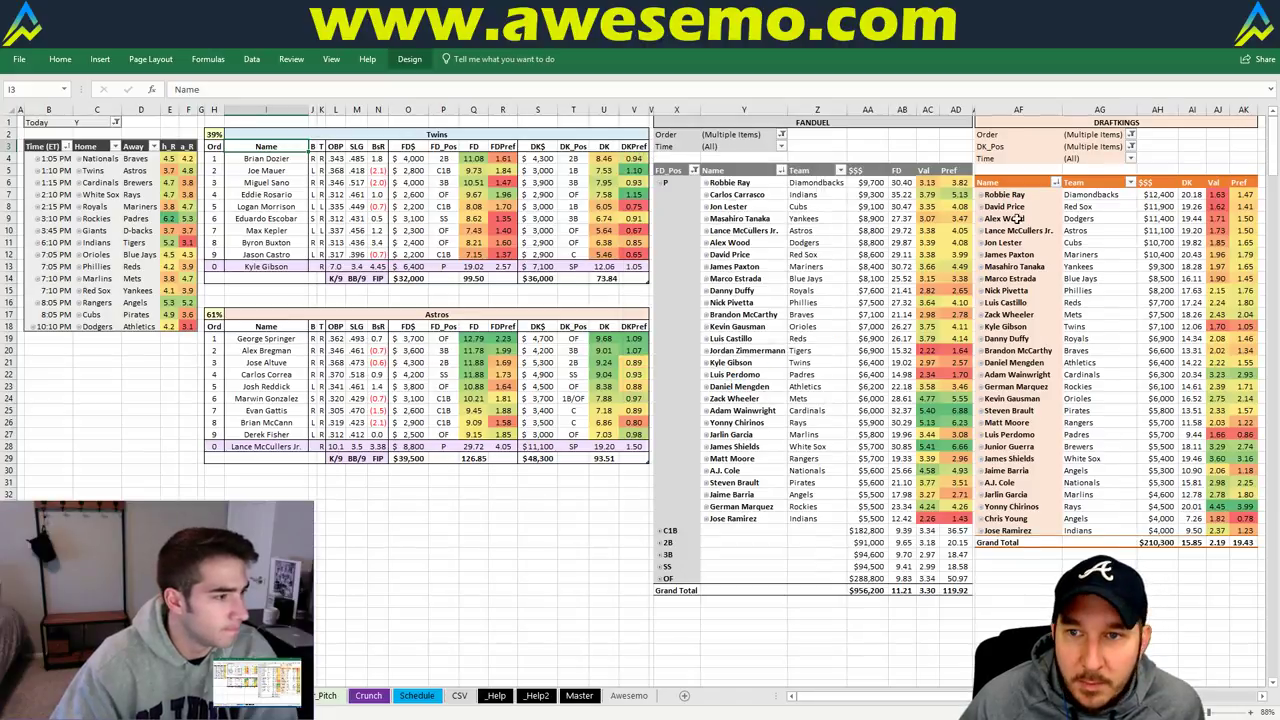
click(905, 206)
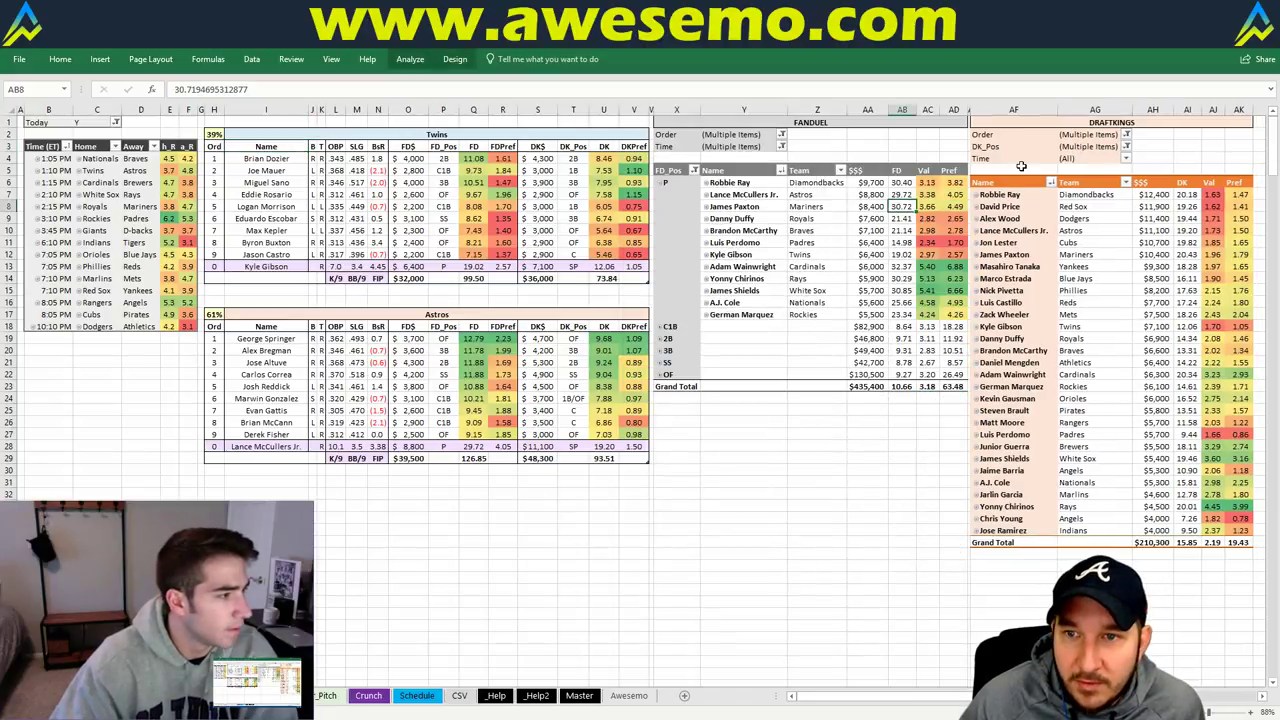
Limit the DraftKings pivot table's Time filter to 1:05, 1:10, 1:15, 2:10, 2:15, 3:10 and 3:45 PM
click(1126, 158)
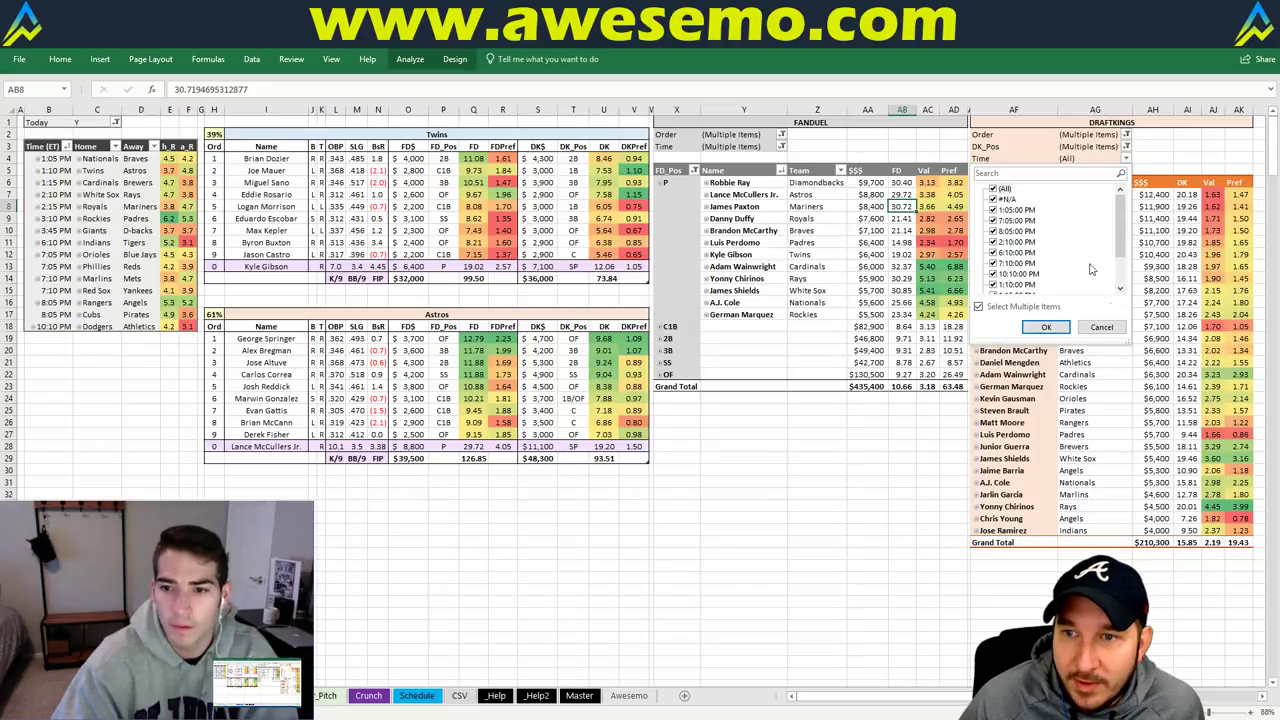
drag(1128, 340, 1182, 392)
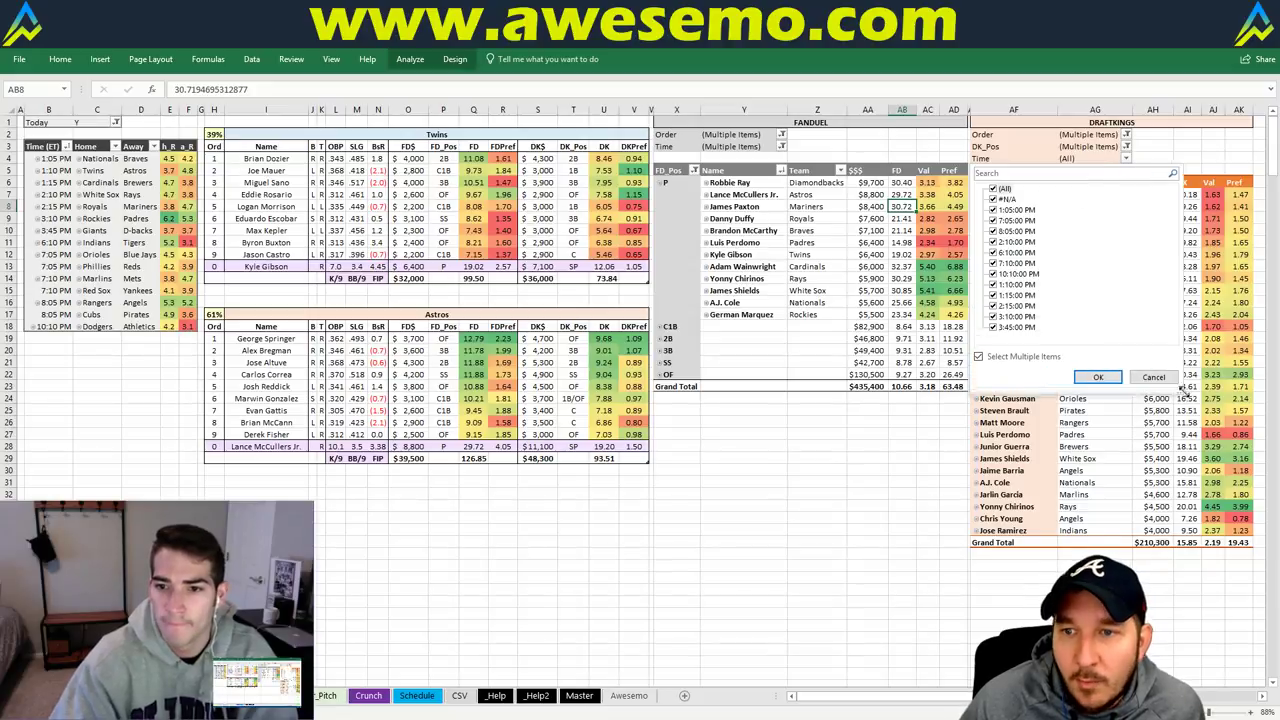
click(993, 188)
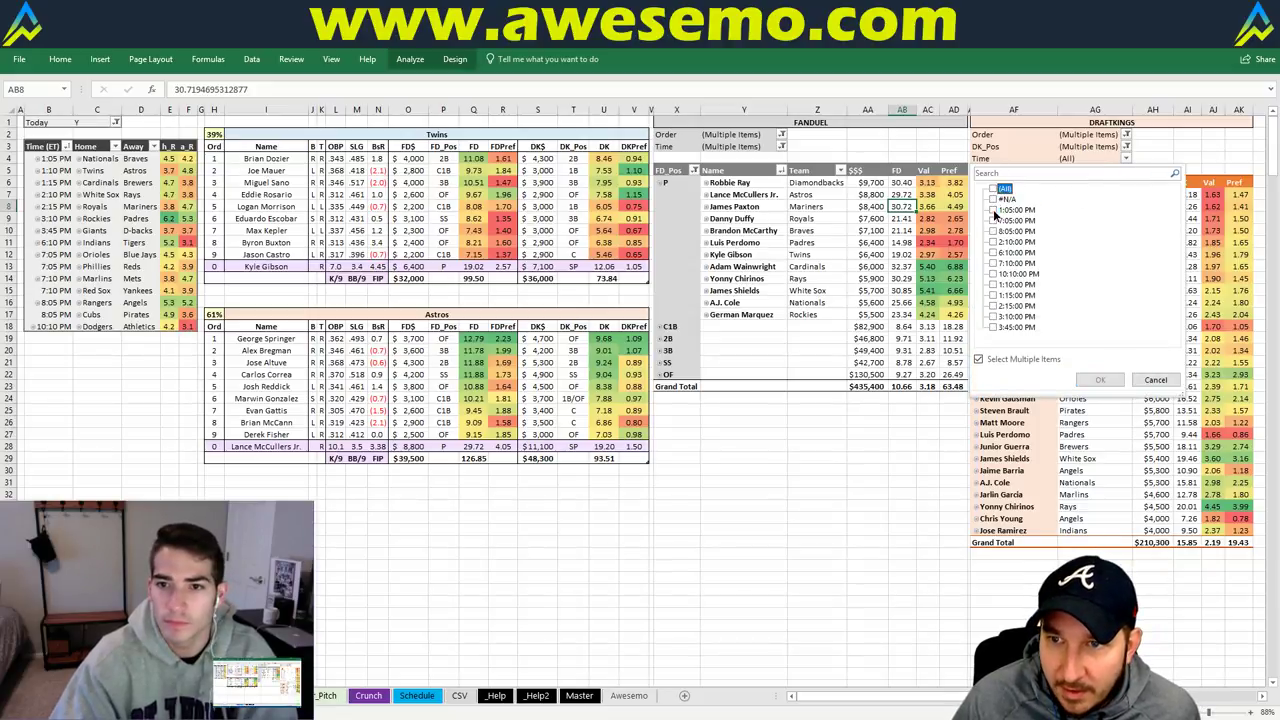
click(993, 210)
click(993, 242)
click(993, 284)
click(993, 295)
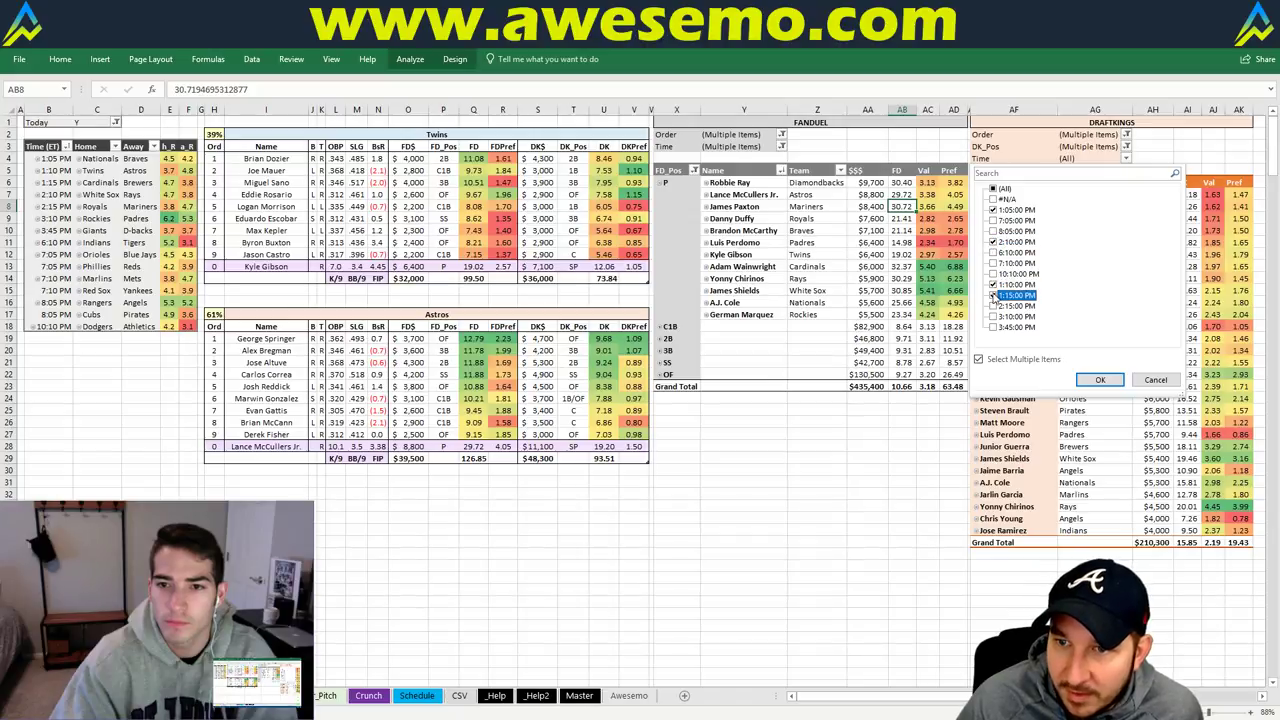
click(993, 306)
click(993, 316)
click(993, 327)
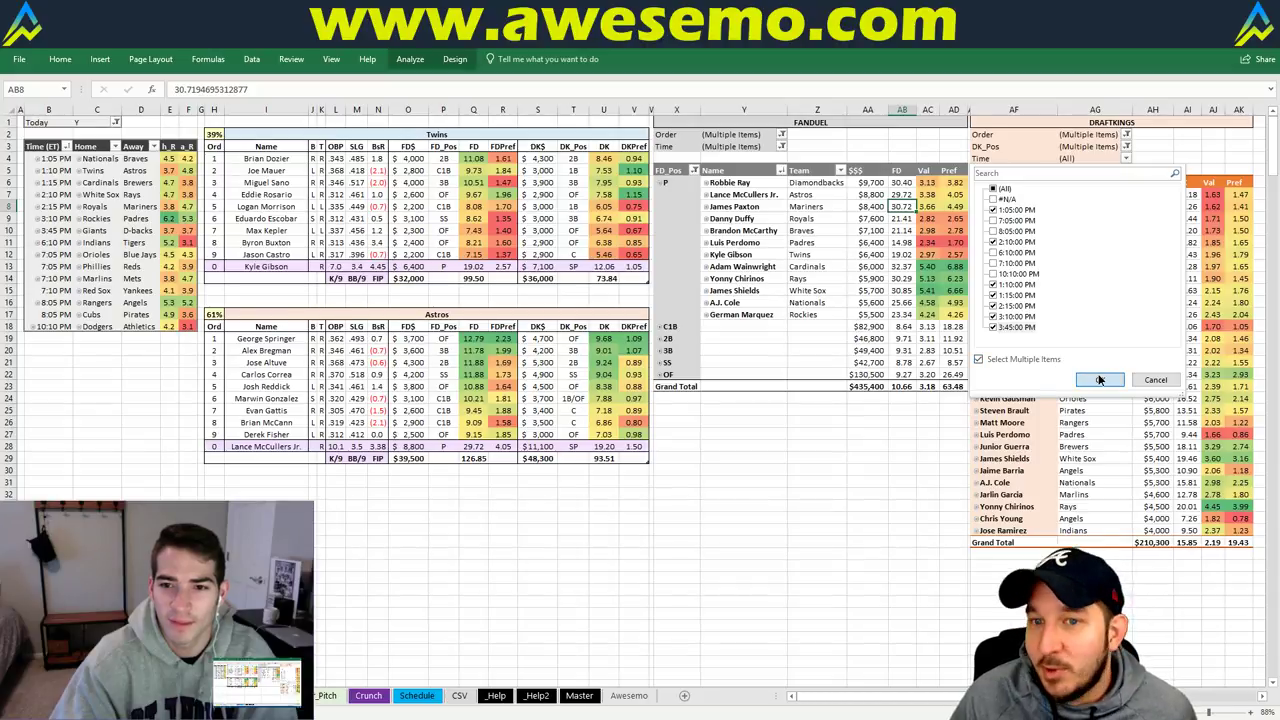
click(1099, 380)
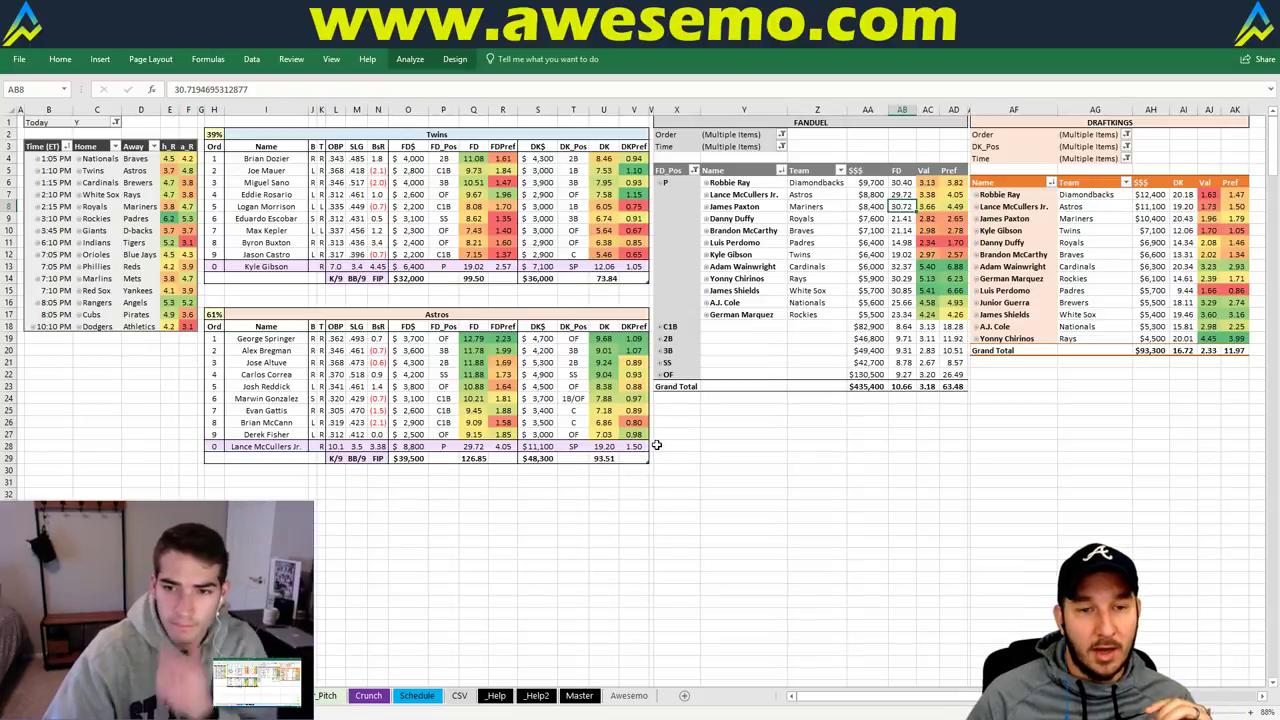
click(751, 421)
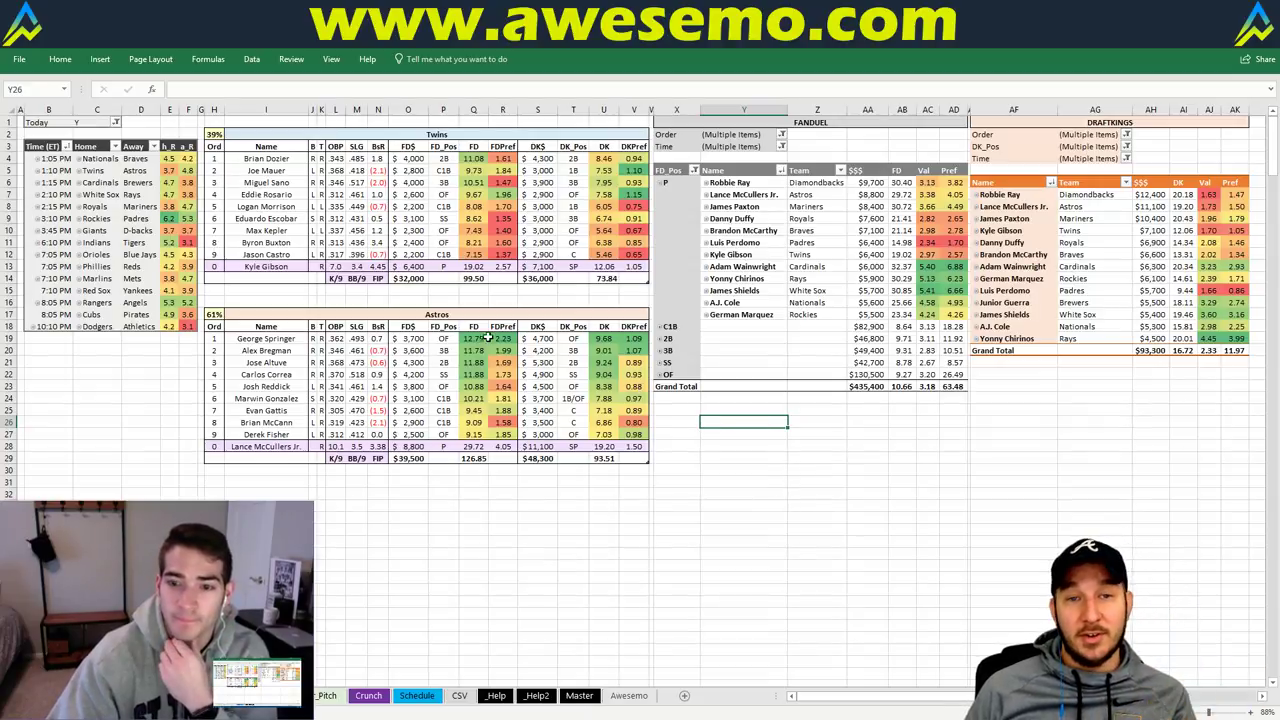
click(676, 328)
click(694, 460)
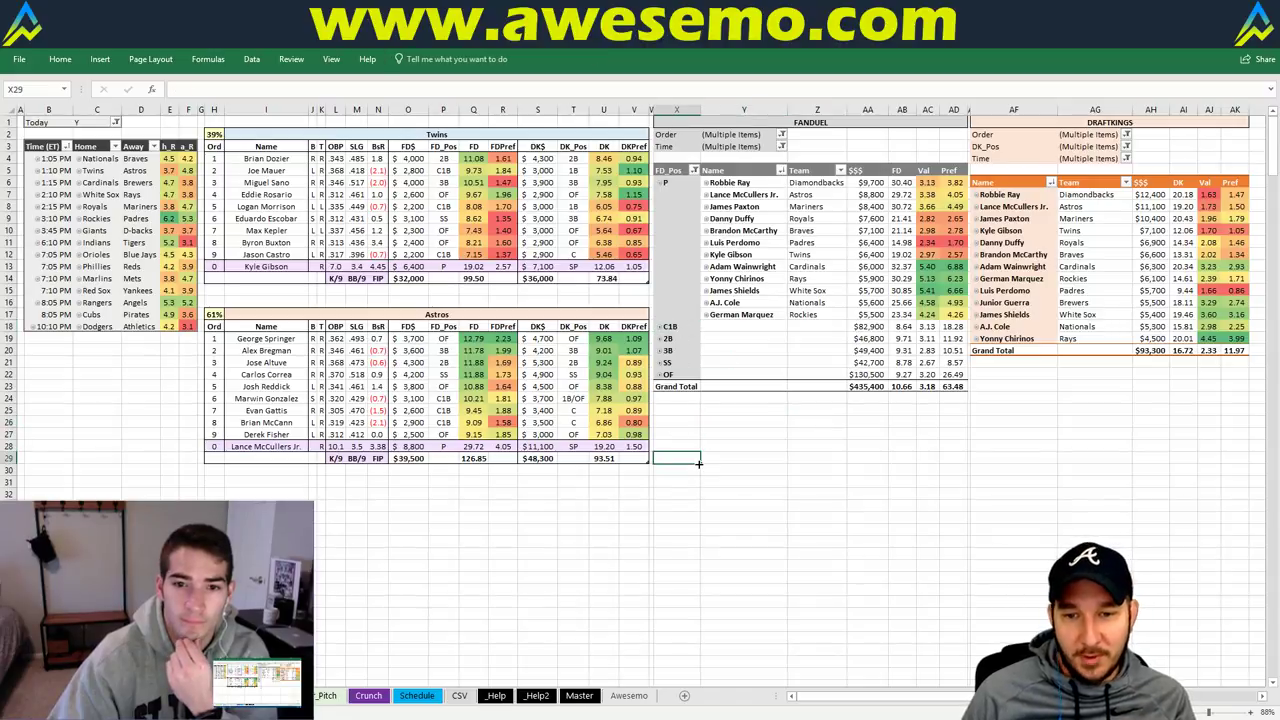
click(758, 424)
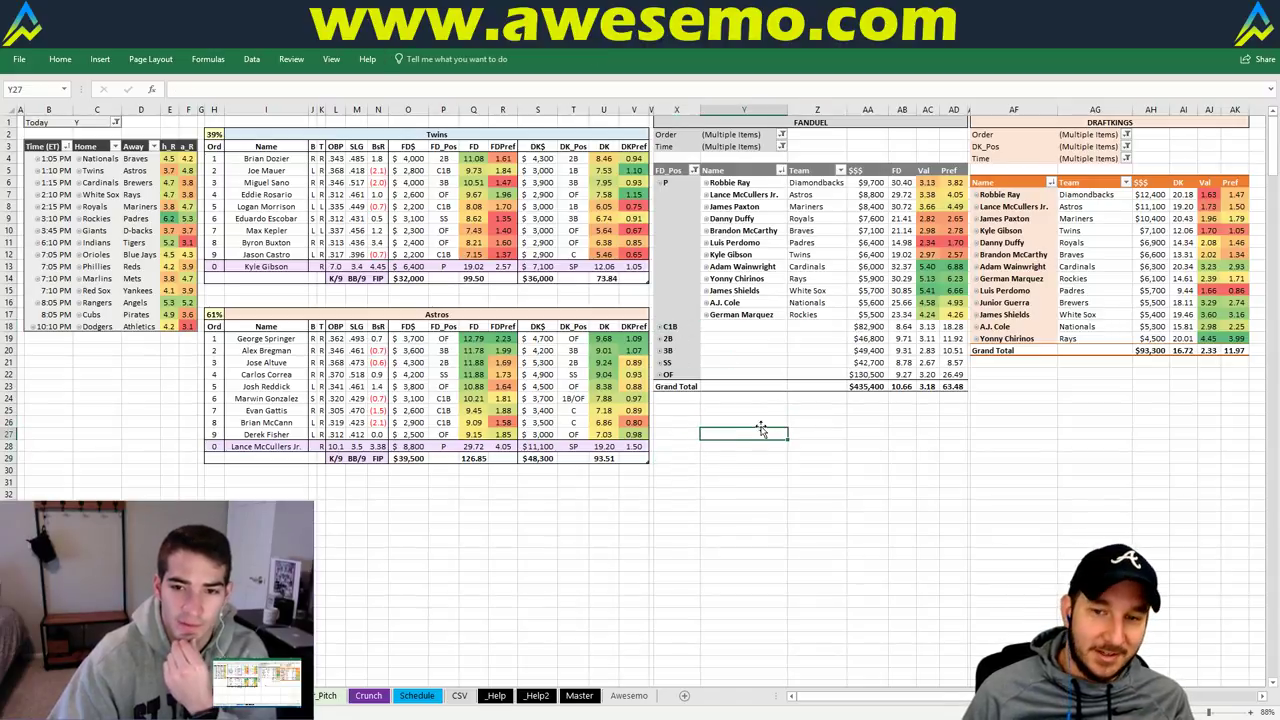
click(761, 409)
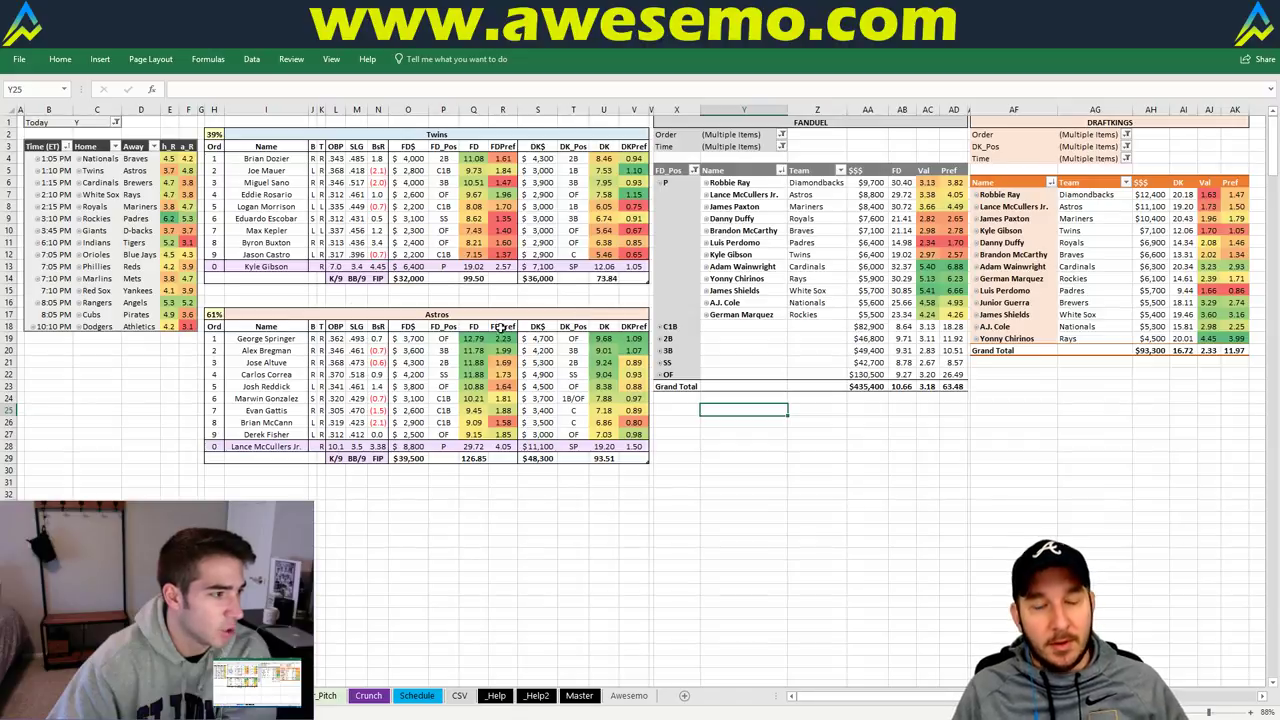
Set the team in the matchup header cell I2 to Cardinals to load their game's lineups
click(372, 134)
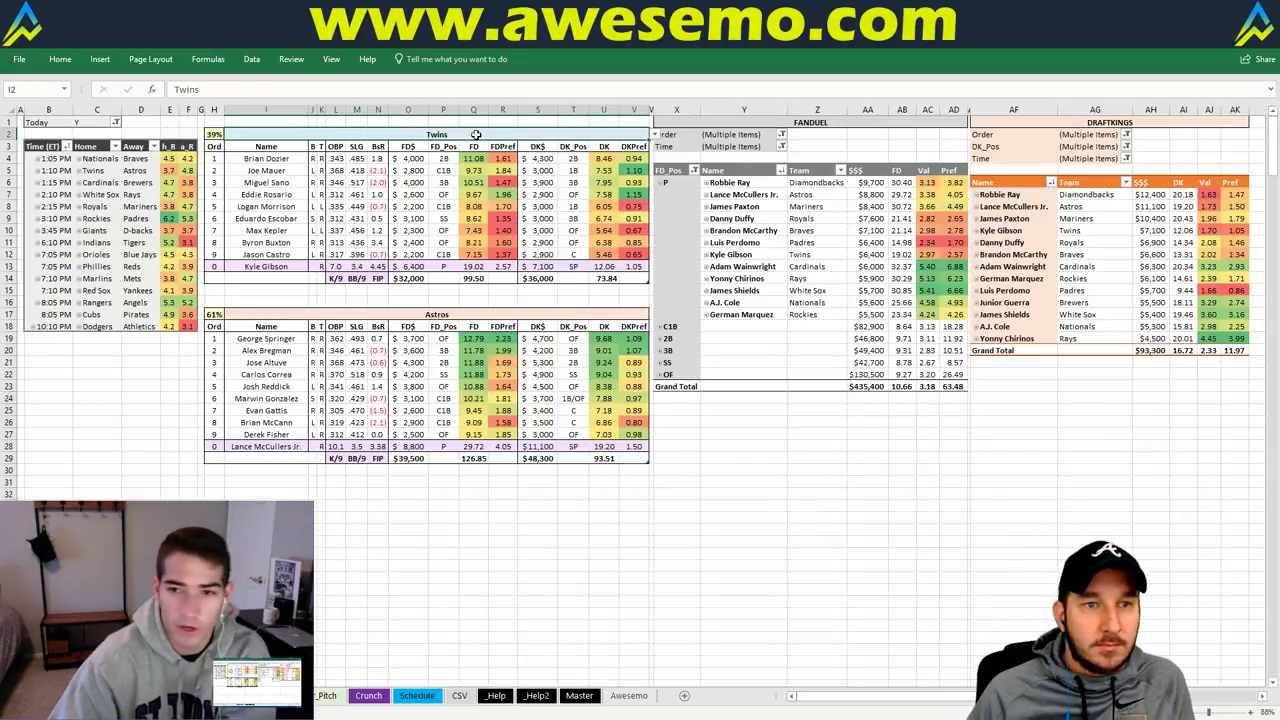
text(Cardinals)
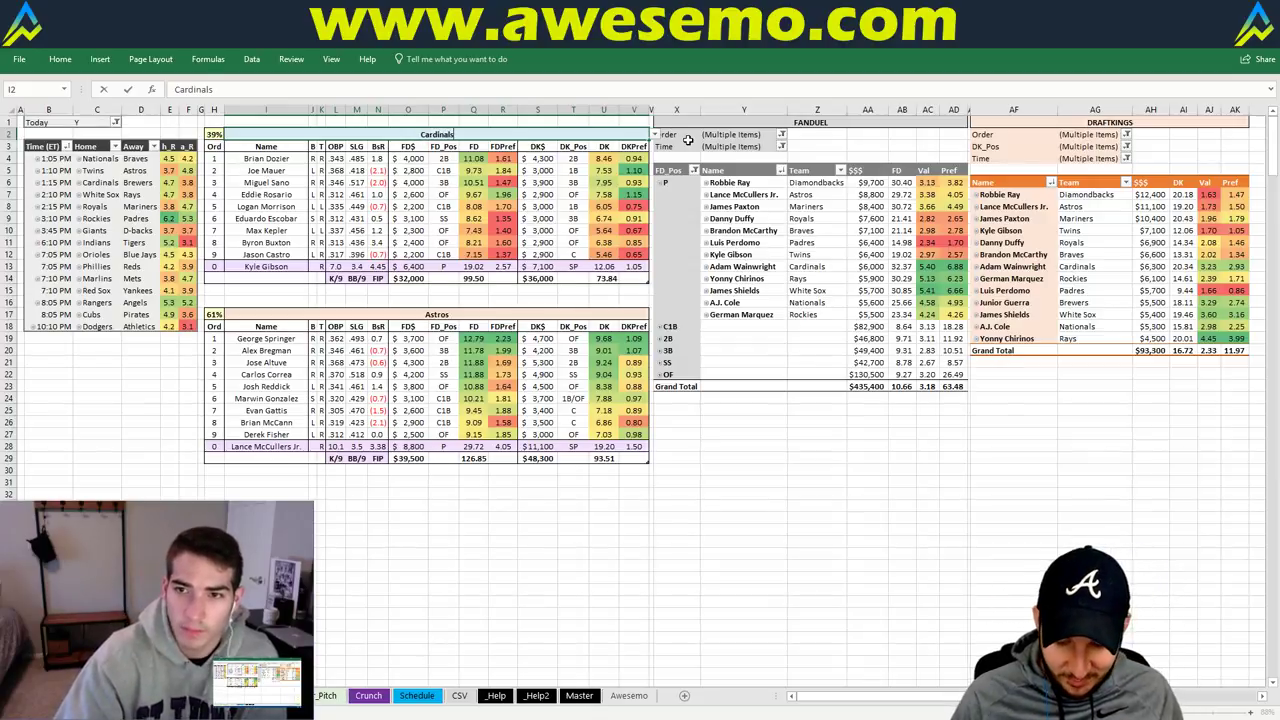
key(Return)
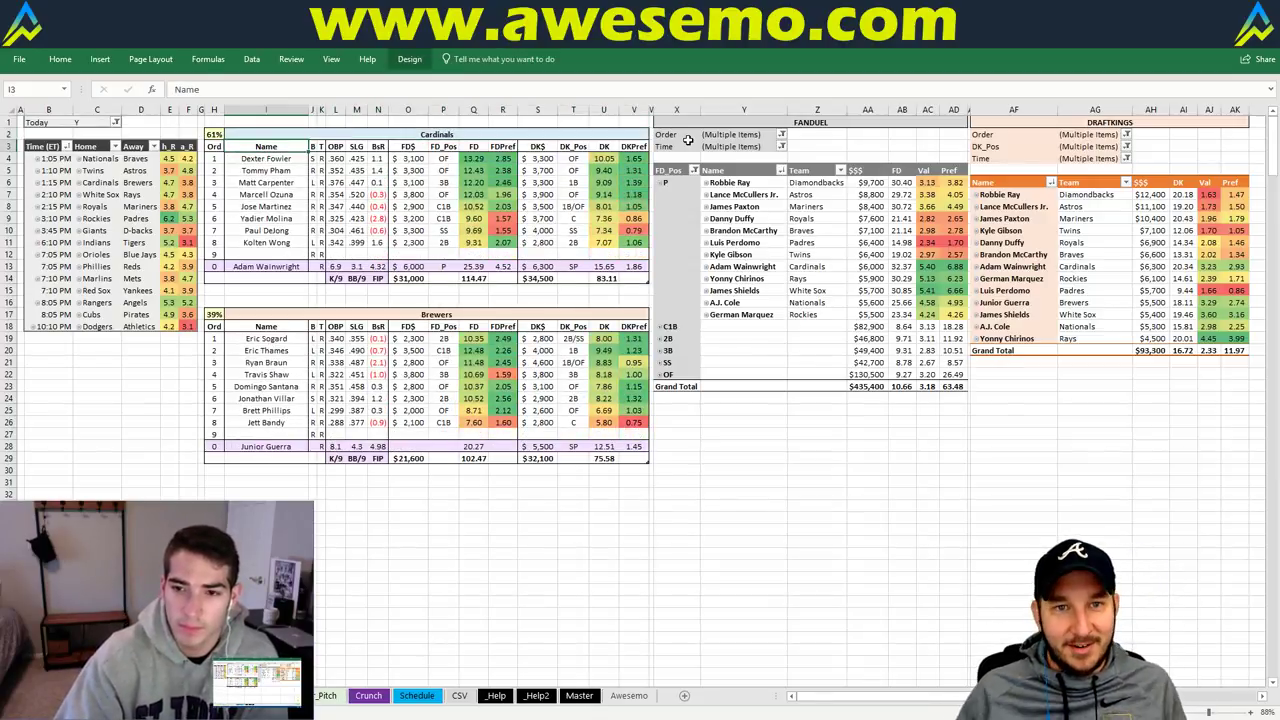
click(687, 414)
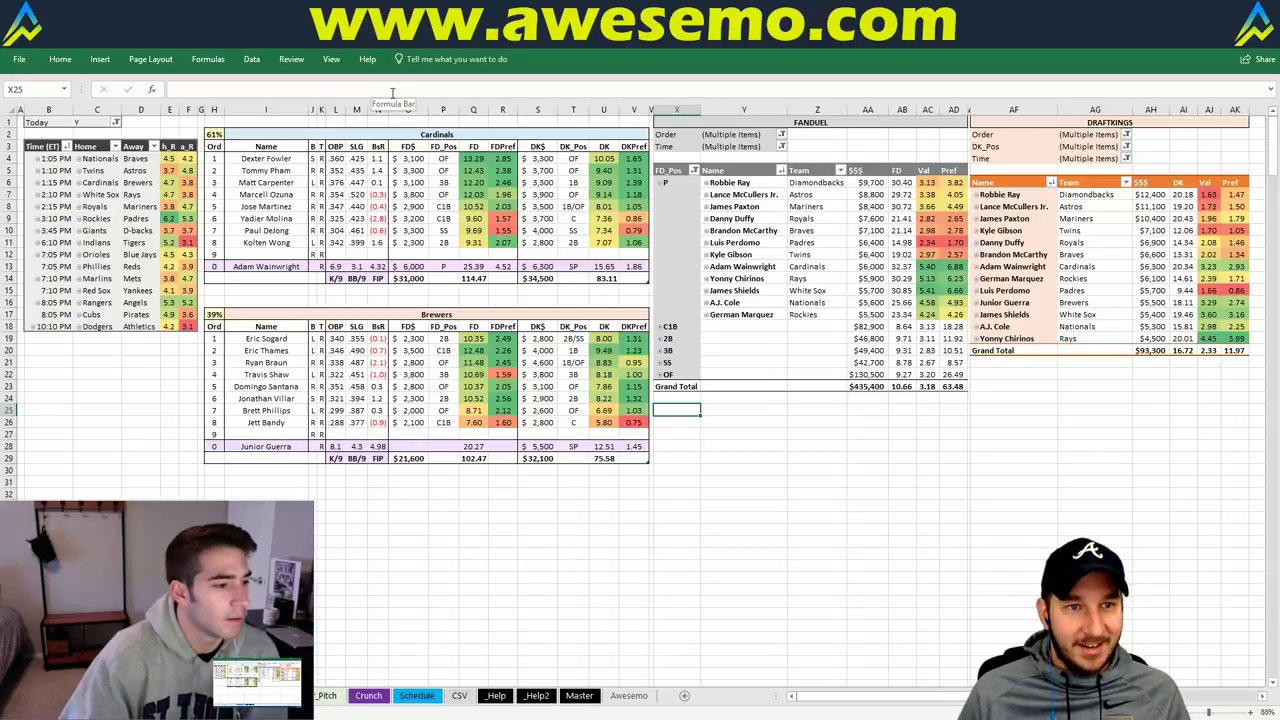
click(263, 301)
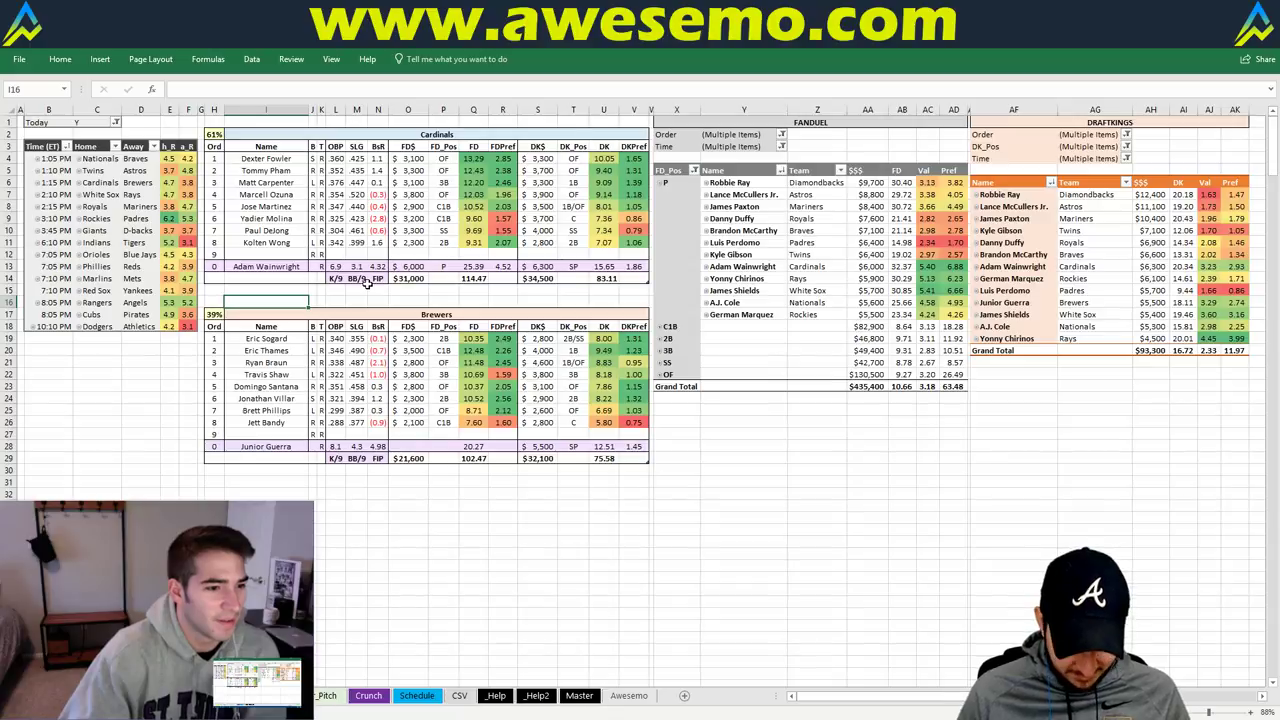
click(604, 301)
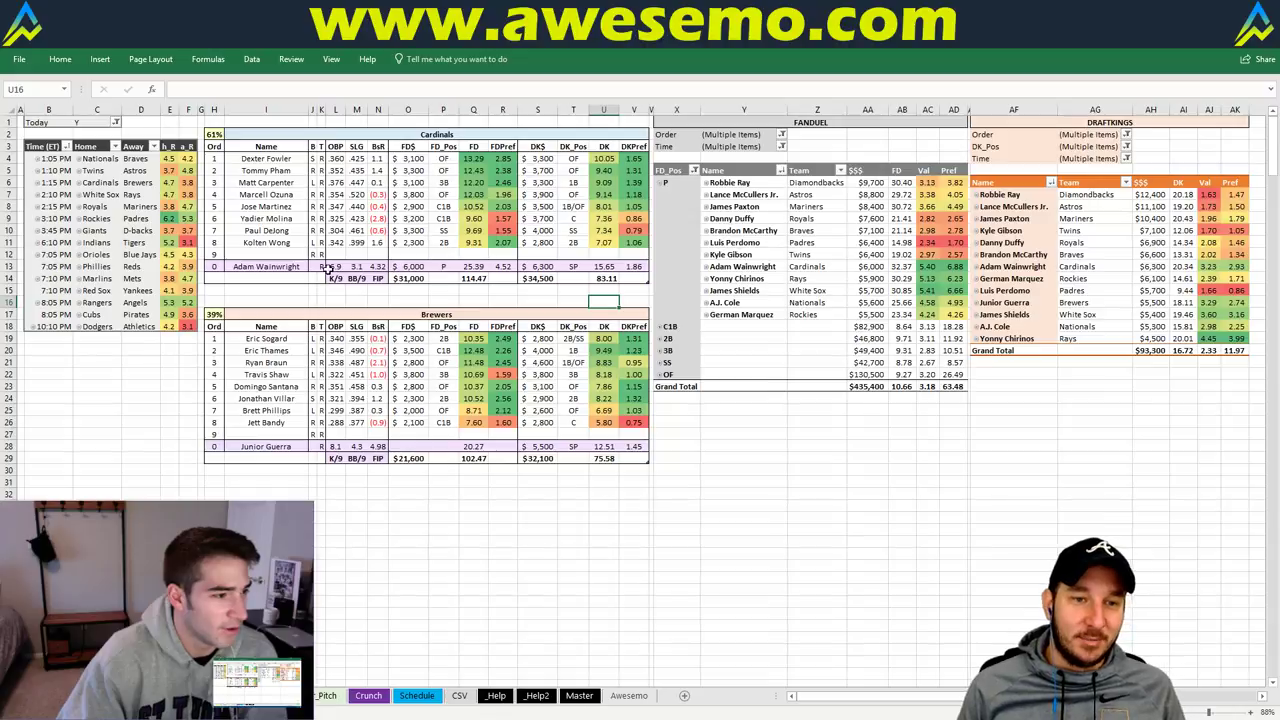
click(377, 301)
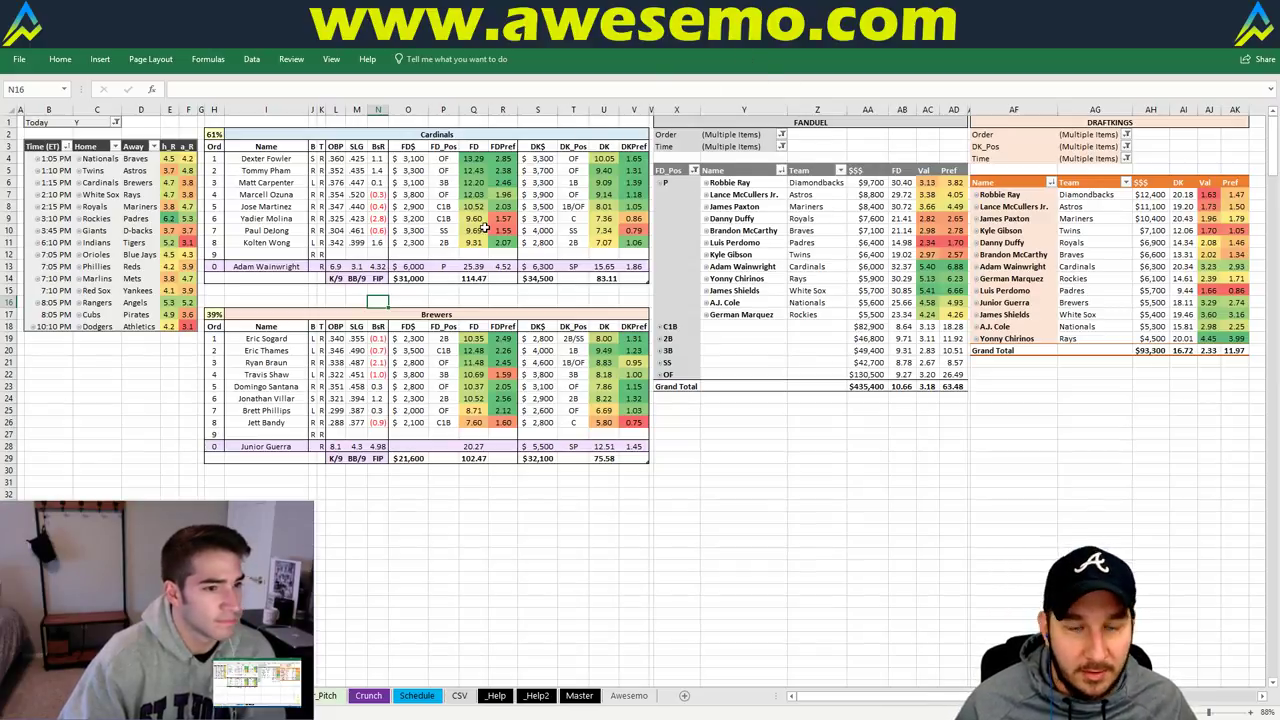
click(338, 292)
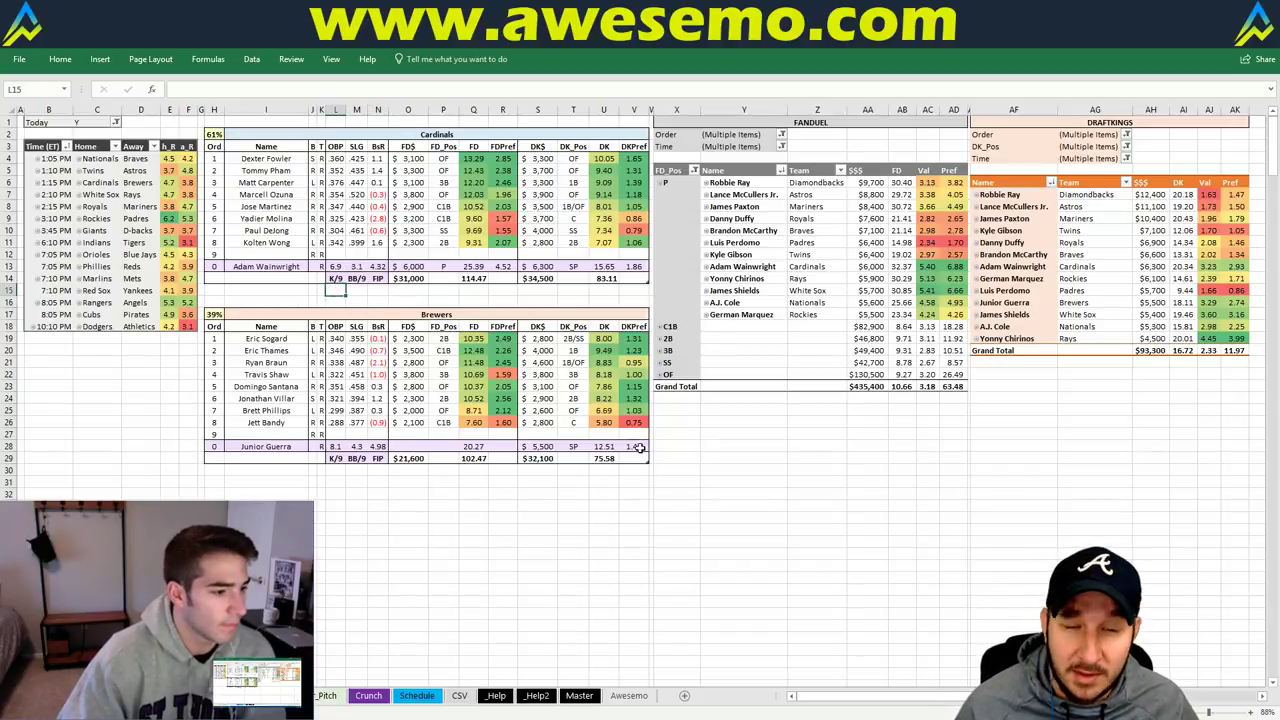
click(305, 300)
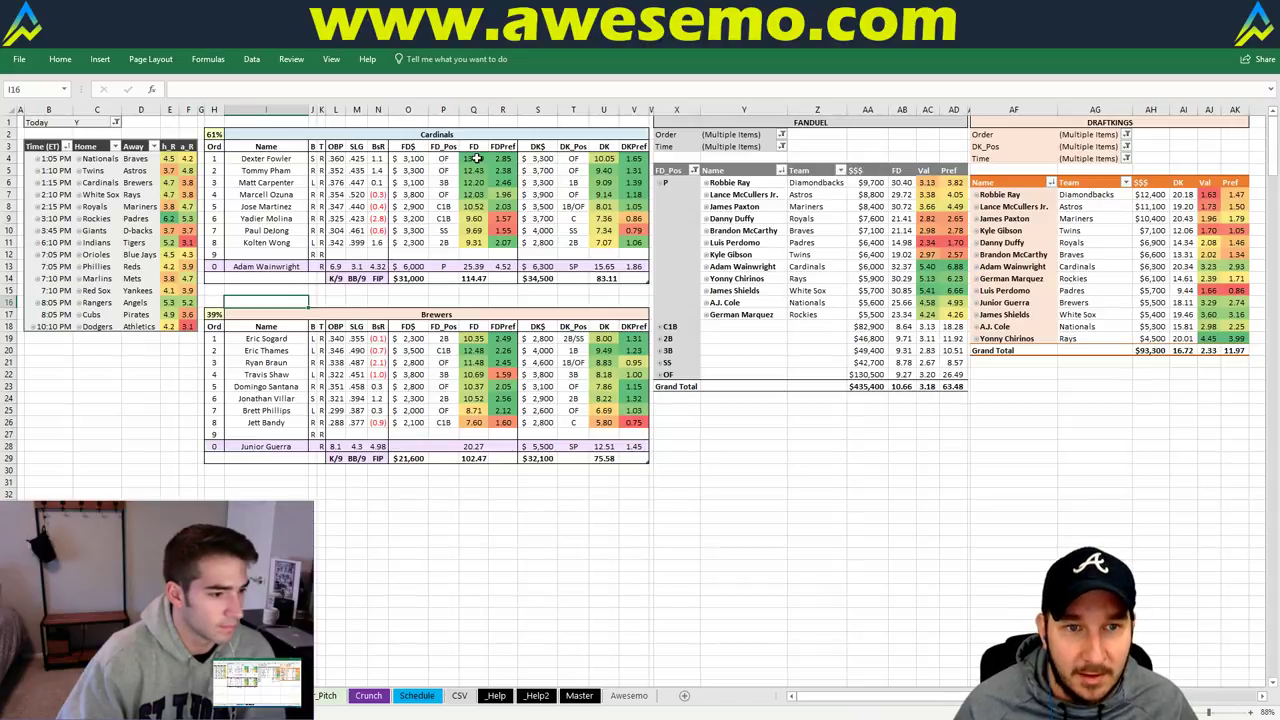
Change the team in the matchup header cell I2 to White Sox to load their game's lineups
click(352, 134)
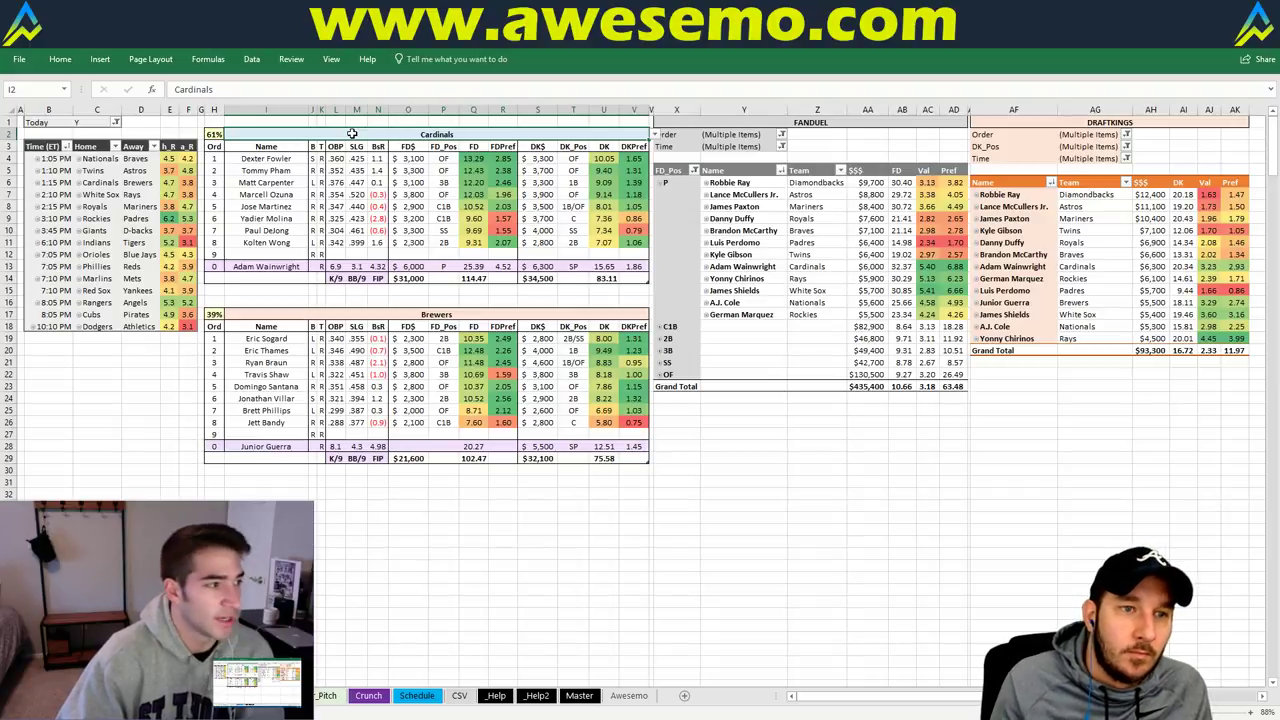
text(White)
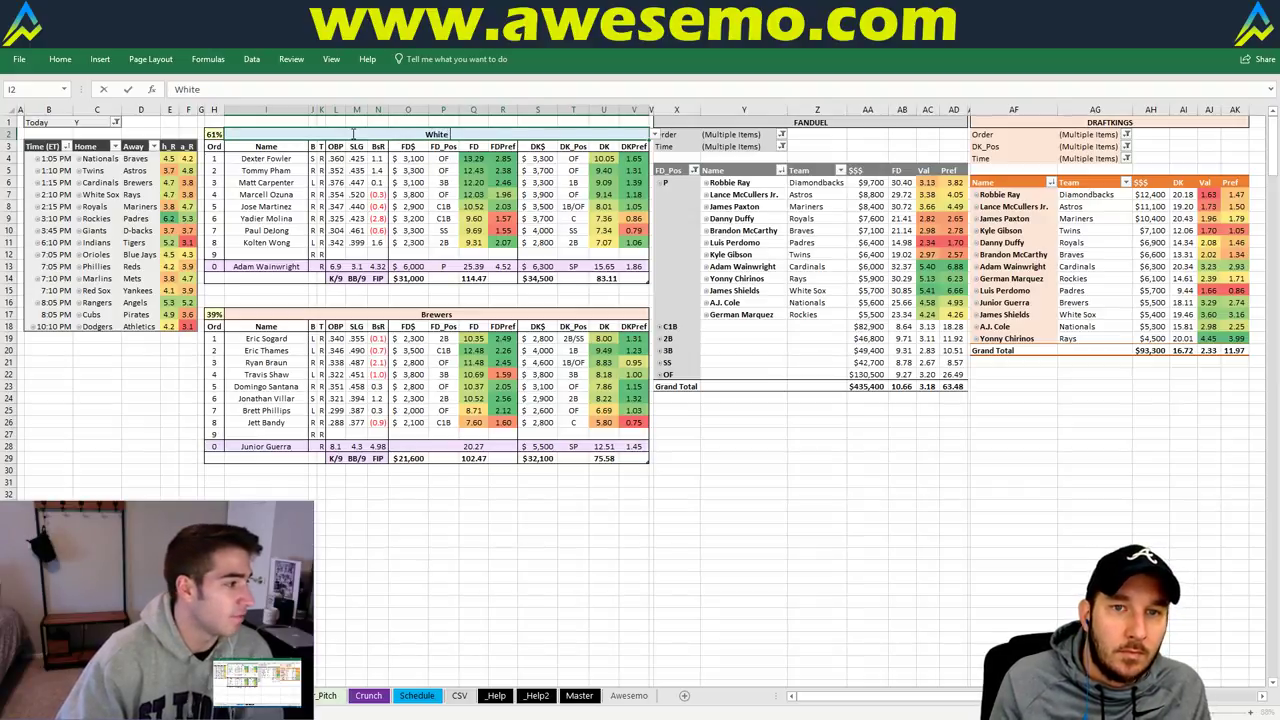
text( Sox)
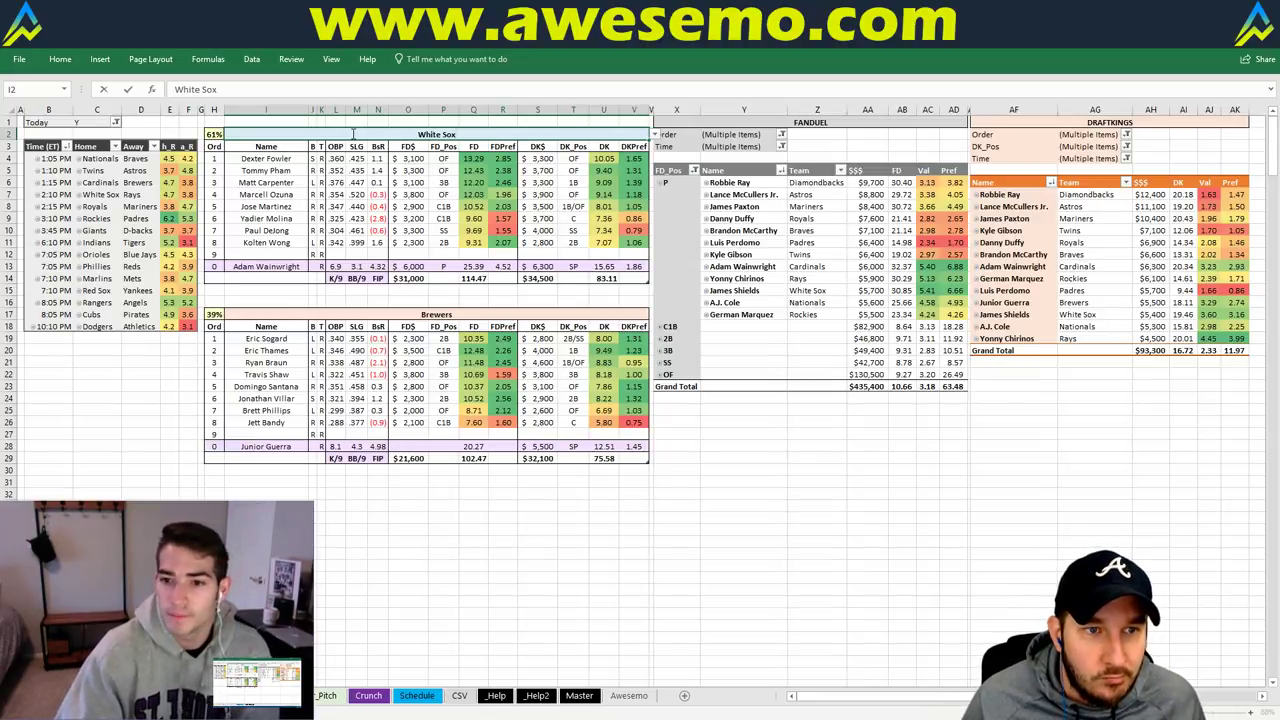
key(Return)
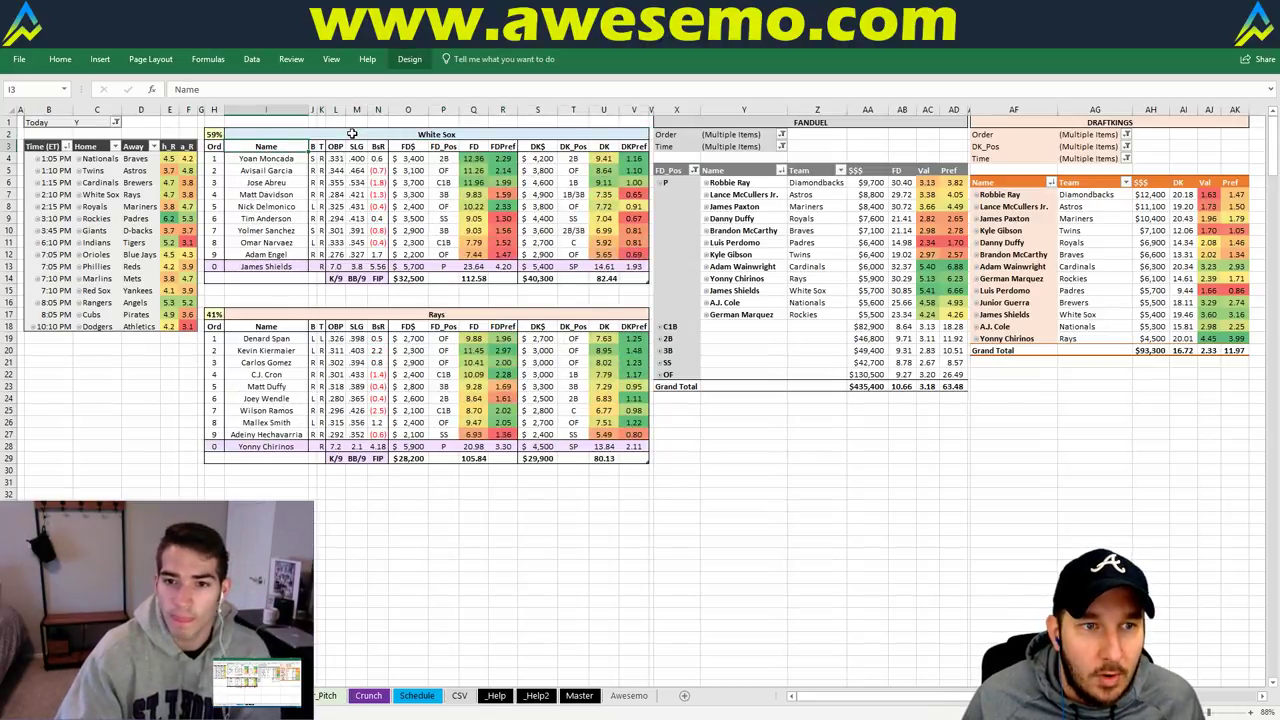
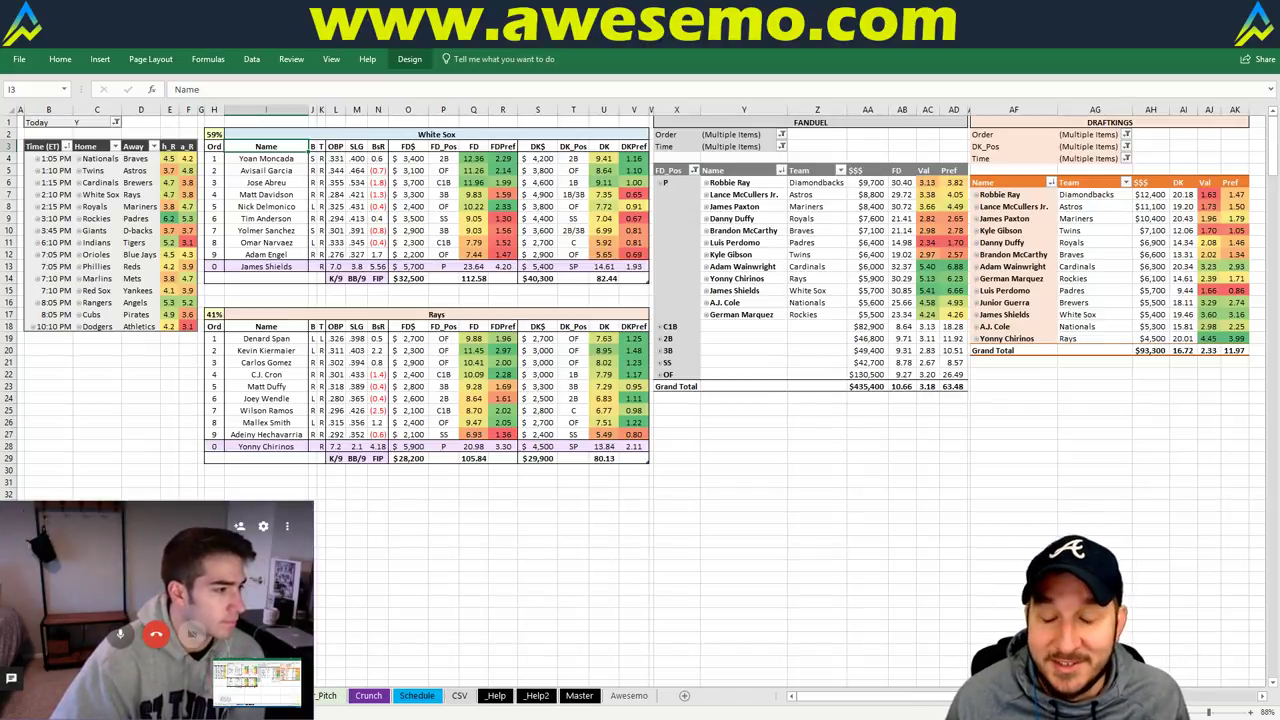
click(1034, 387)
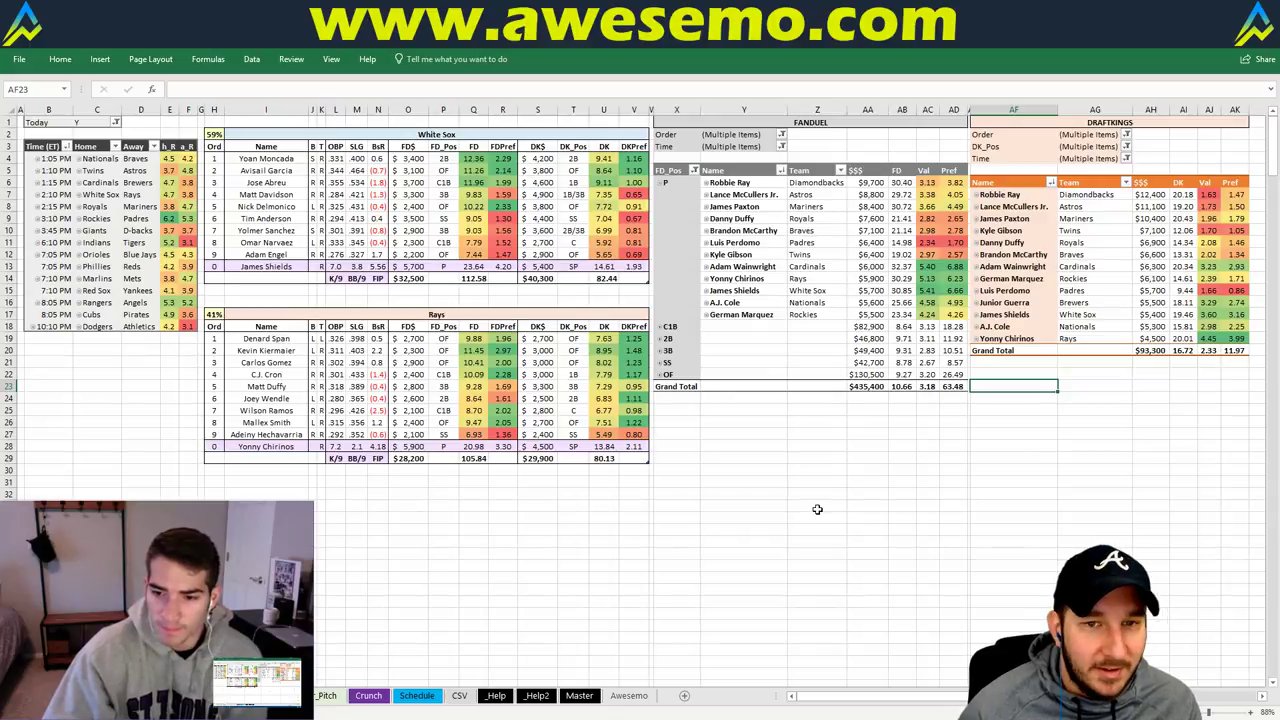
right_click(869, 521)
click(790, 440)
click(841, 428)
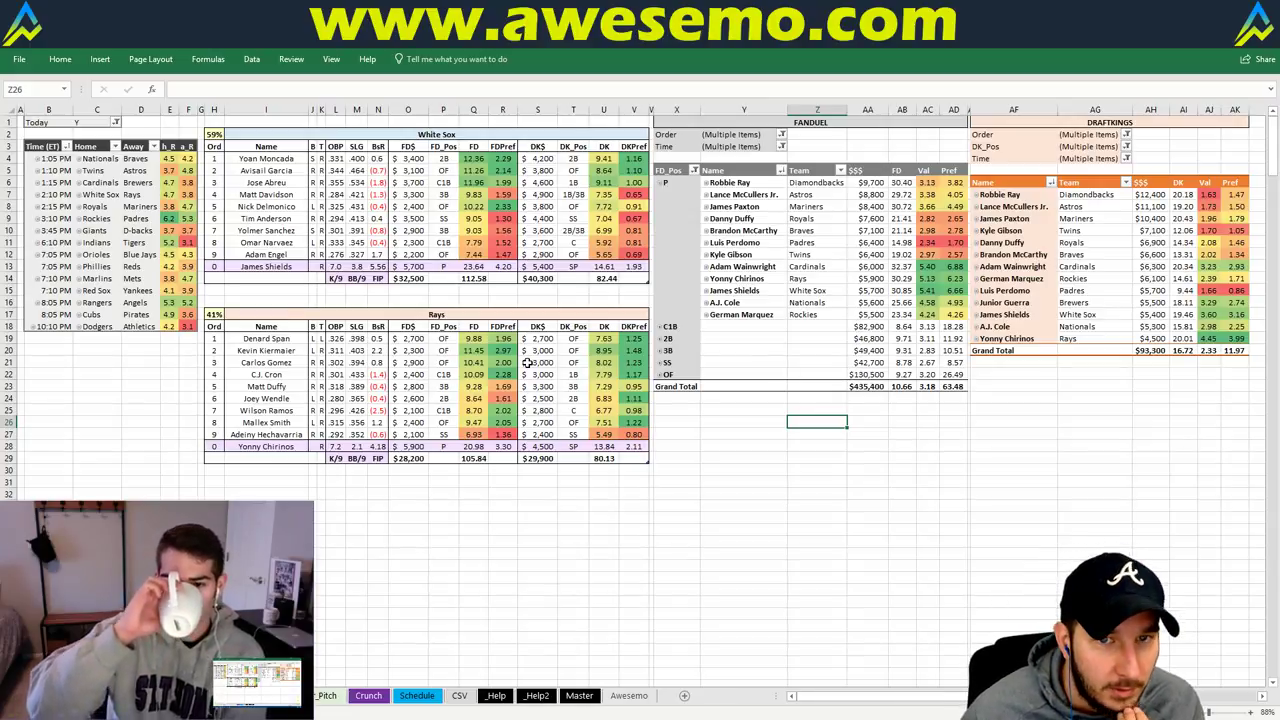
Expand the 2B group and collapse the P group in the FanDuel pivot table to examine the second basemen
click(660, 341)
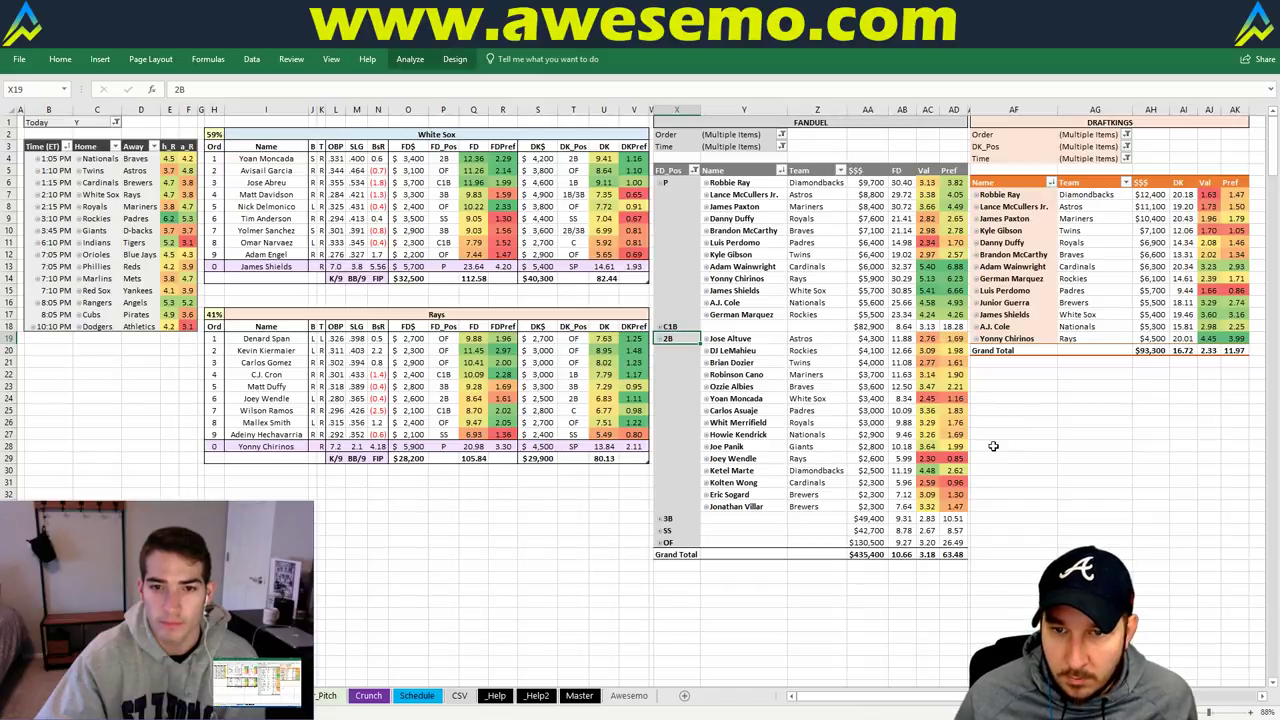
click(659, 182)
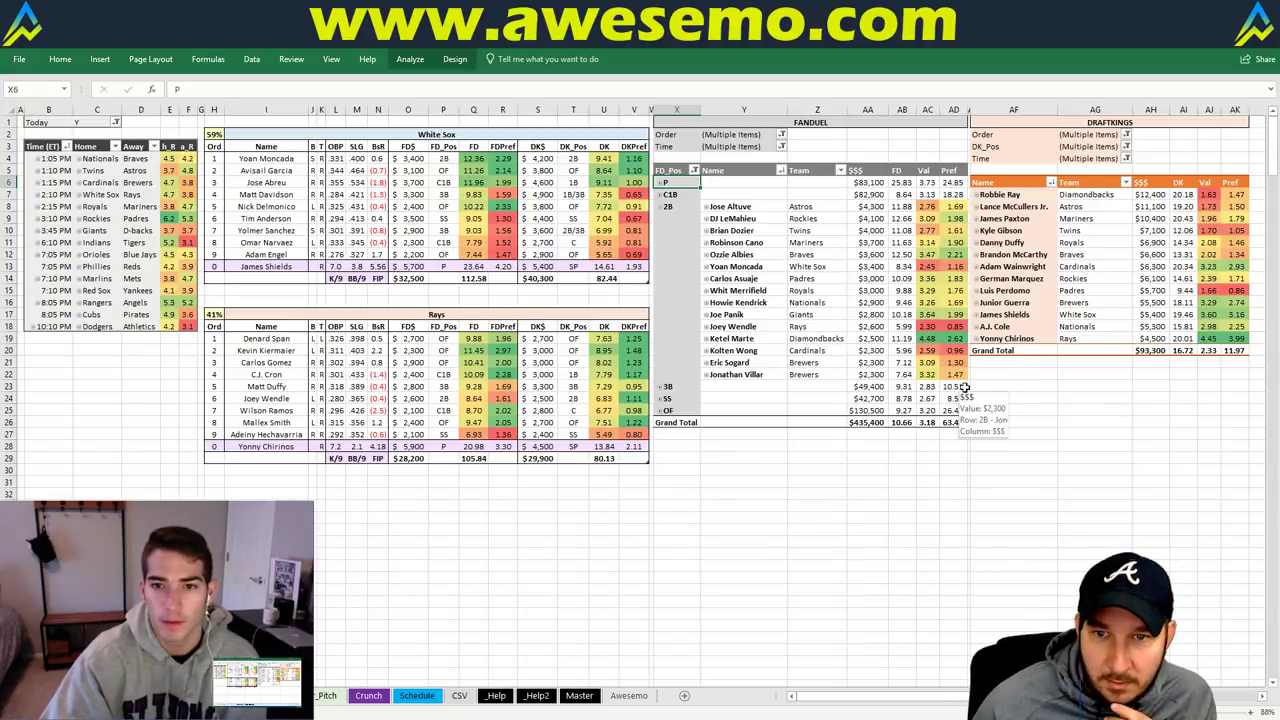
mouse_move(944, 375)
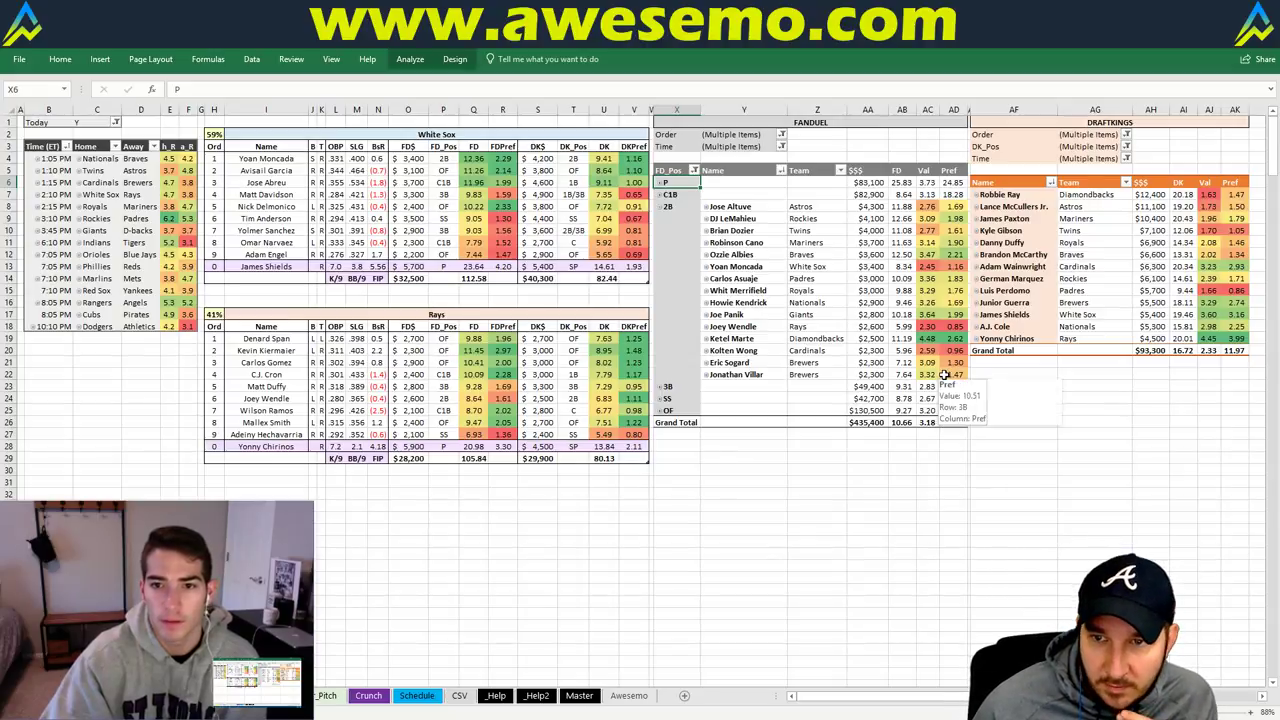
Refresh the FanDuel pivot table's data, and return to the pitchers by collapsing the 2B group and expanding the P group
right_click(856, 303)
click(897, 358)
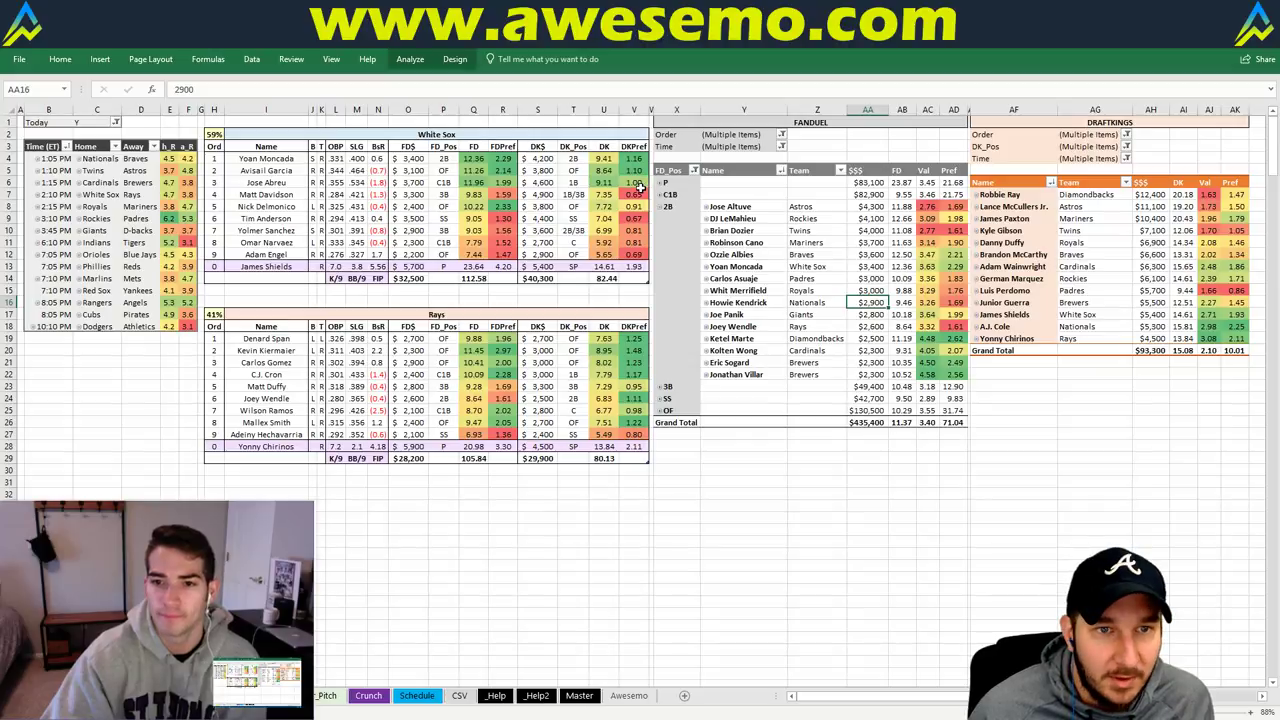
click(658, 206)
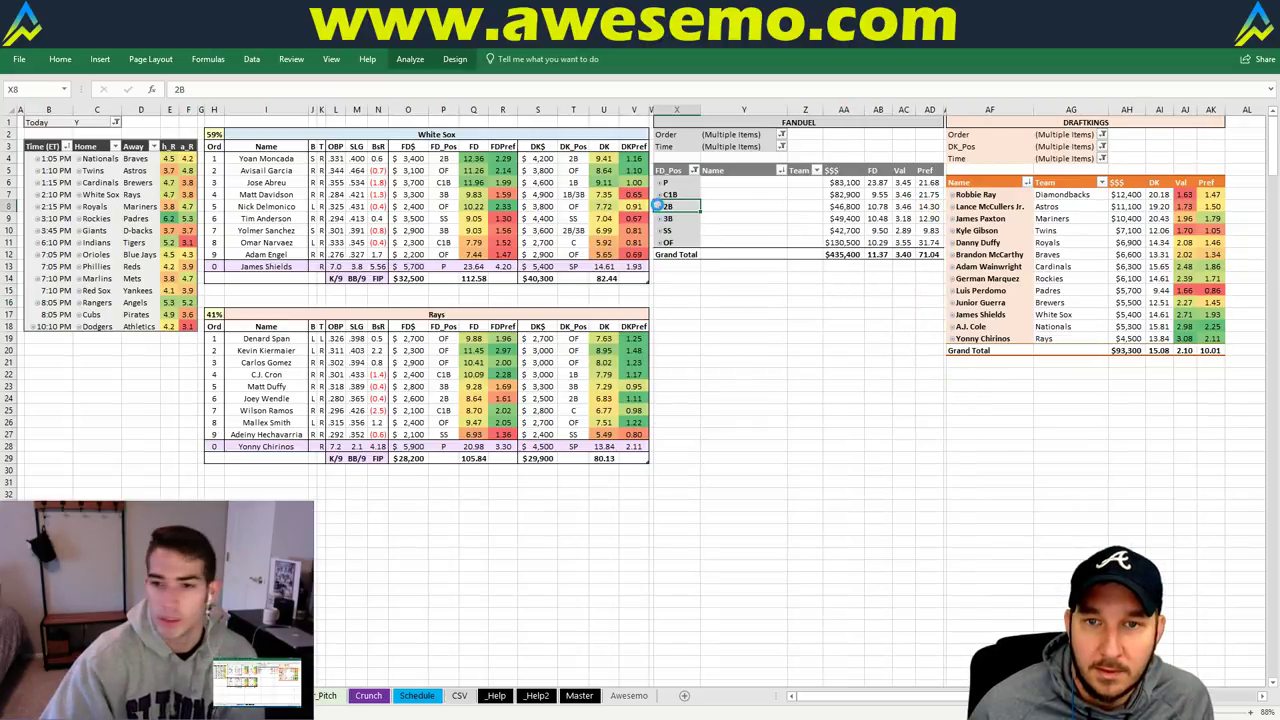
click(659, 182)
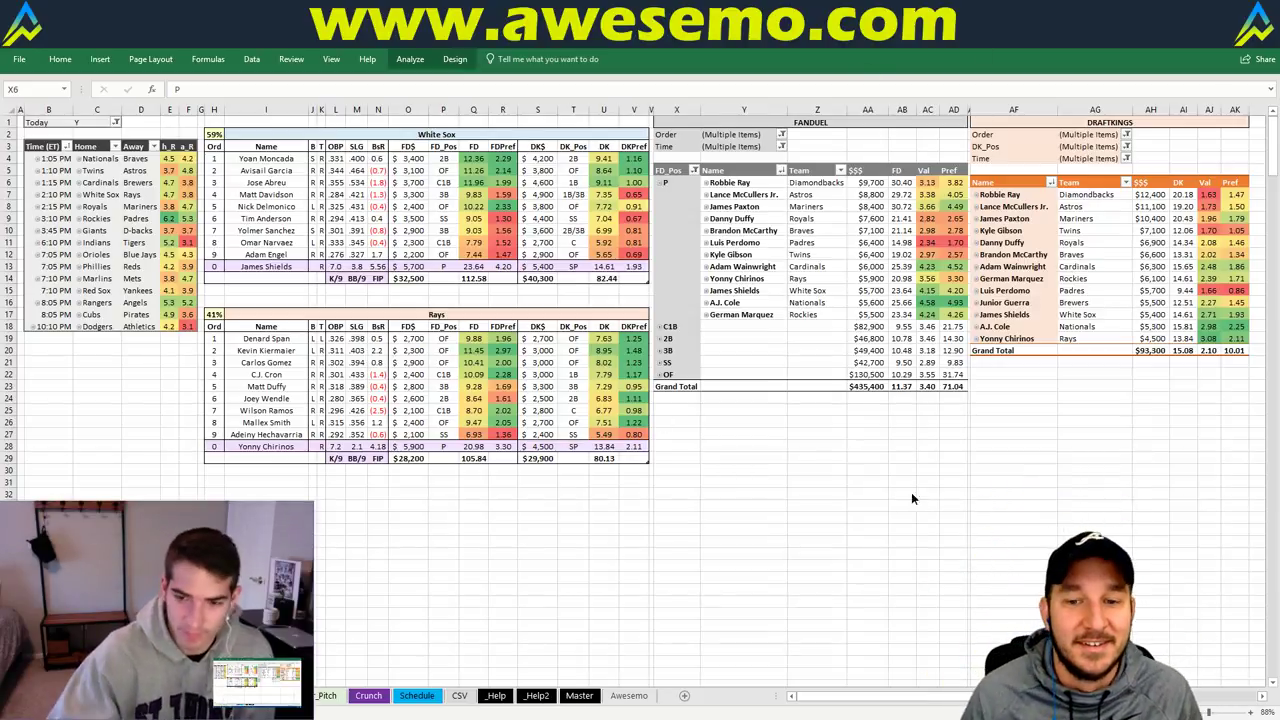
click(864, 480)
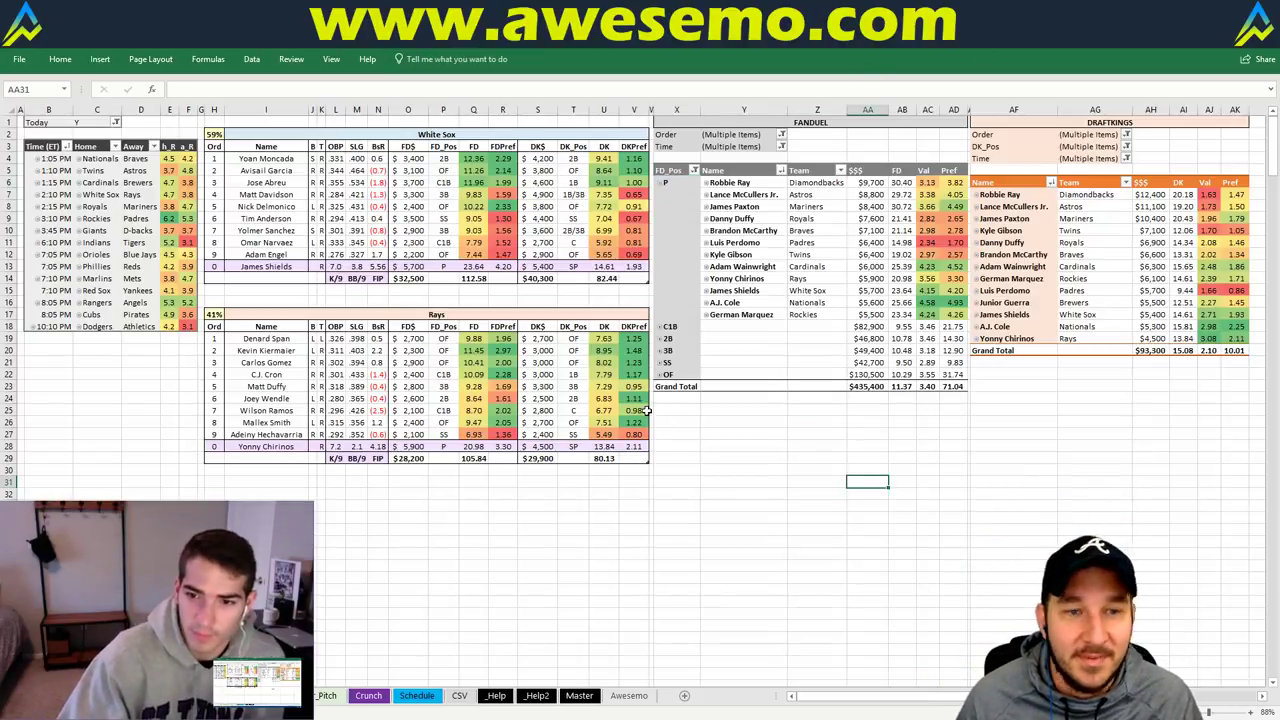
Enter Royals as the team in the matchup header cell I2 to load their game's lineups
click(347, 132)
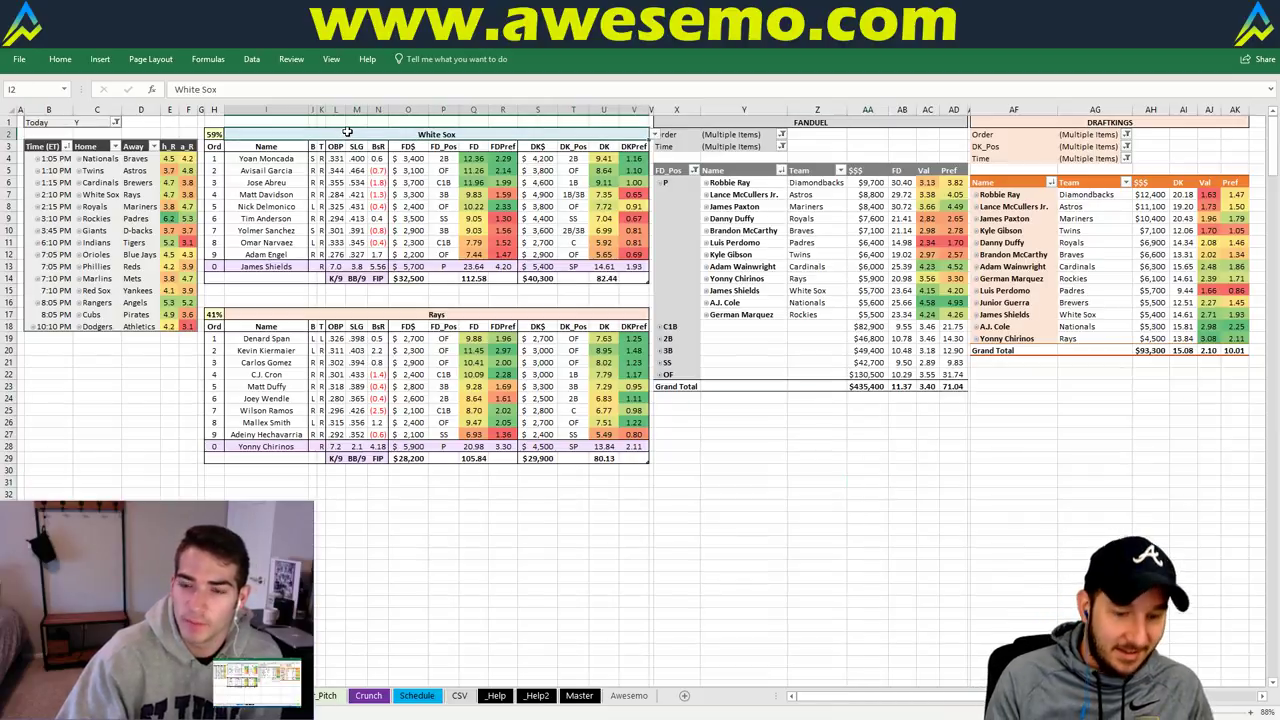
text(Royals)
key(Return)
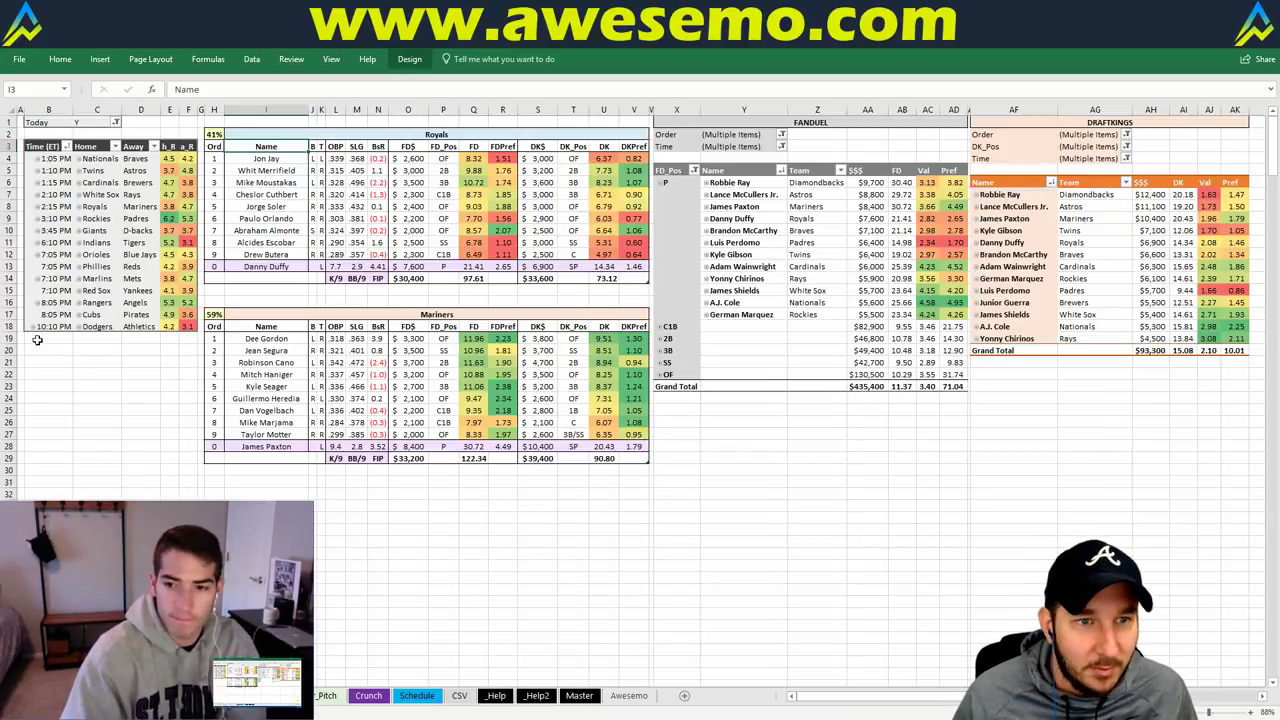
click(413, 494)
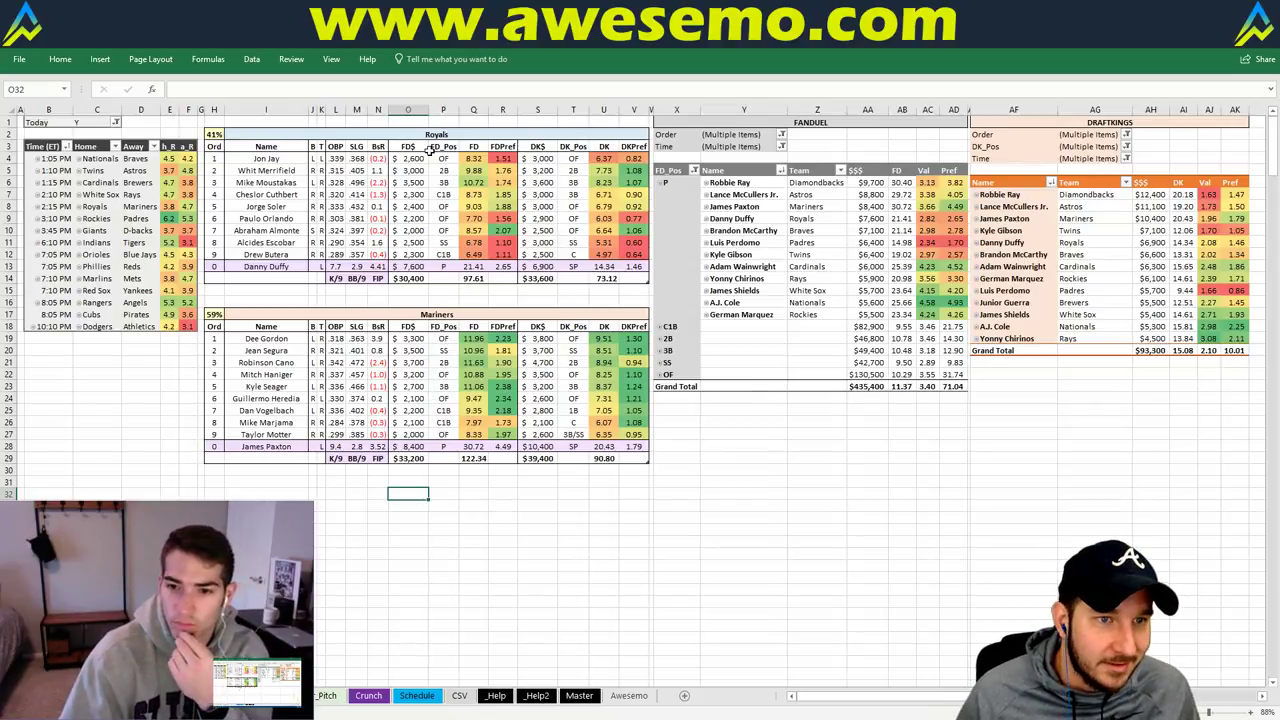
Replace the team in the matchup header cell I2 with Rockies to load their game's lineups
click(343, 136)
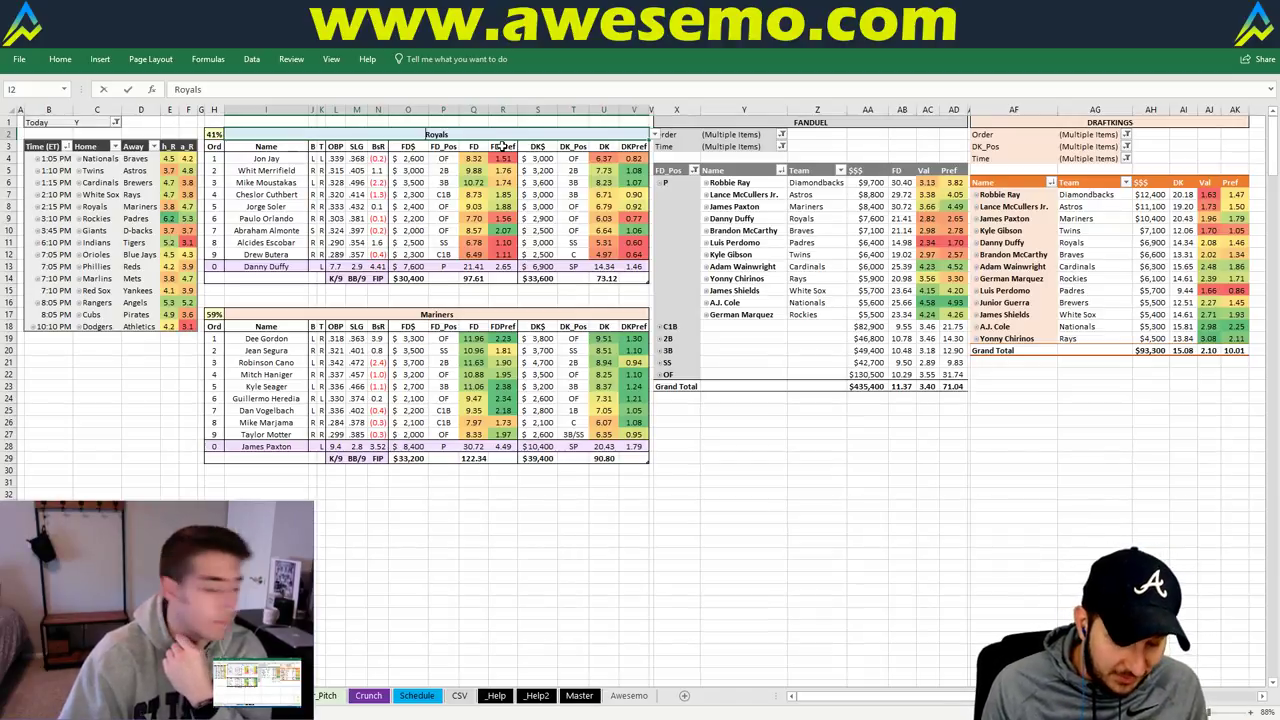
text(Rockies)
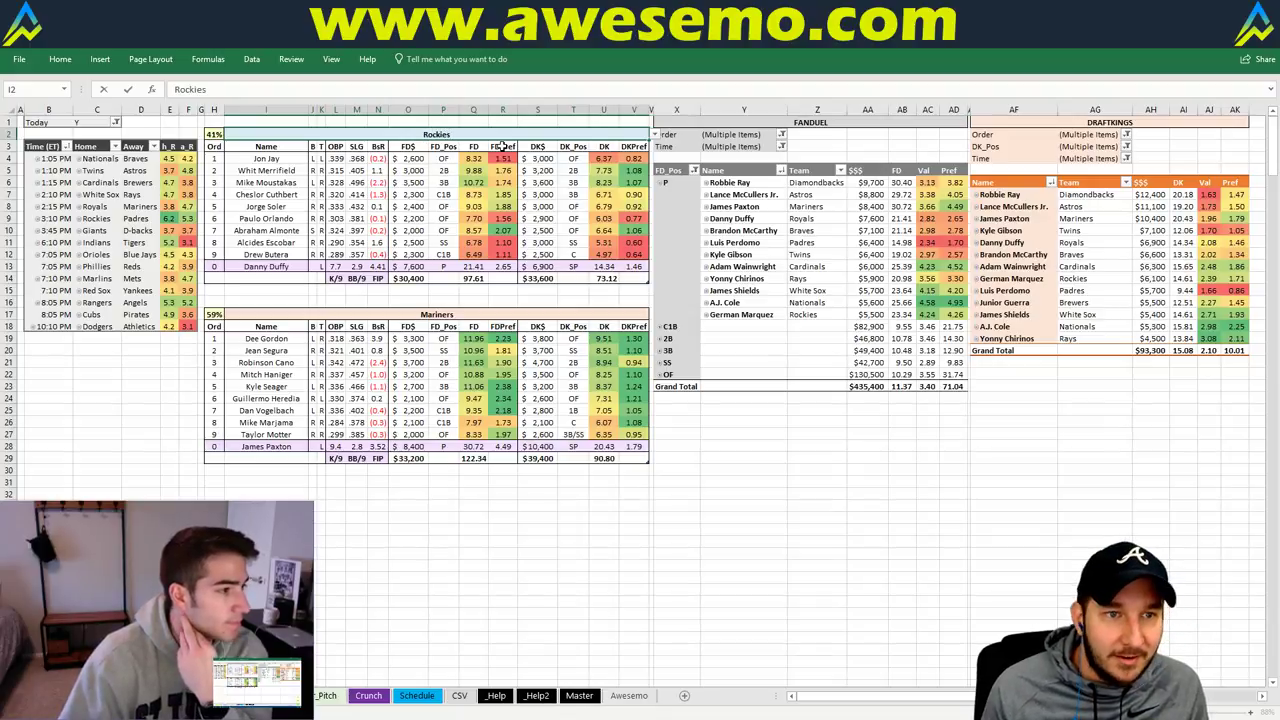
key(Return)
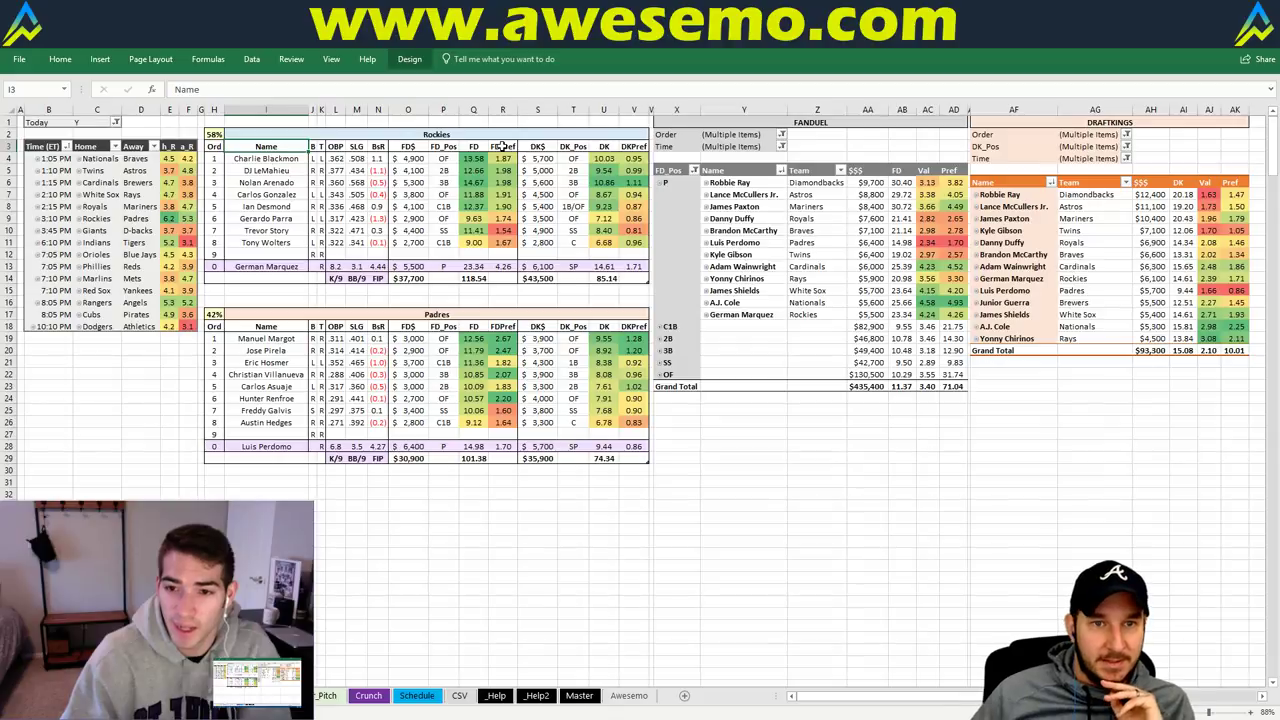
Collapse the P group in the FanDuel pivot table and expand it again
click(659, 182)
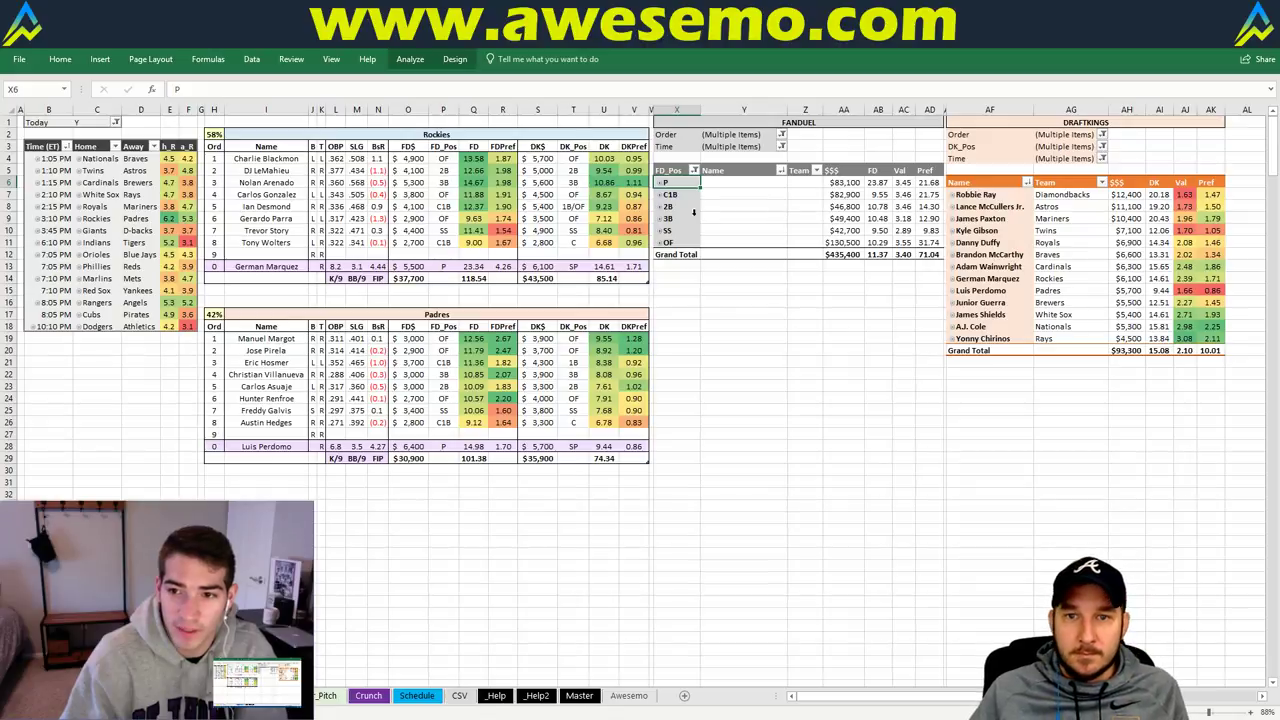
click(659, 183)
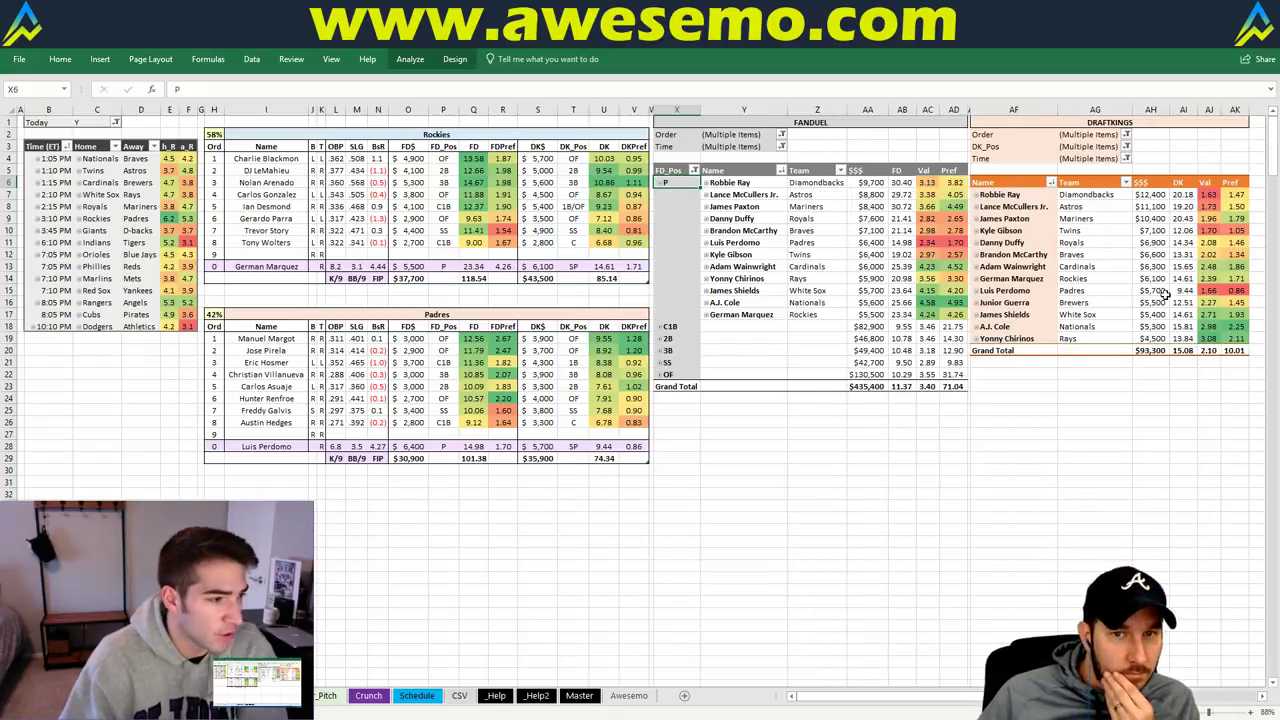
mouse_move(1165, 292)
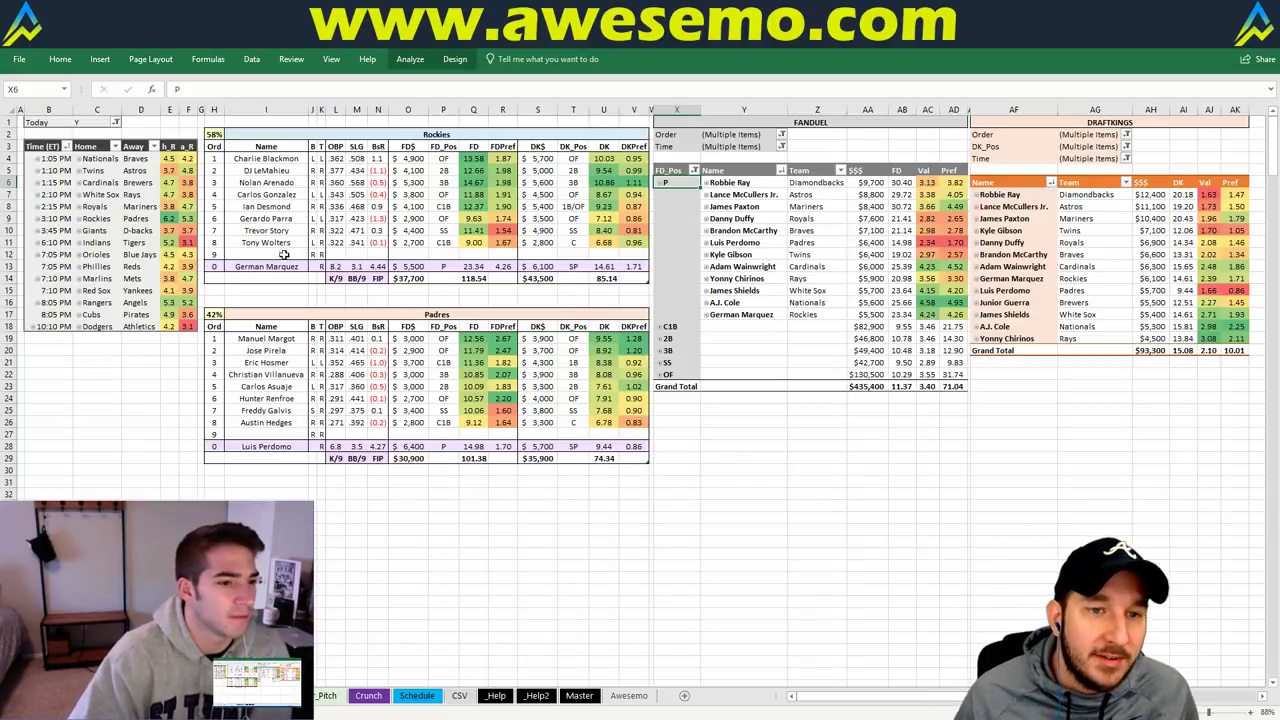
click(242, 300)
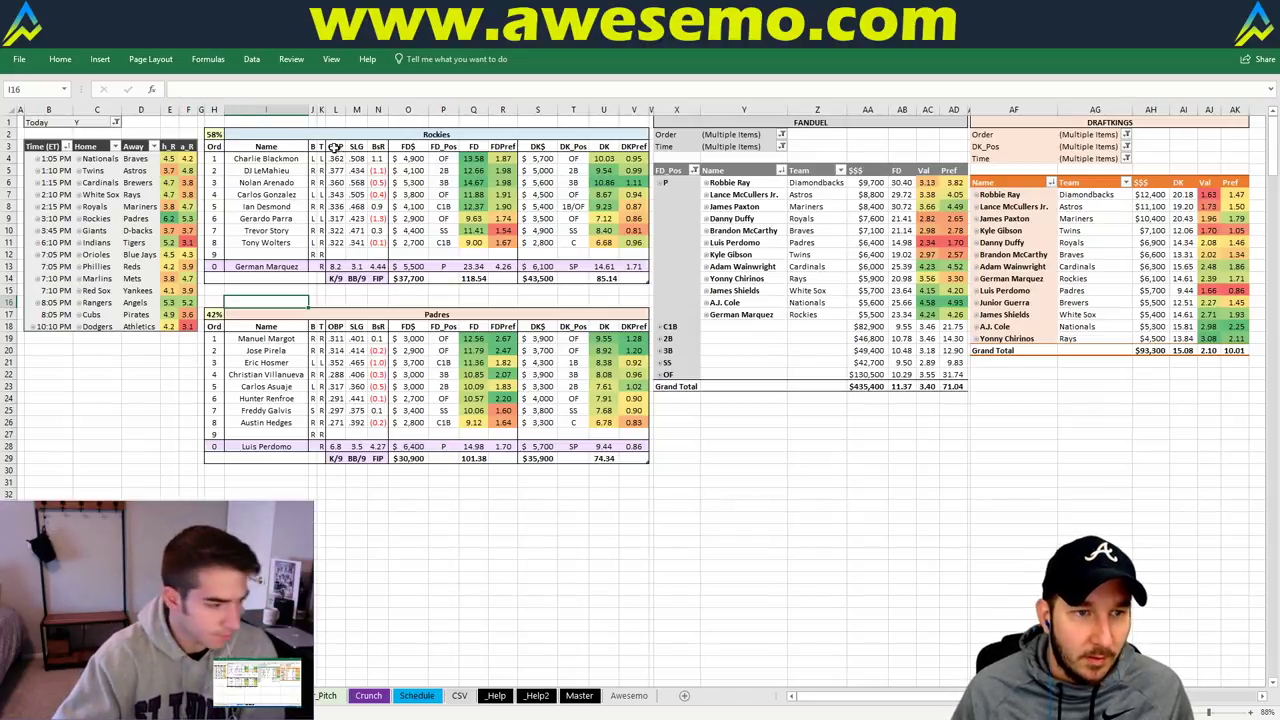
Set the team in the matchup header cell I2 to Giants to load their game's lineups
click(380, 134)
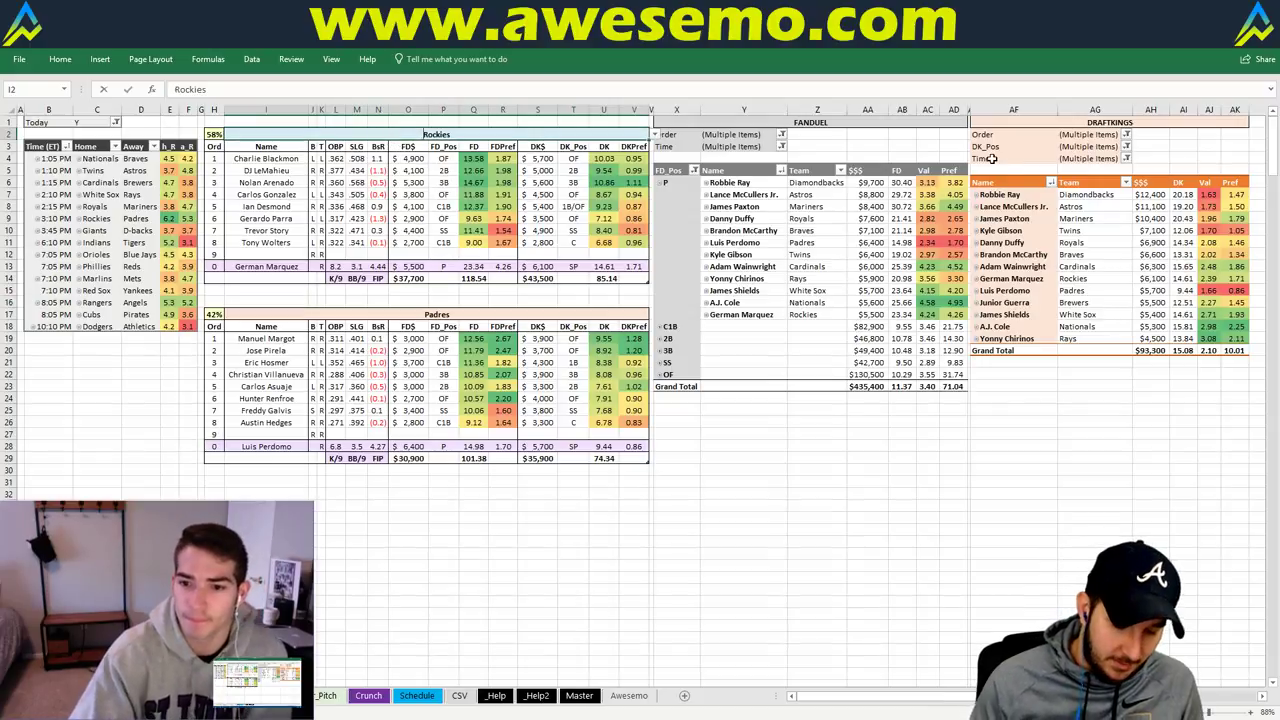
text(Giants)
key(Return)
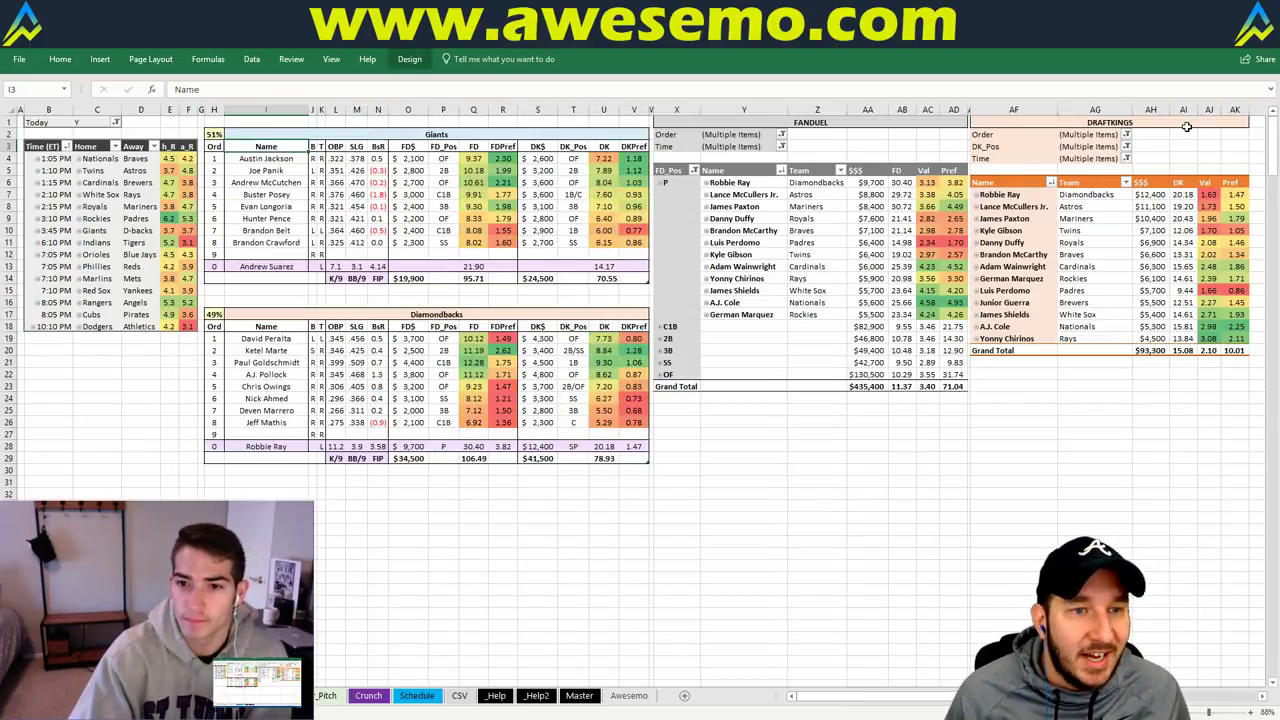
click(540, 315)
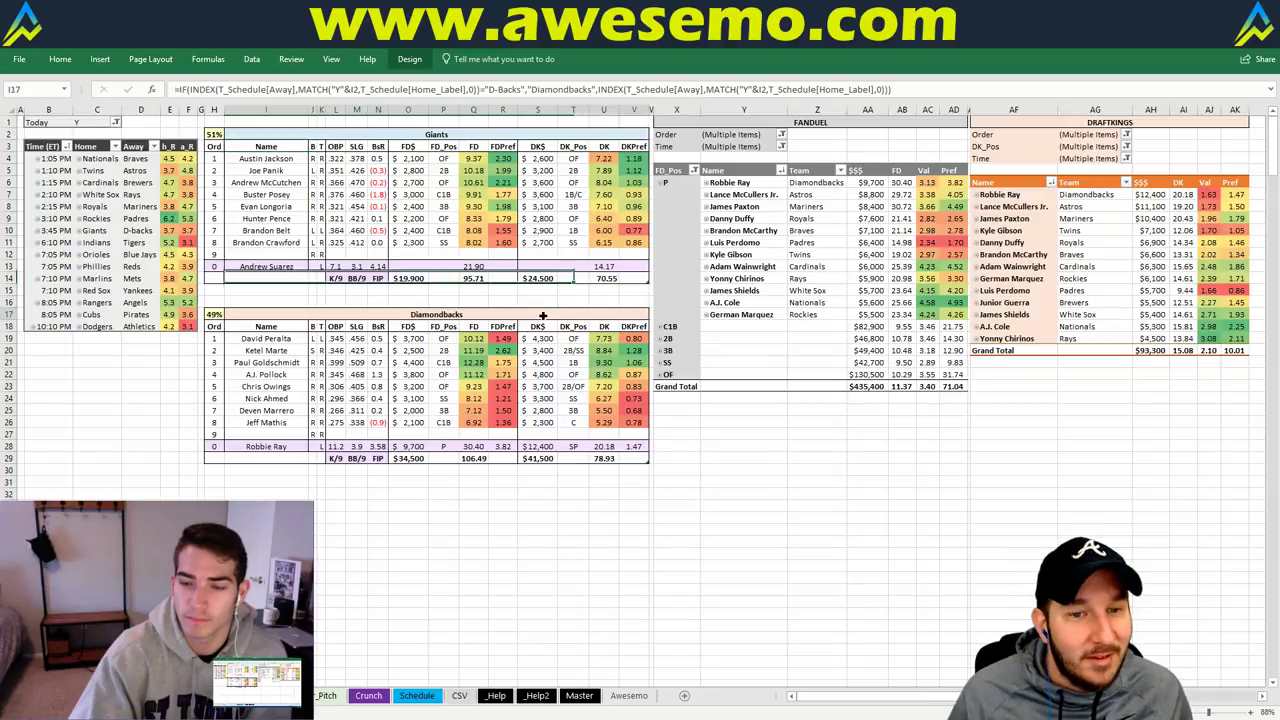
click(473, 529)
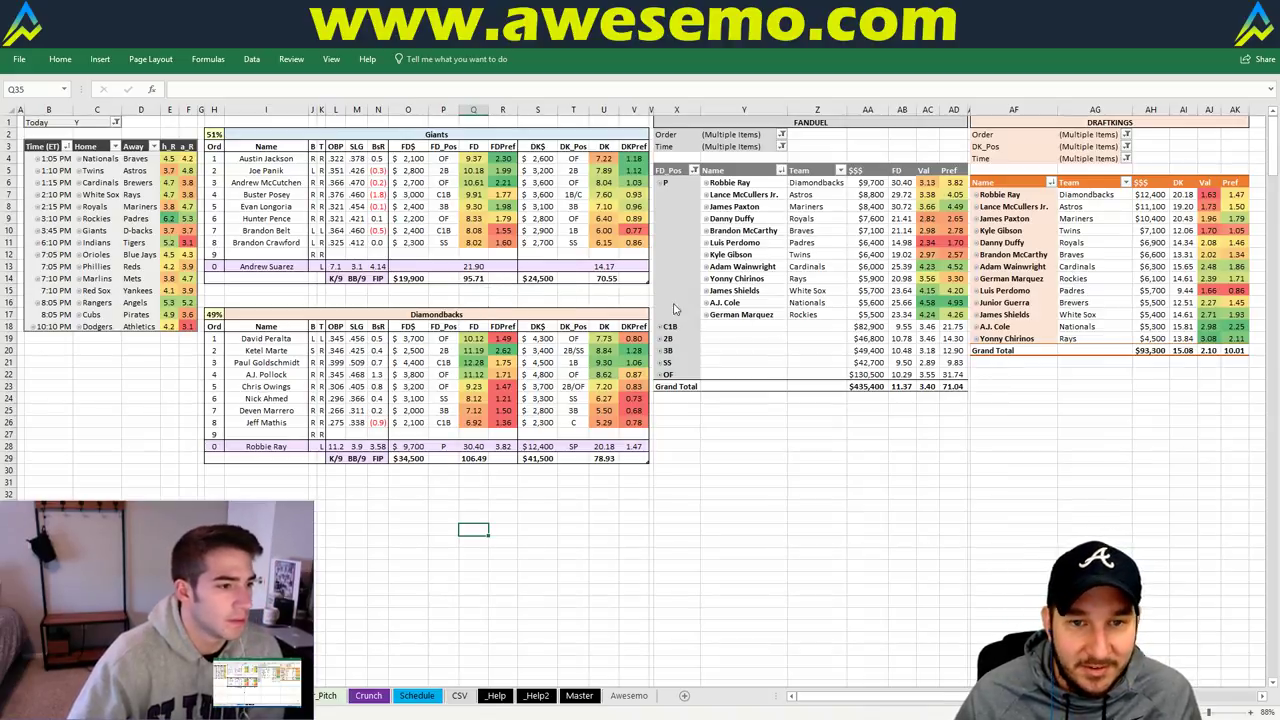
click(603, 301)
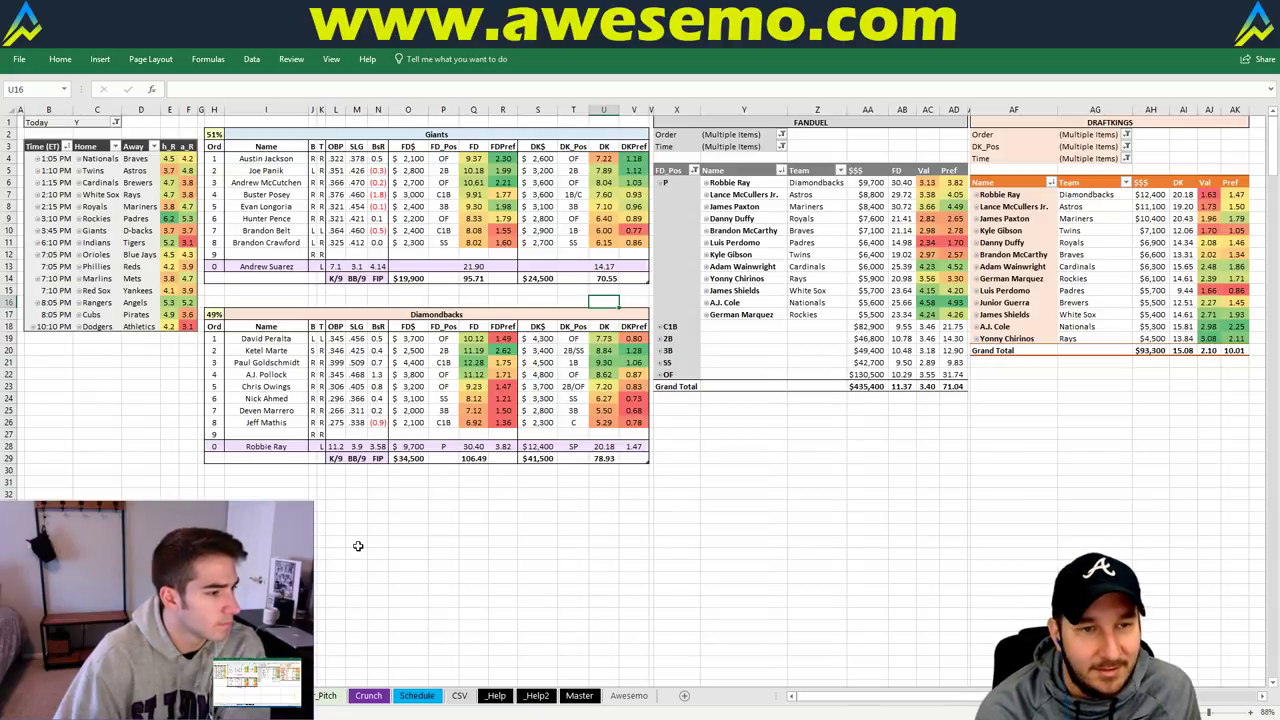
Switch the team in the matchup header cell I2 to Orioles to load their game's lineups
click(423, 133)
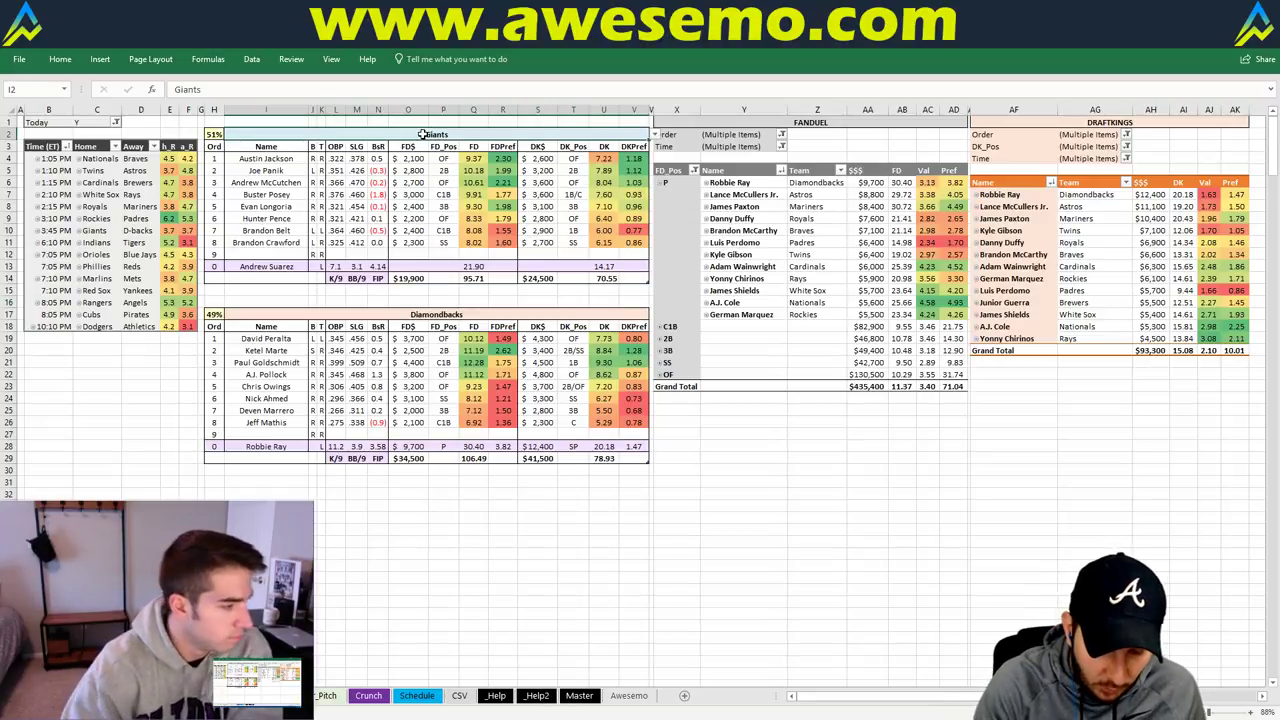
text(Orioles)
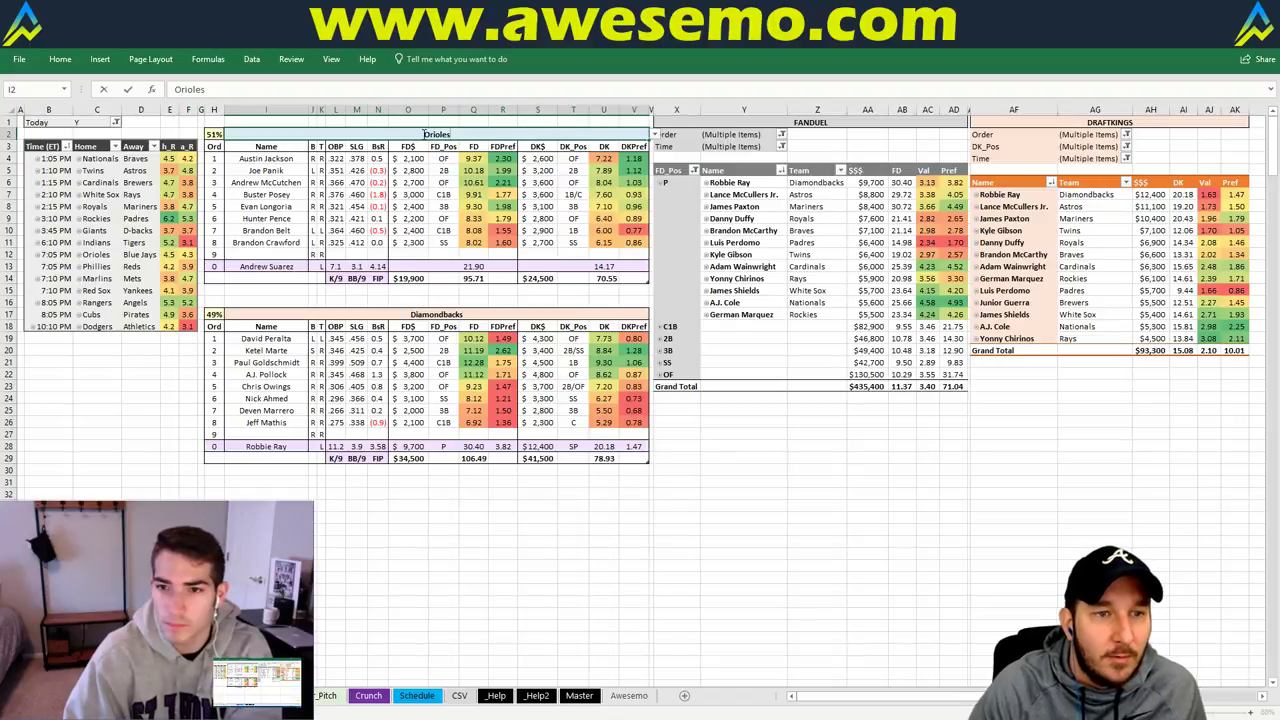
key(Return)
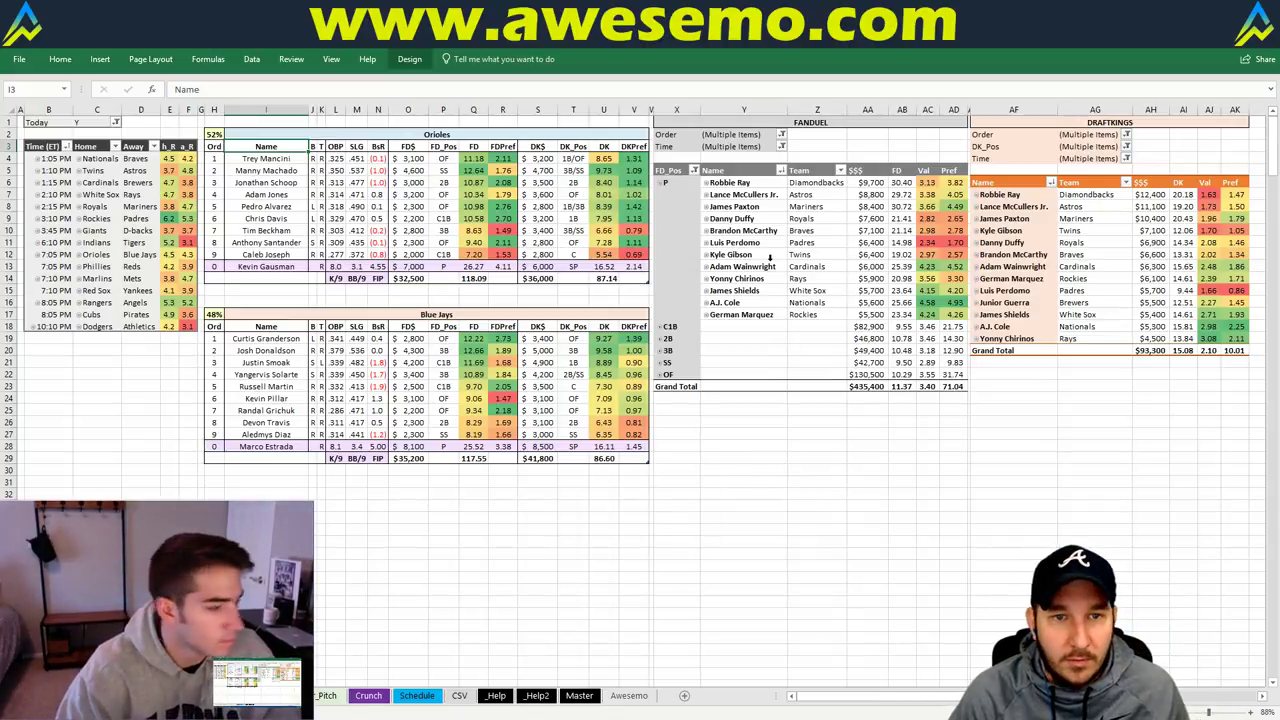
Filter the FanDuel pivot table's Time field to only the 7:05, 7:10, 8:05 and 10:10 PM games
click(781, 146)
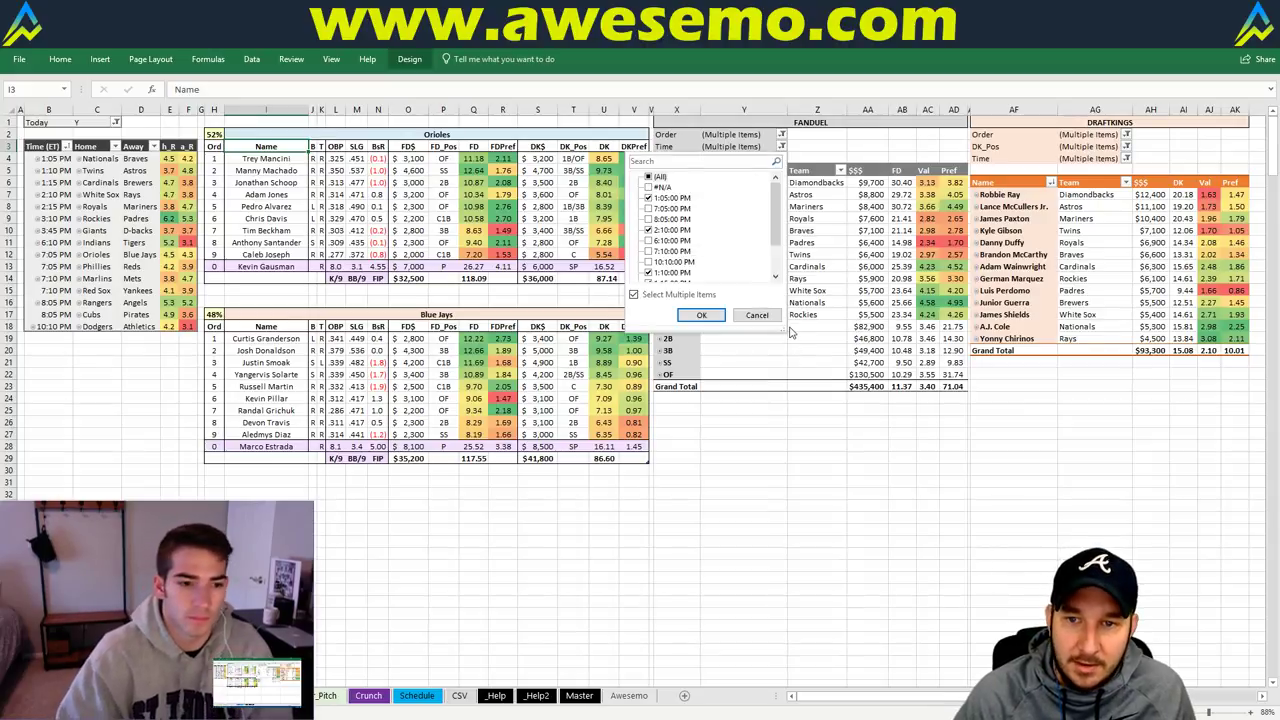
drag(790, 332, 808, 424)
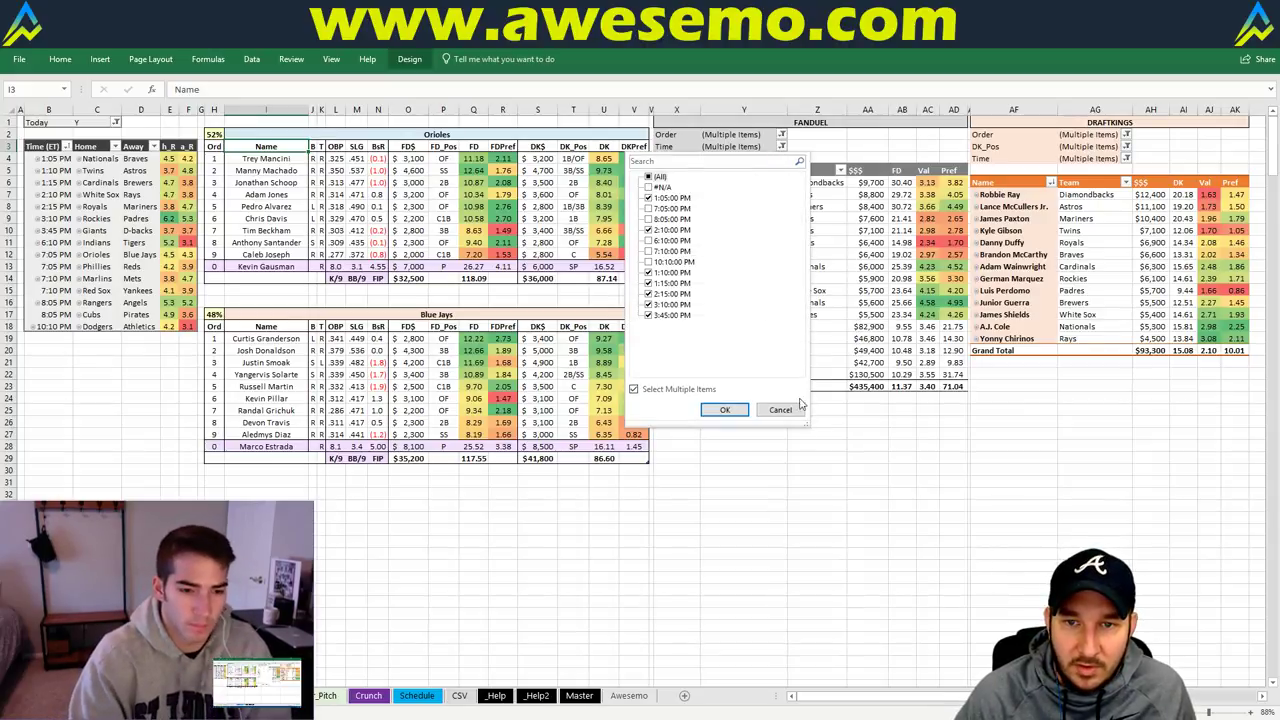
click(648, 176)
click(648, 208)
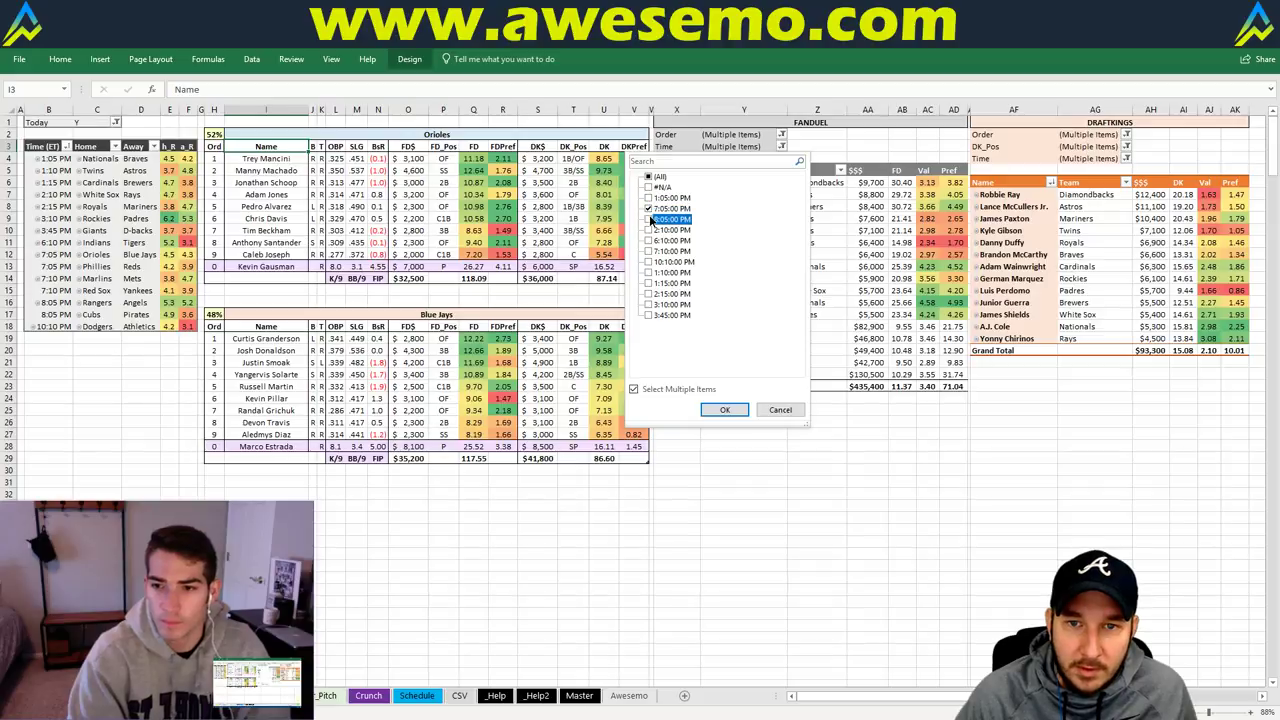
click(648, 219)
click(648, 251)
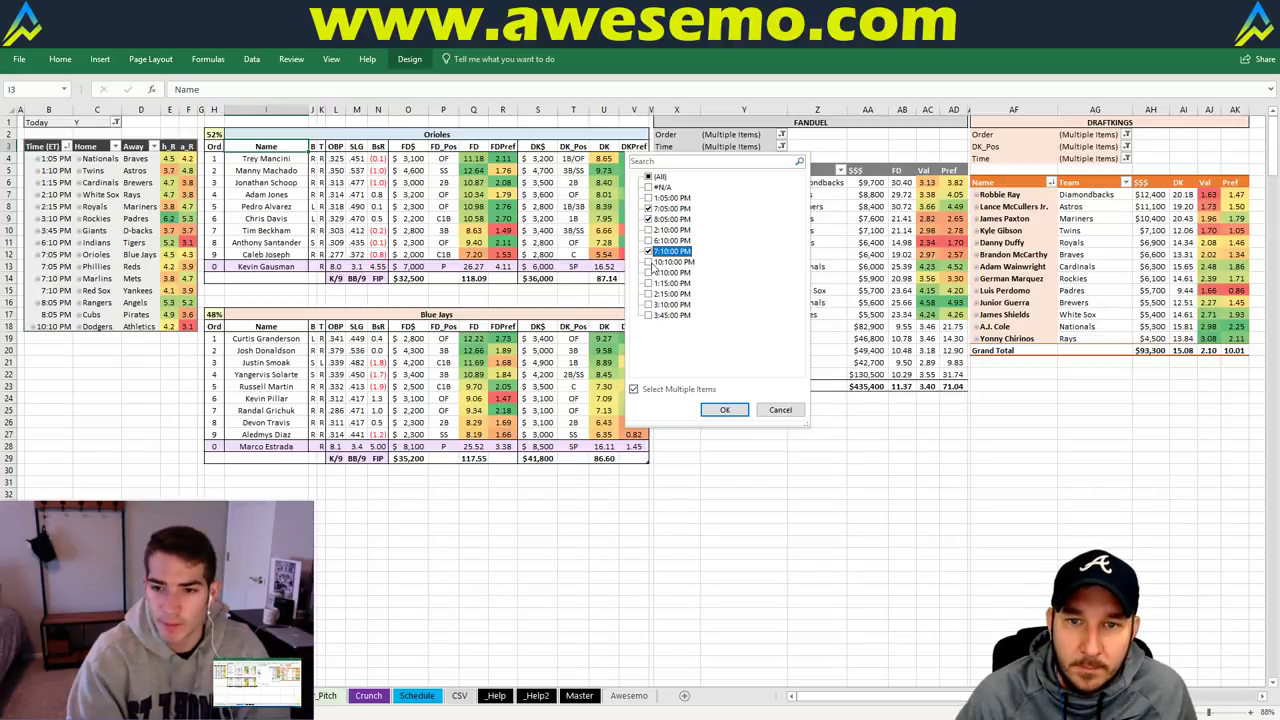
click(725, 410)
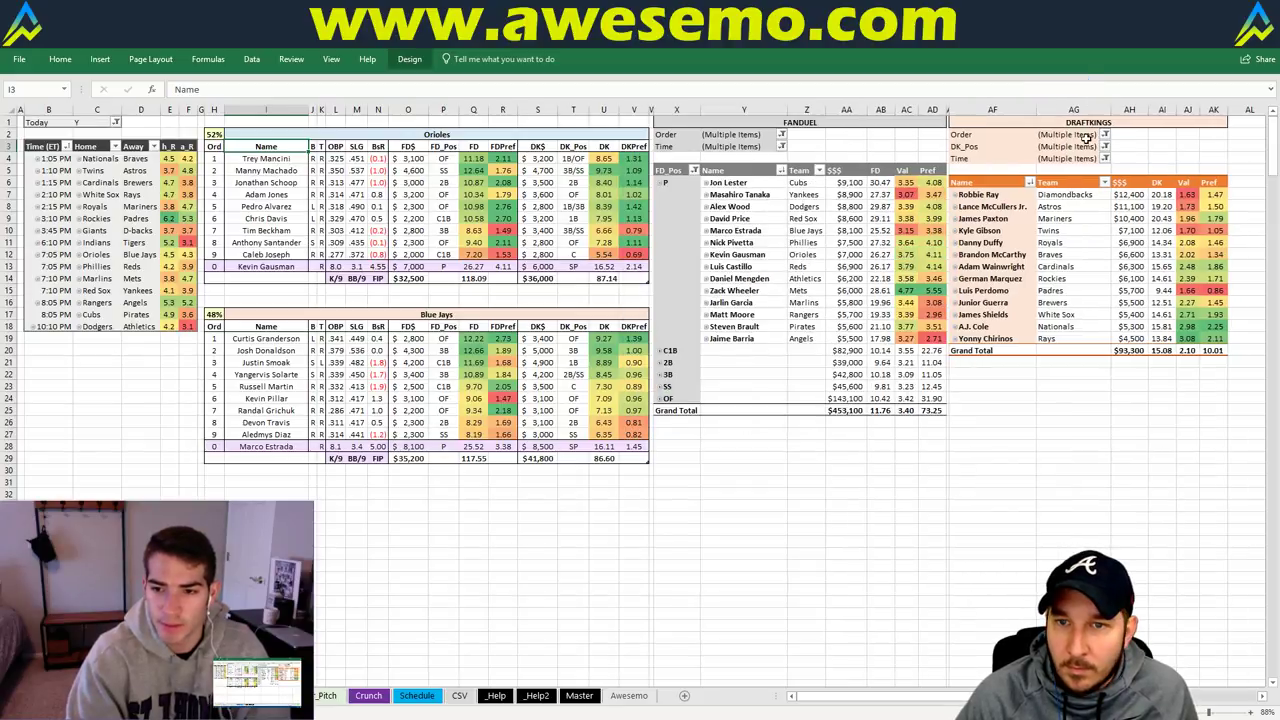
Filter the DraftKings pivot table's Time field to only the 7:05, 7:10, 8:05 and 10:10 PM games
click(1104, 158)
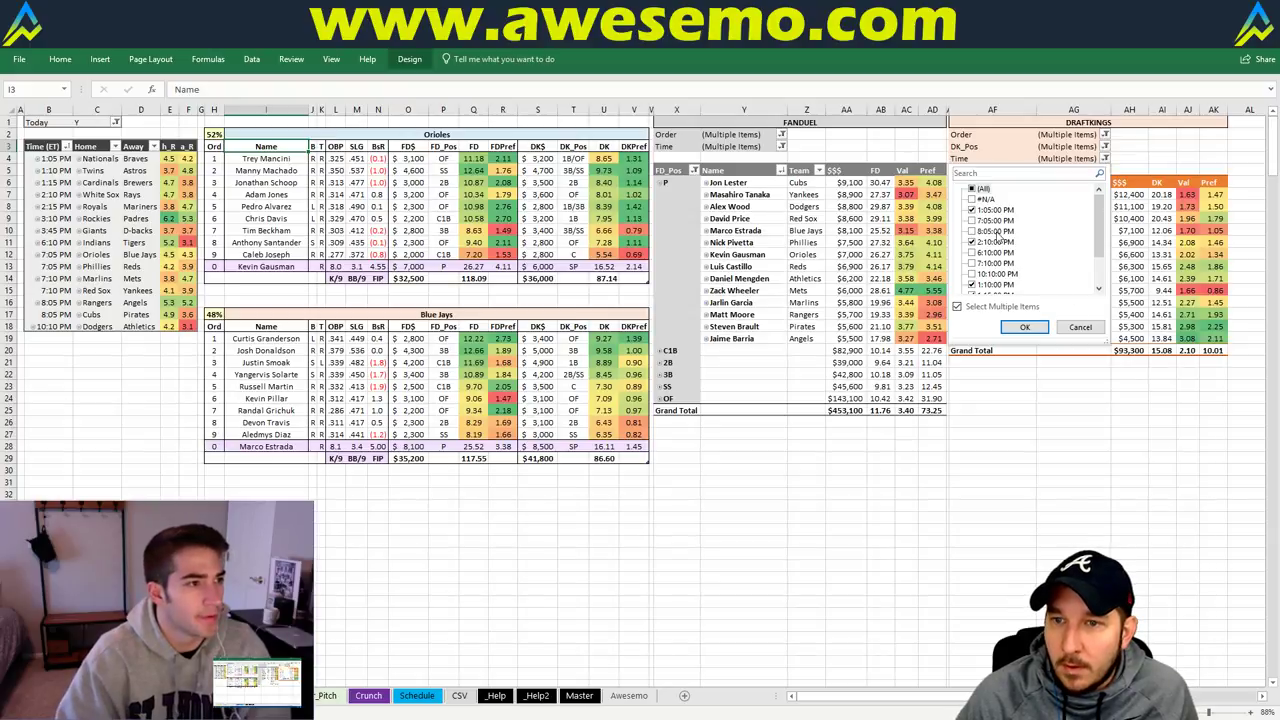
drag(1105, 340, 1135, 421)
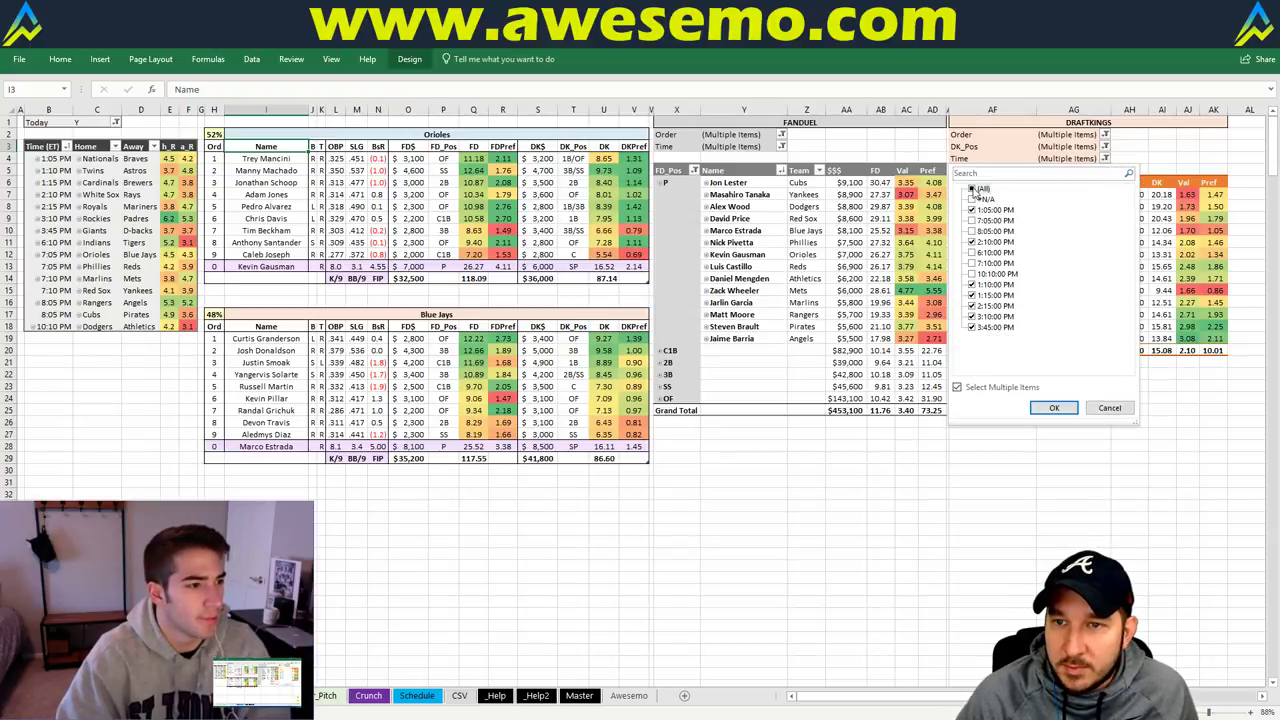
click(972, 189)
click(972, 220)
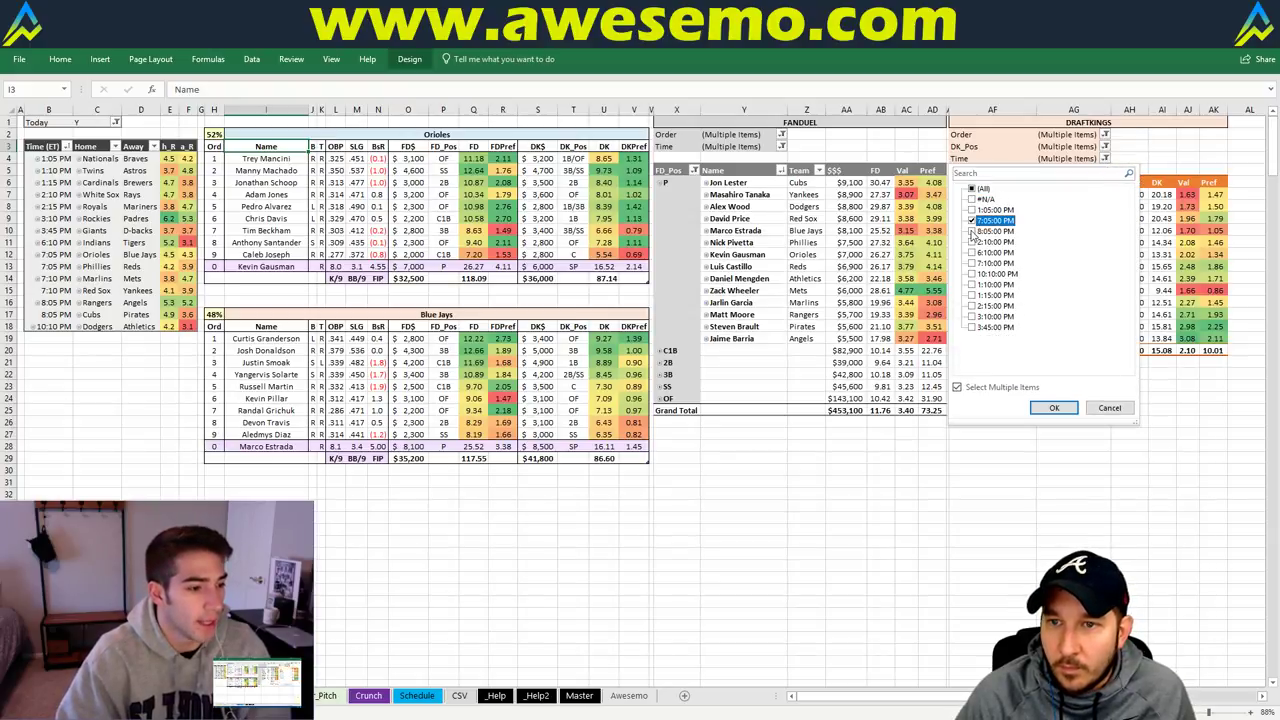
click(972, 231)
click(972, 263)
click(972, 273)
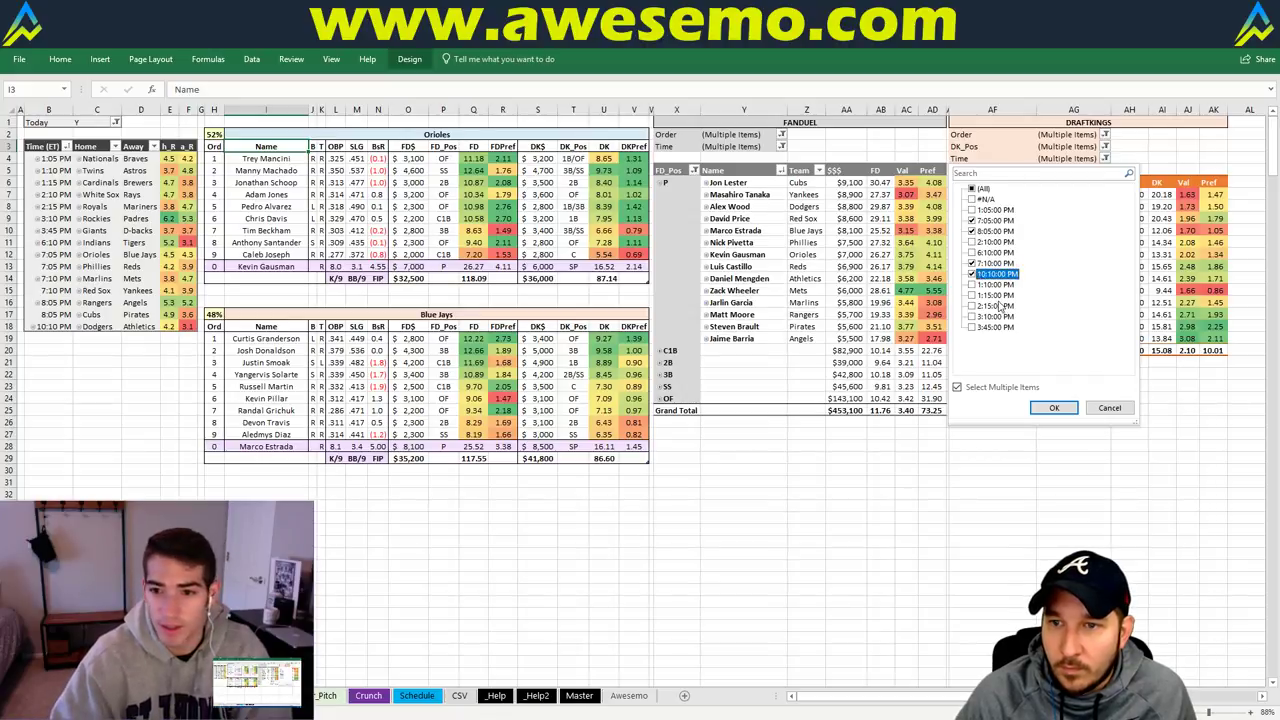
click(1054, 407)
click(1099, 475)
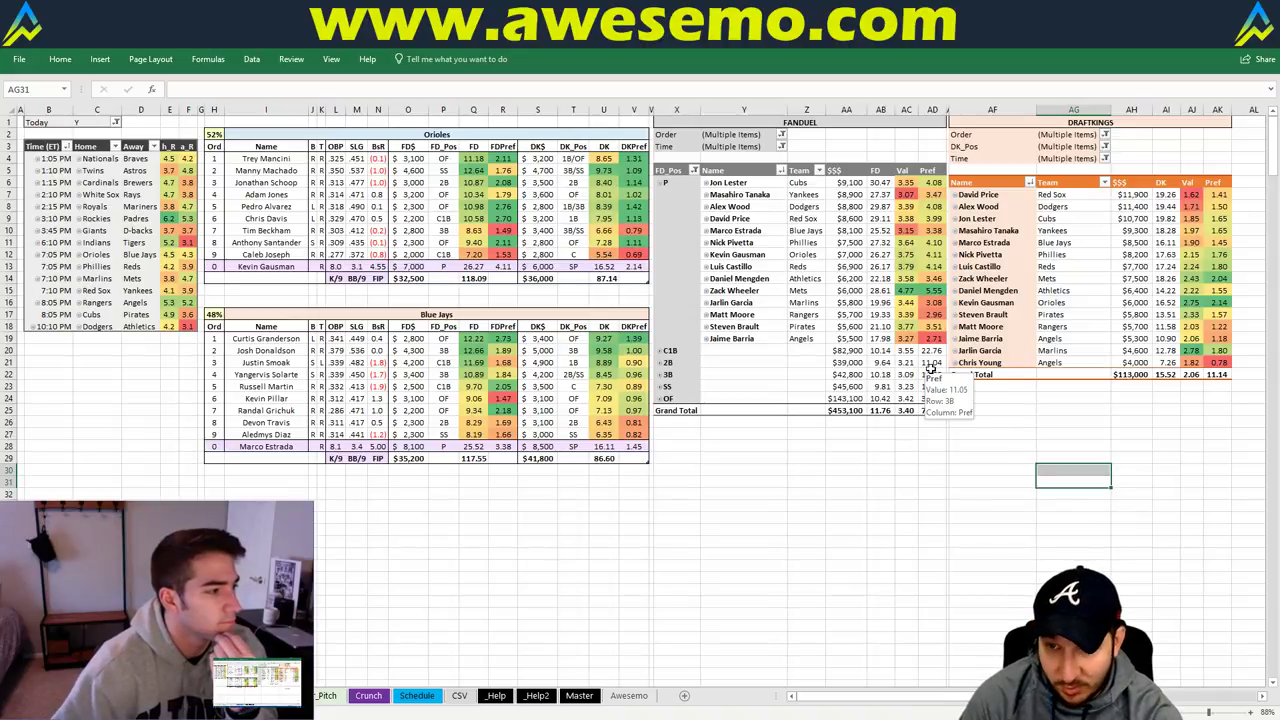
right_click(881, 453)
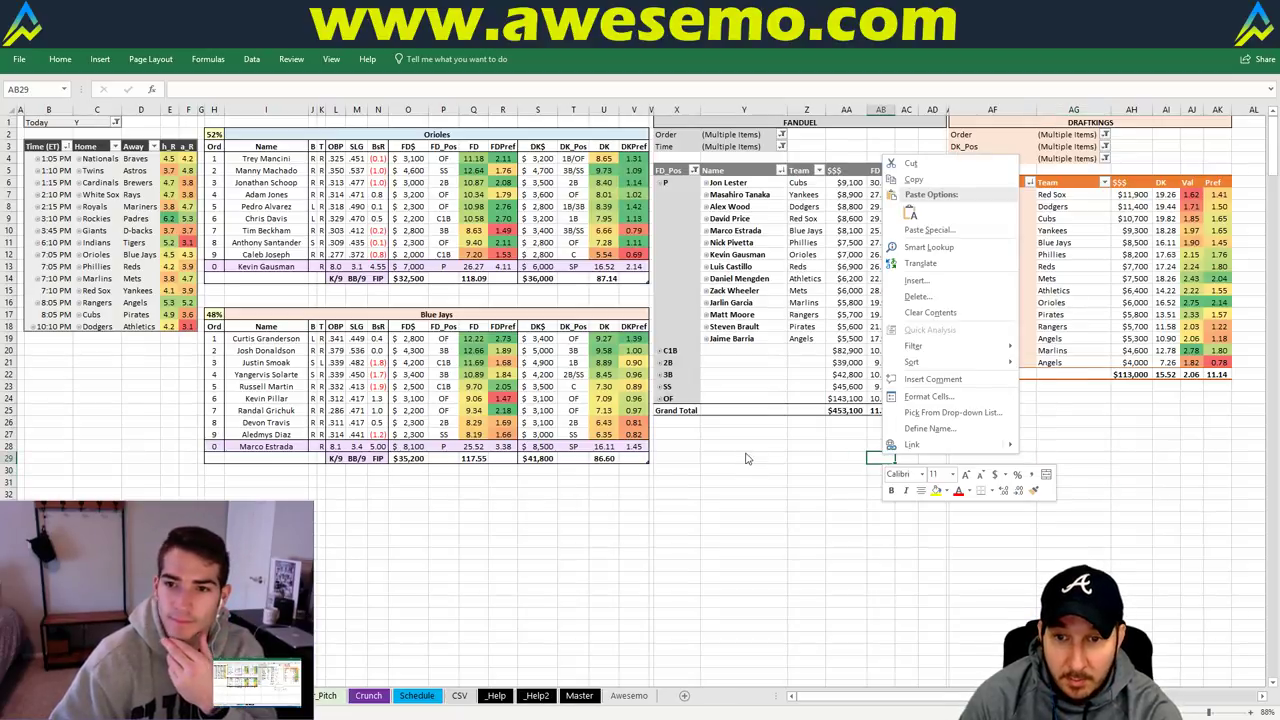
key(Escape)
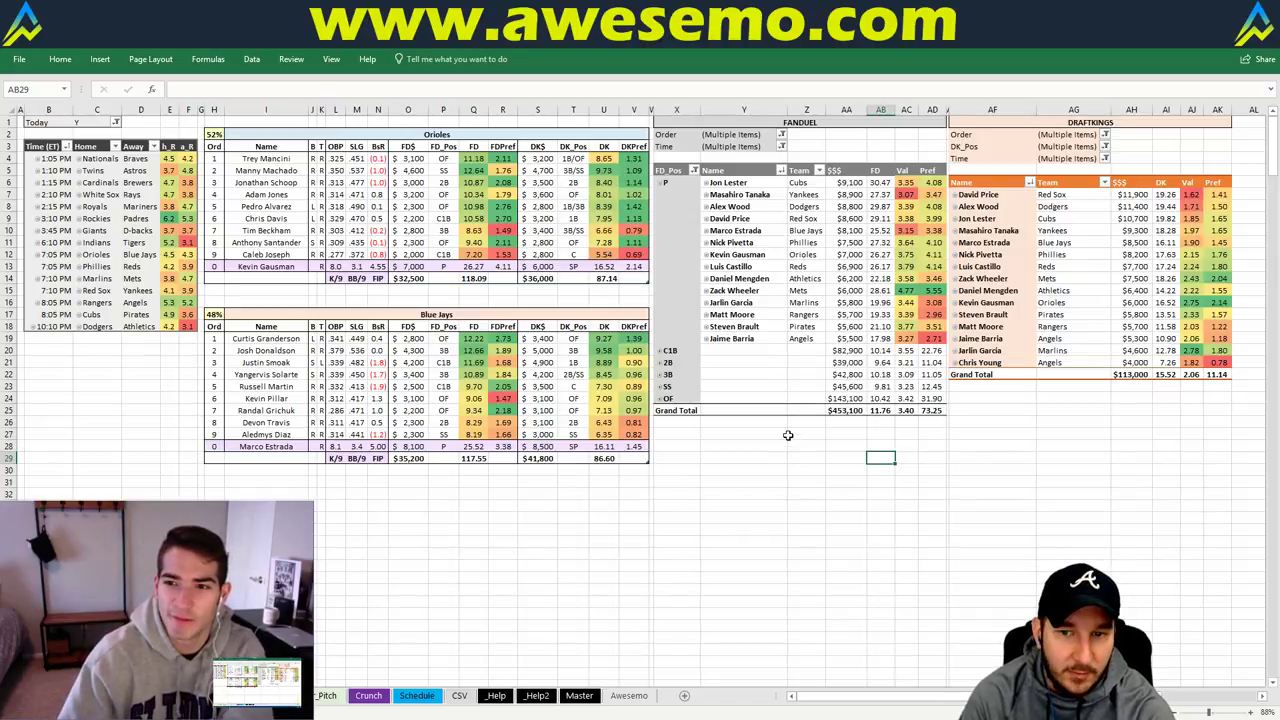
click(768, 432)
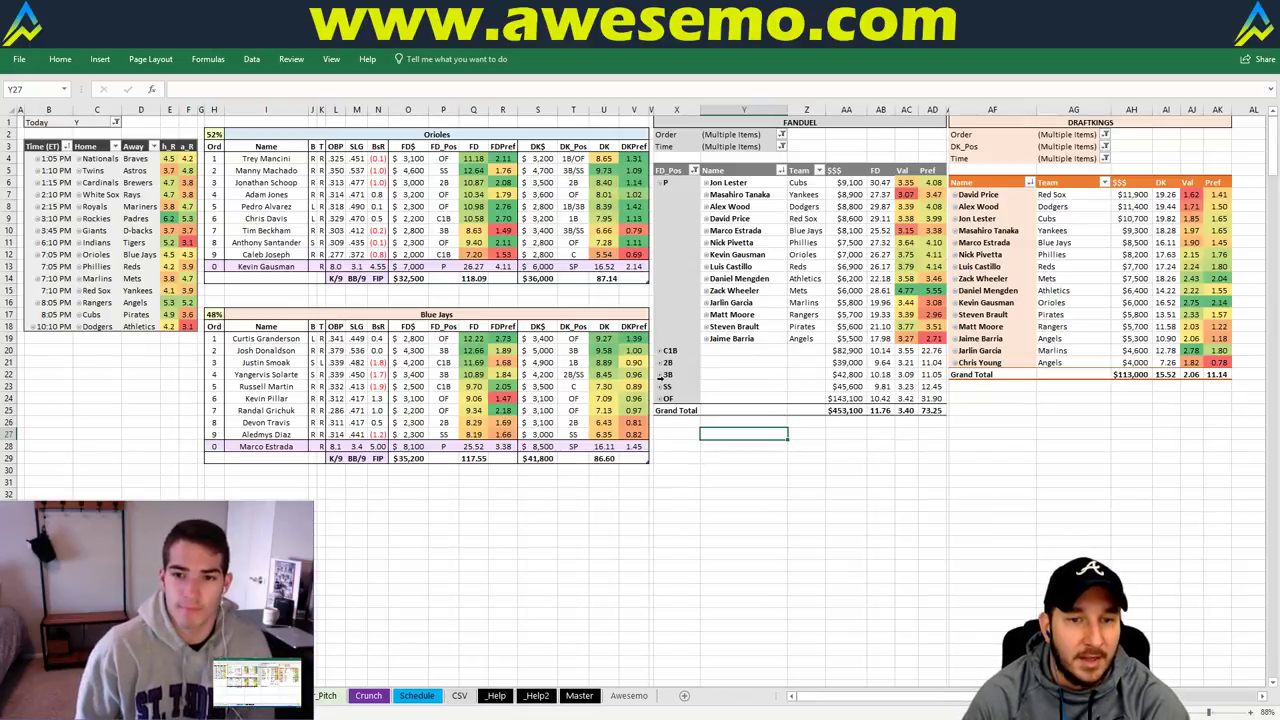
right_click(668, 448)
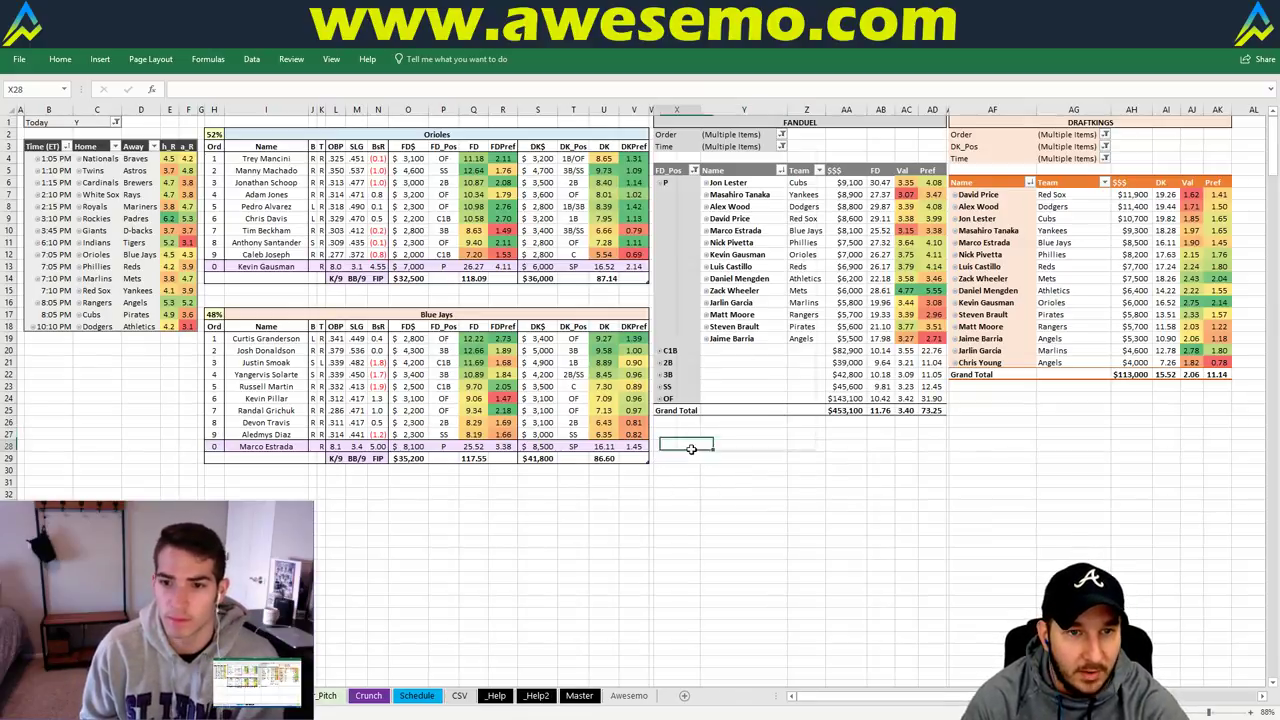
click(870, 472)
click(858, 445)
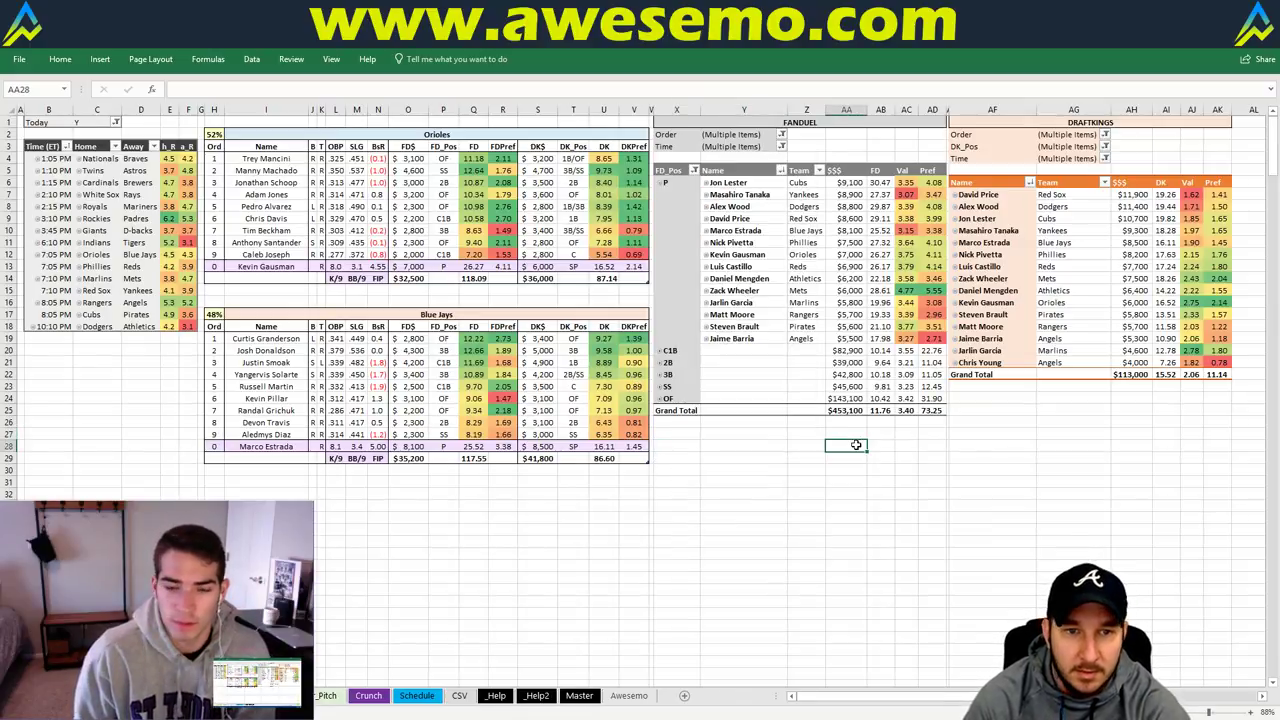
click(806, 445)
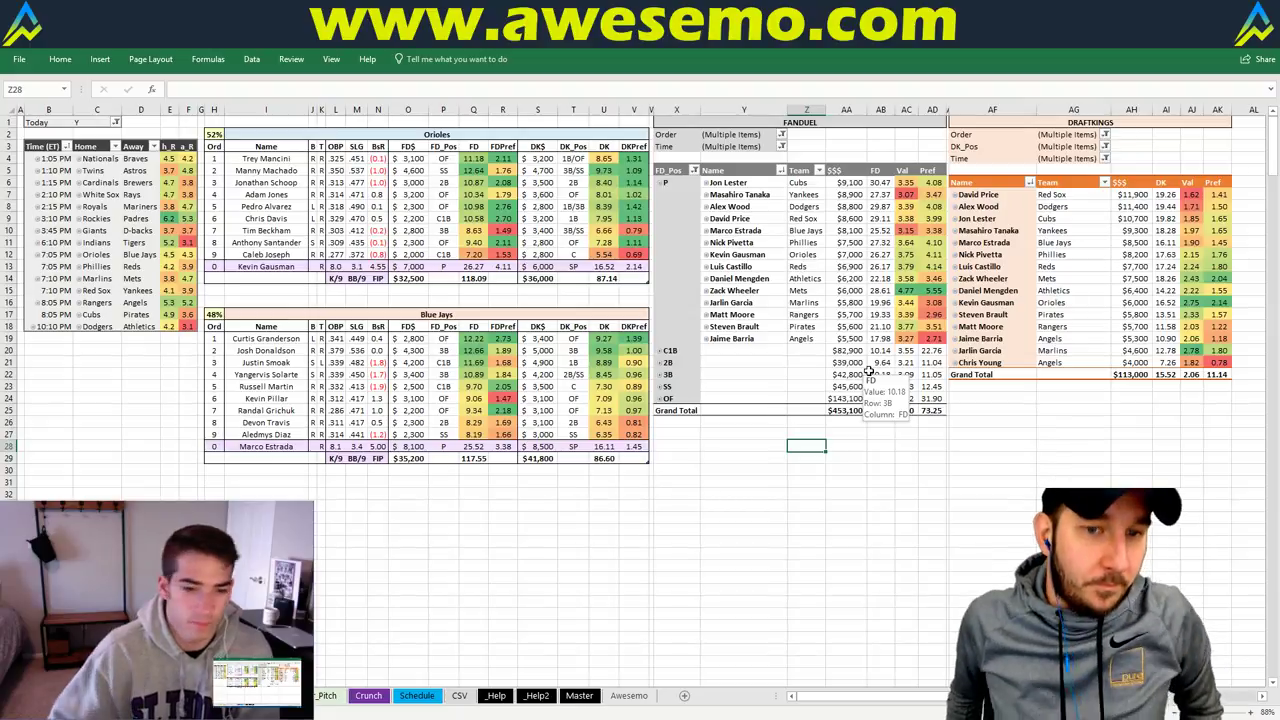
Set the team in the matchup header cell I2 to Phillies to load their game's lineups
click(341, 134)
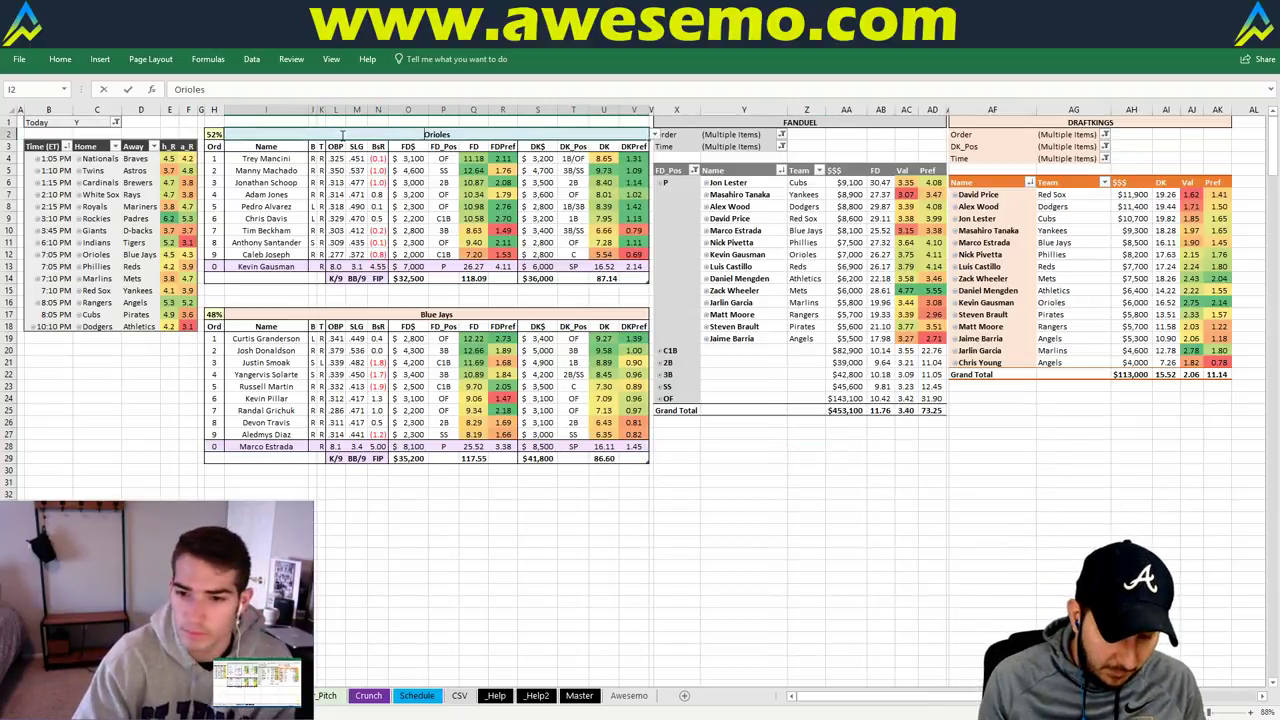
text(Phillies)
key(Return)
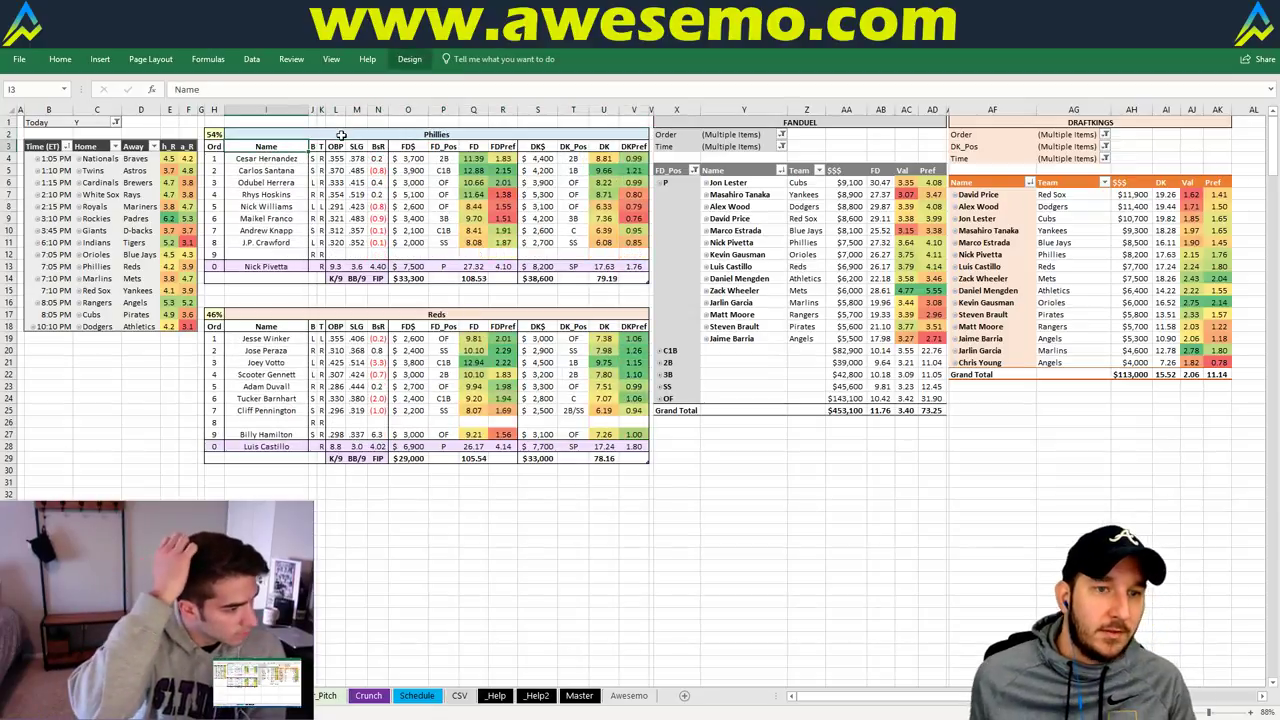
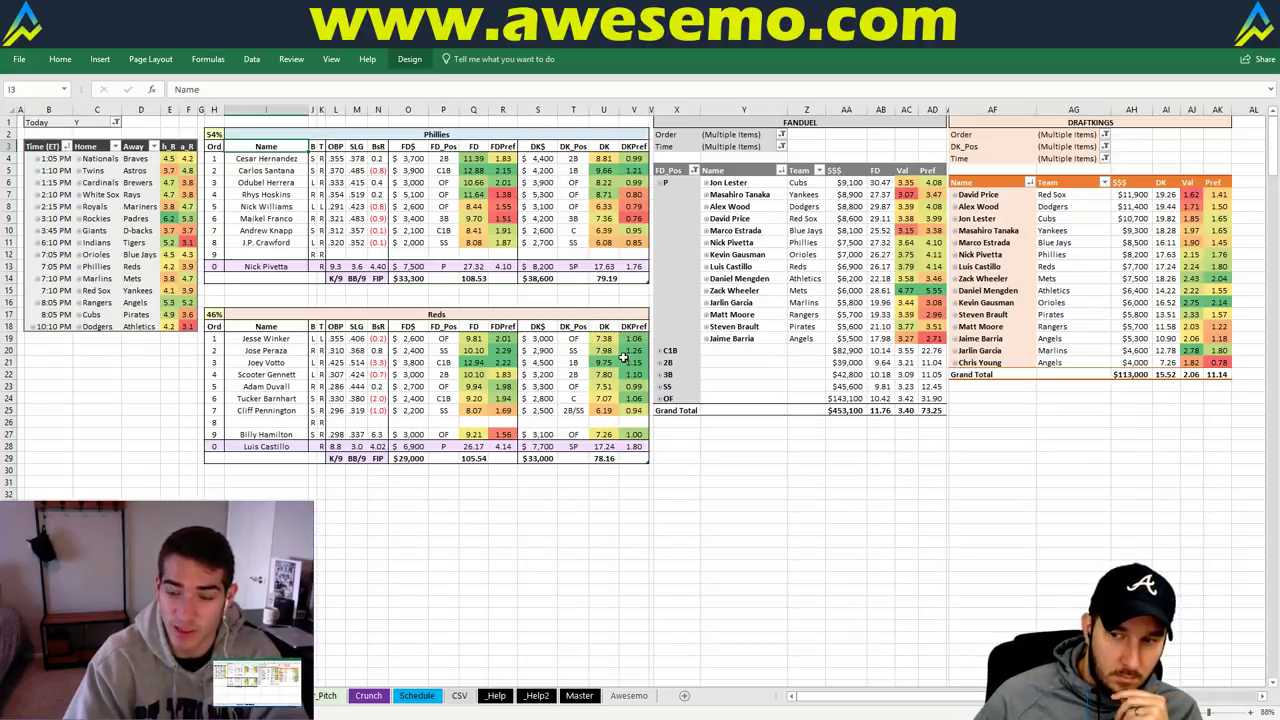
Switch the team in the matchup header cell I2 to Marlins to load their game's lineups
click(268, 134)
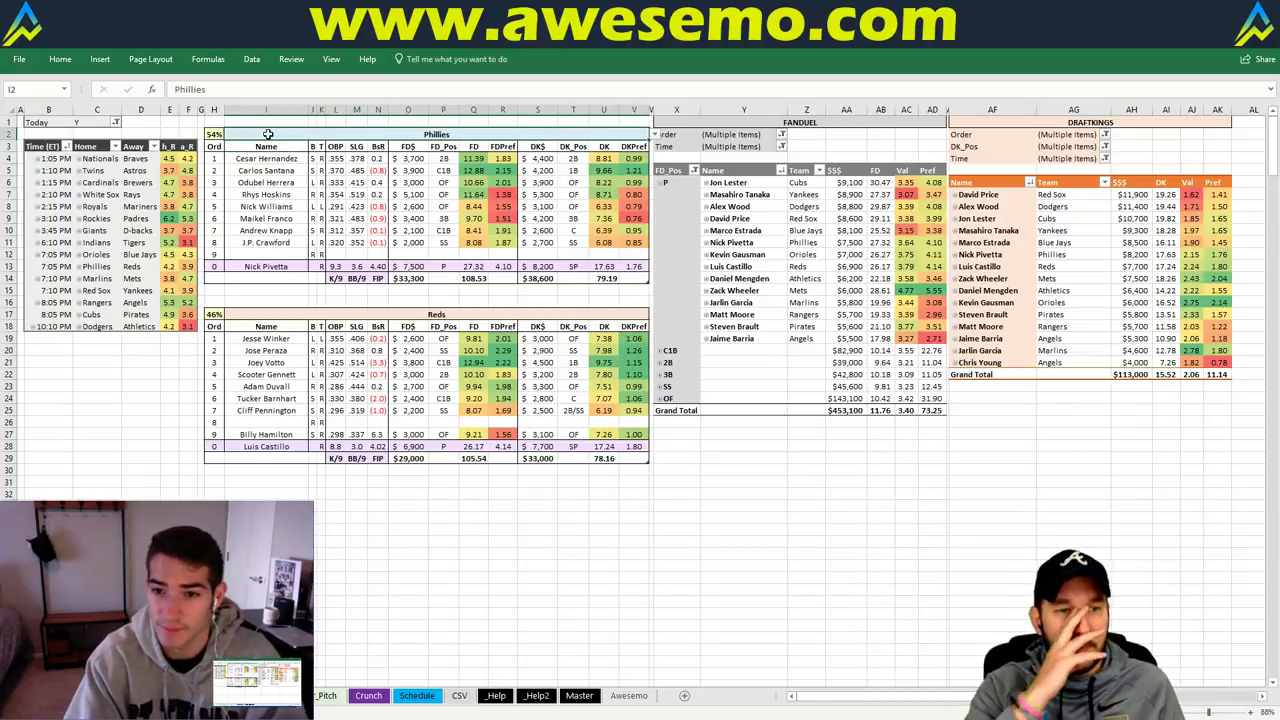
text(Marlins)
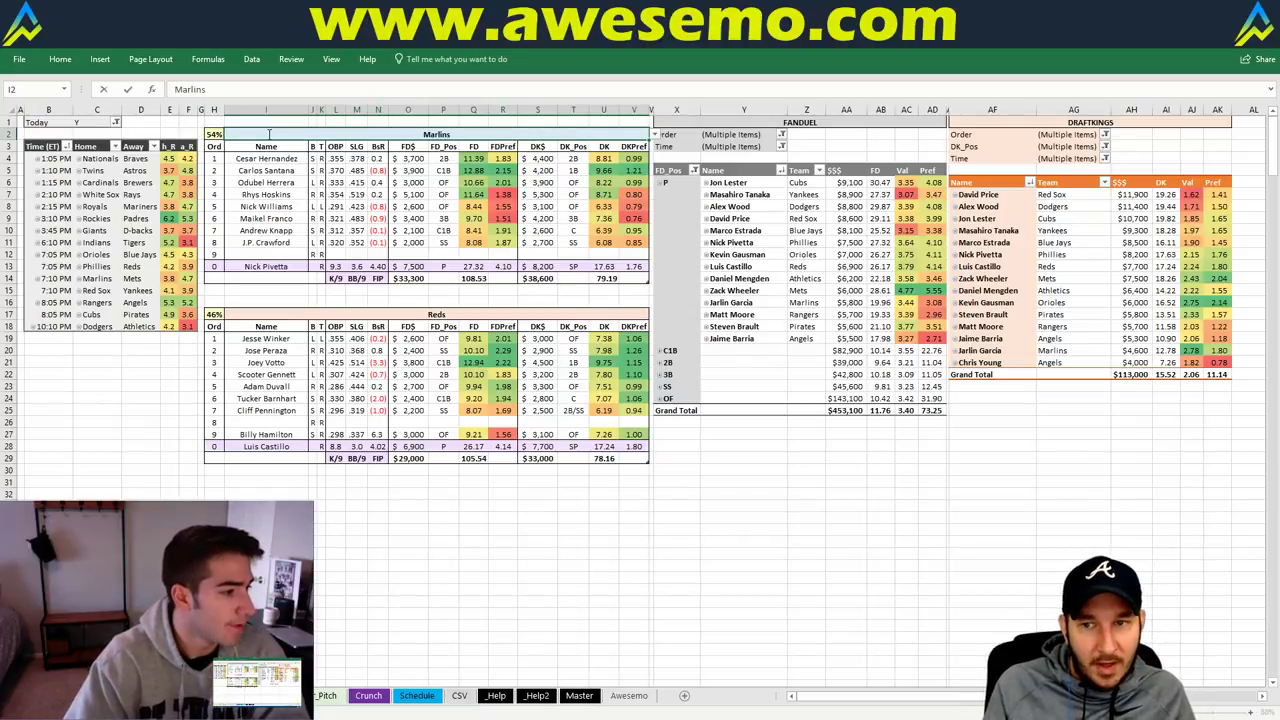
key(Return)
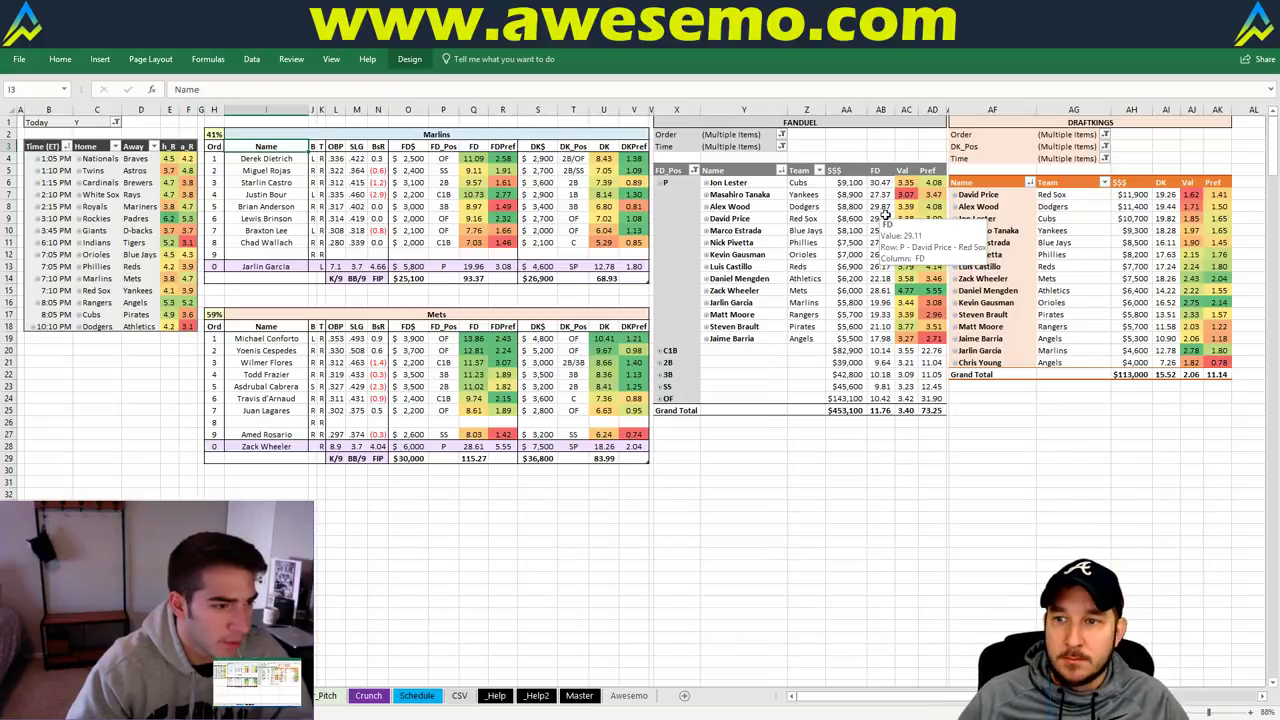
mouse_move(242, 504)
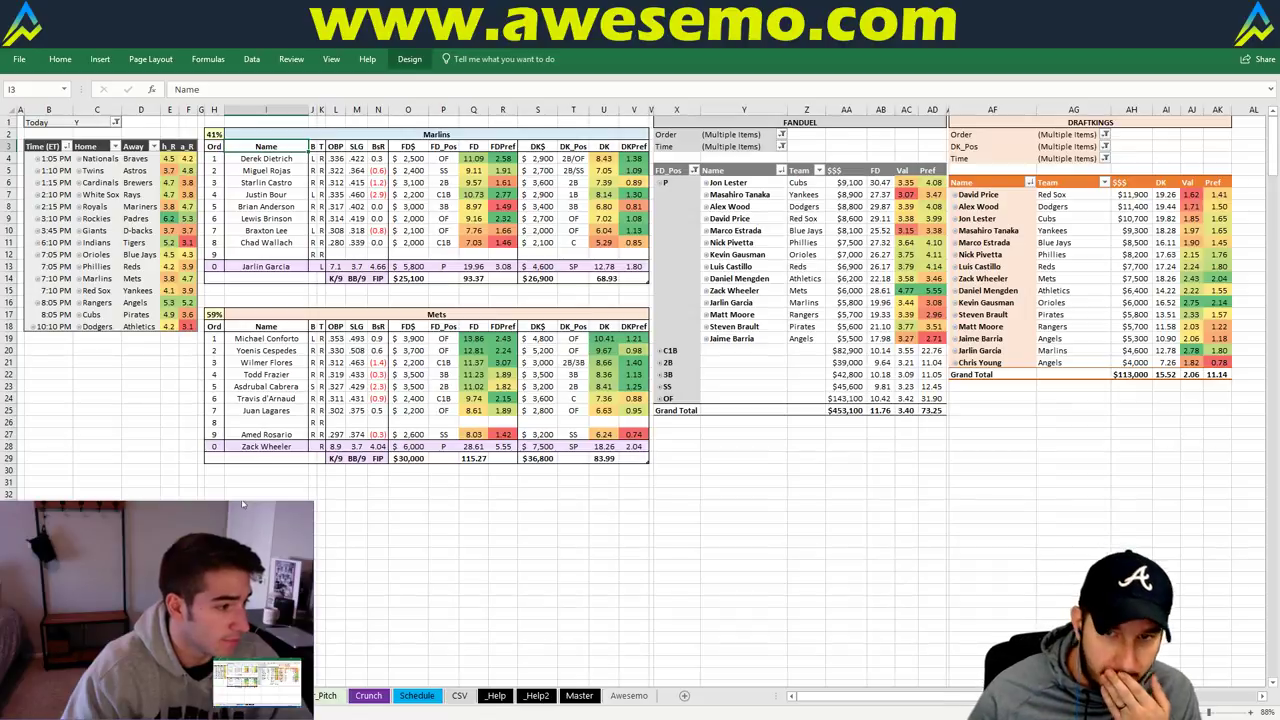
click(737, 528)
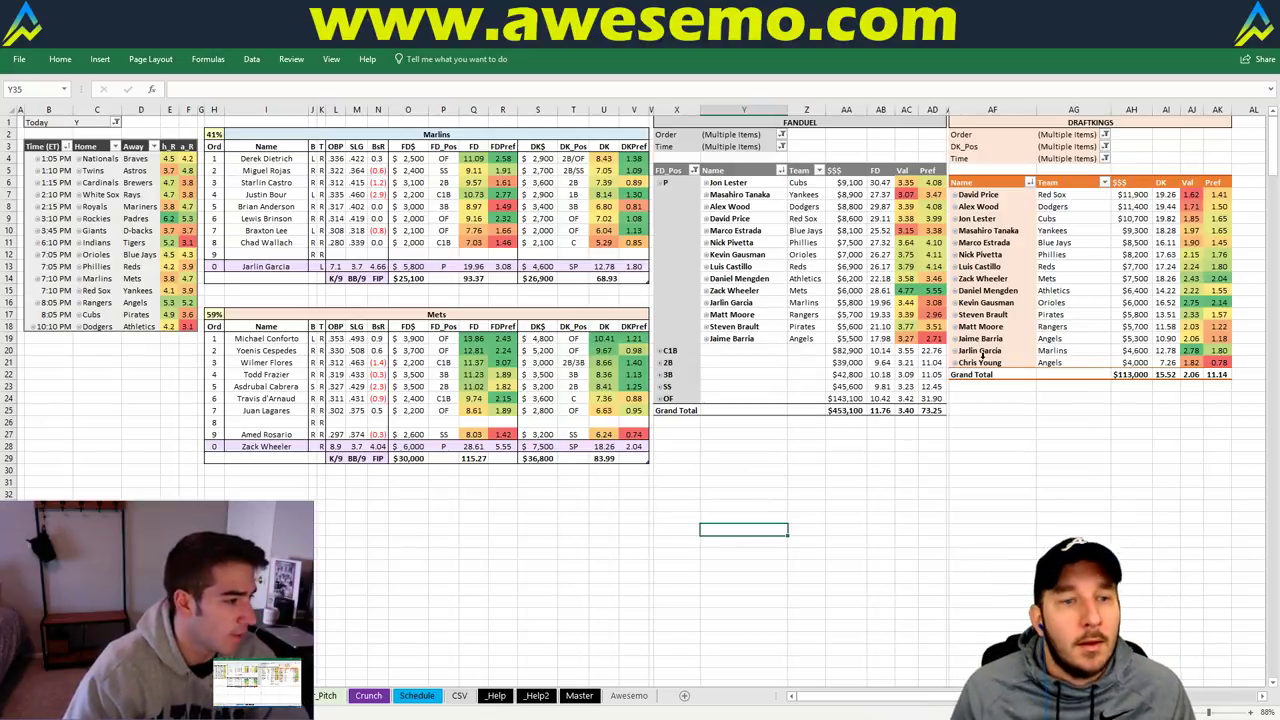
click(730, 434)
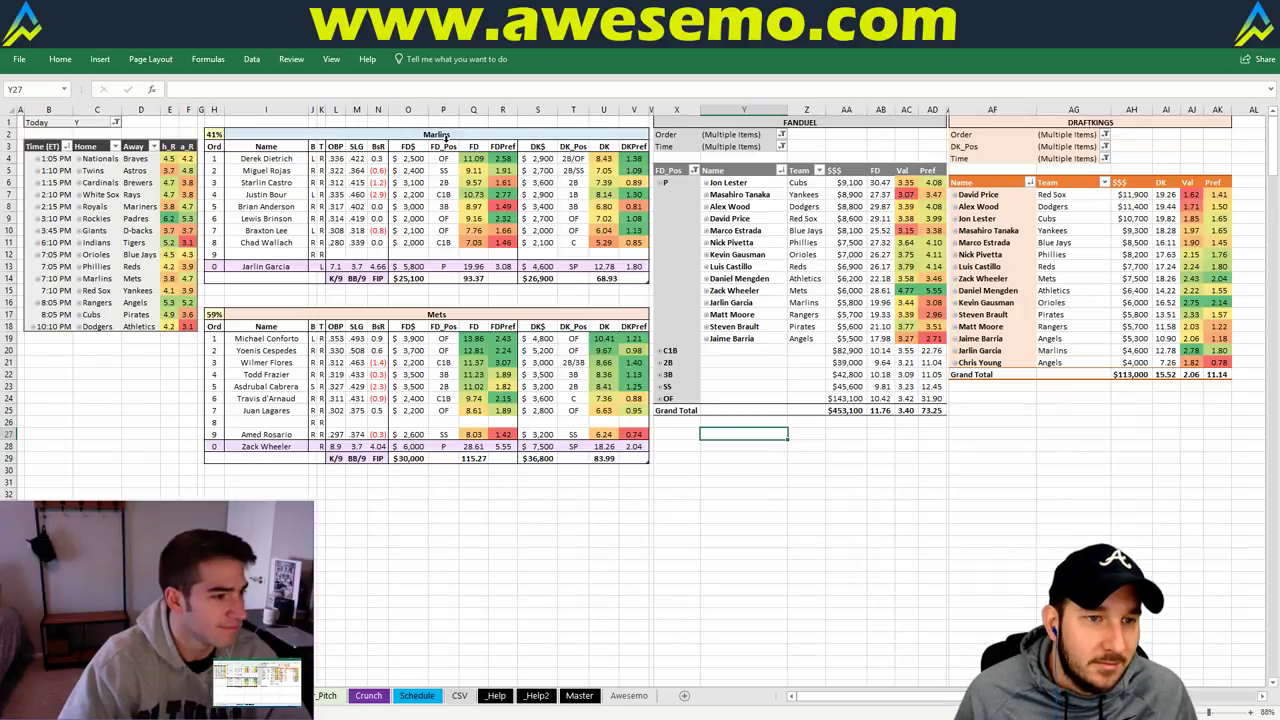
Replace the team in the matchup header cell I2 with Red Sox to load their game's lineups
click(448, 134)
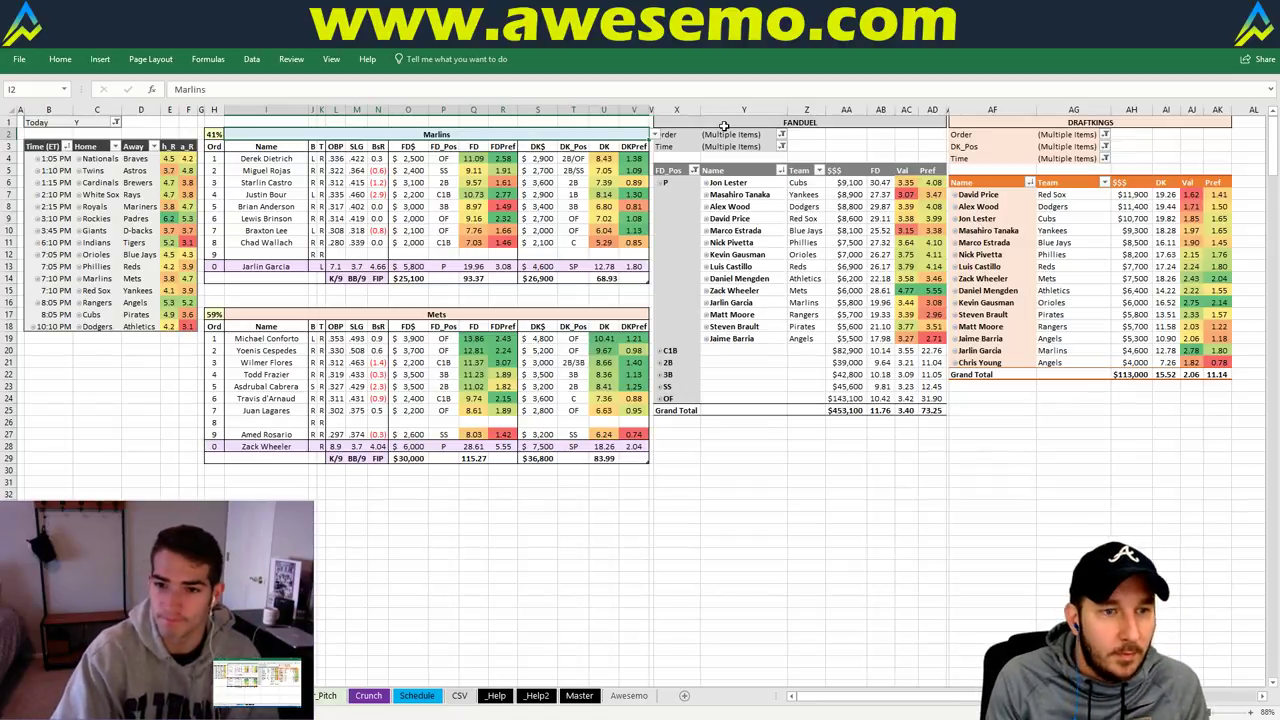
text(Red Sox)
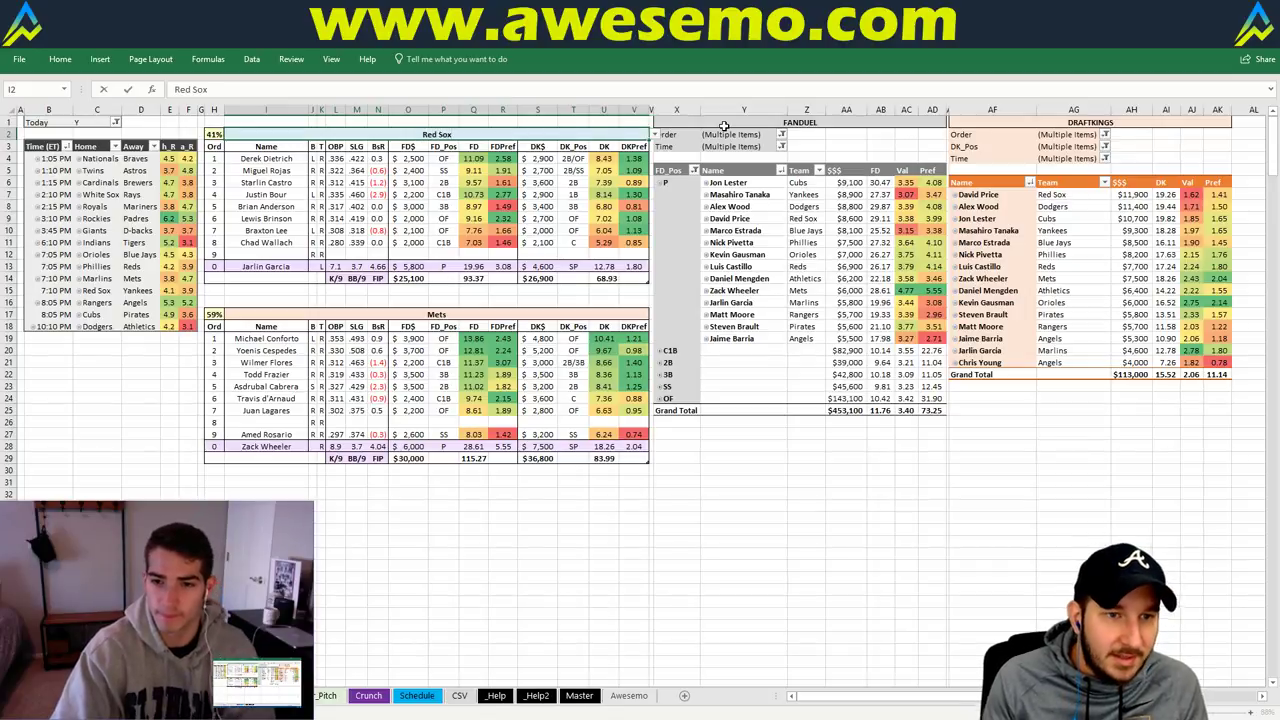
key(Return)
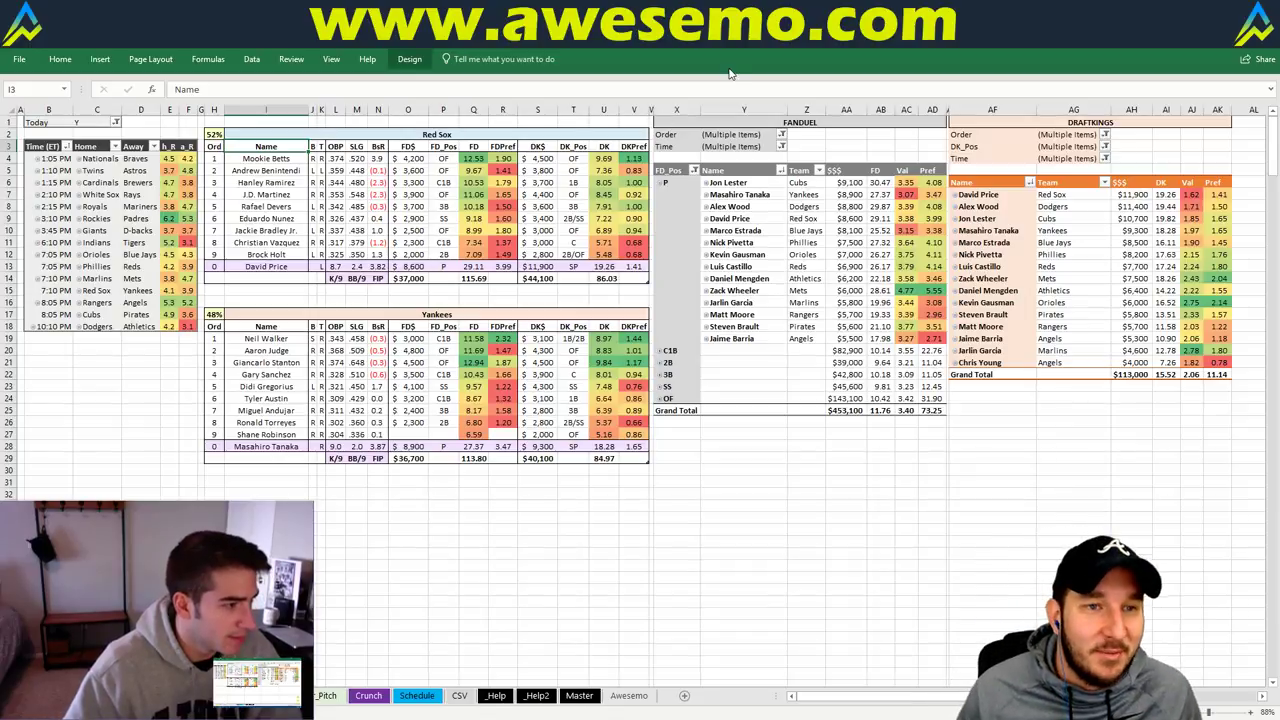
Change the team in the matchup header cell I2 to Rangers to load their game's lineups
key(Up)
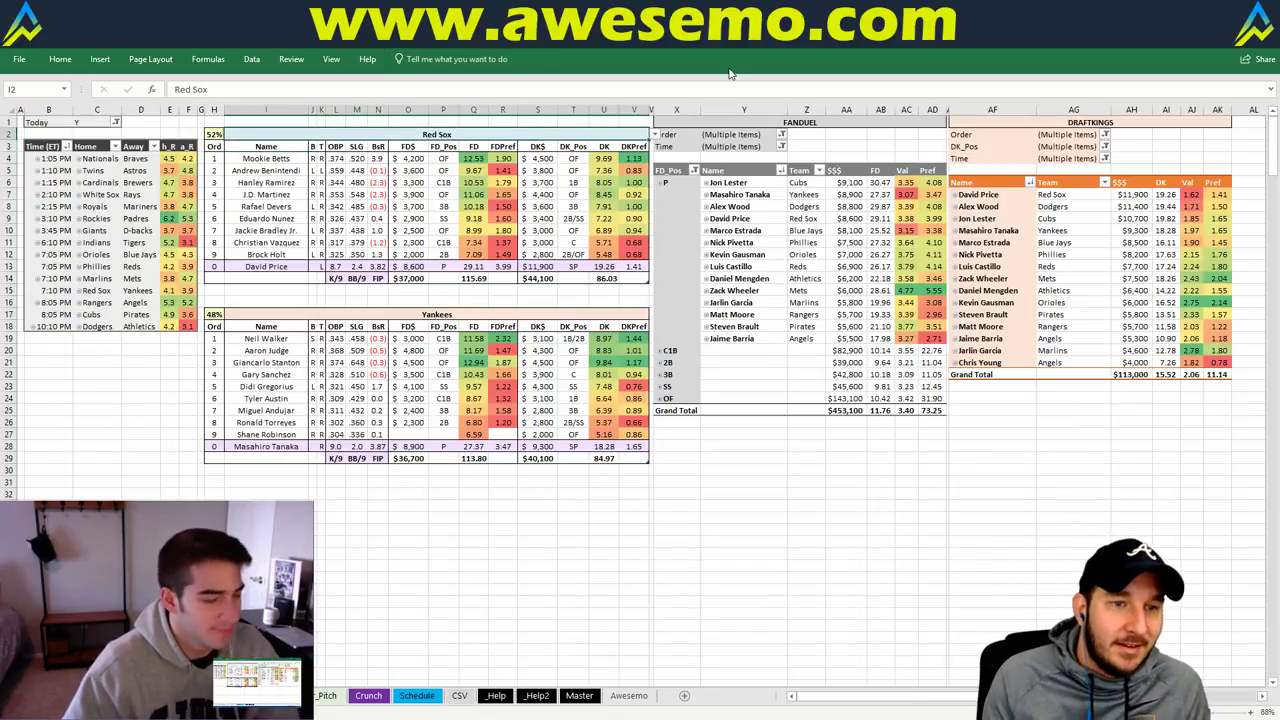
text(Rangers)
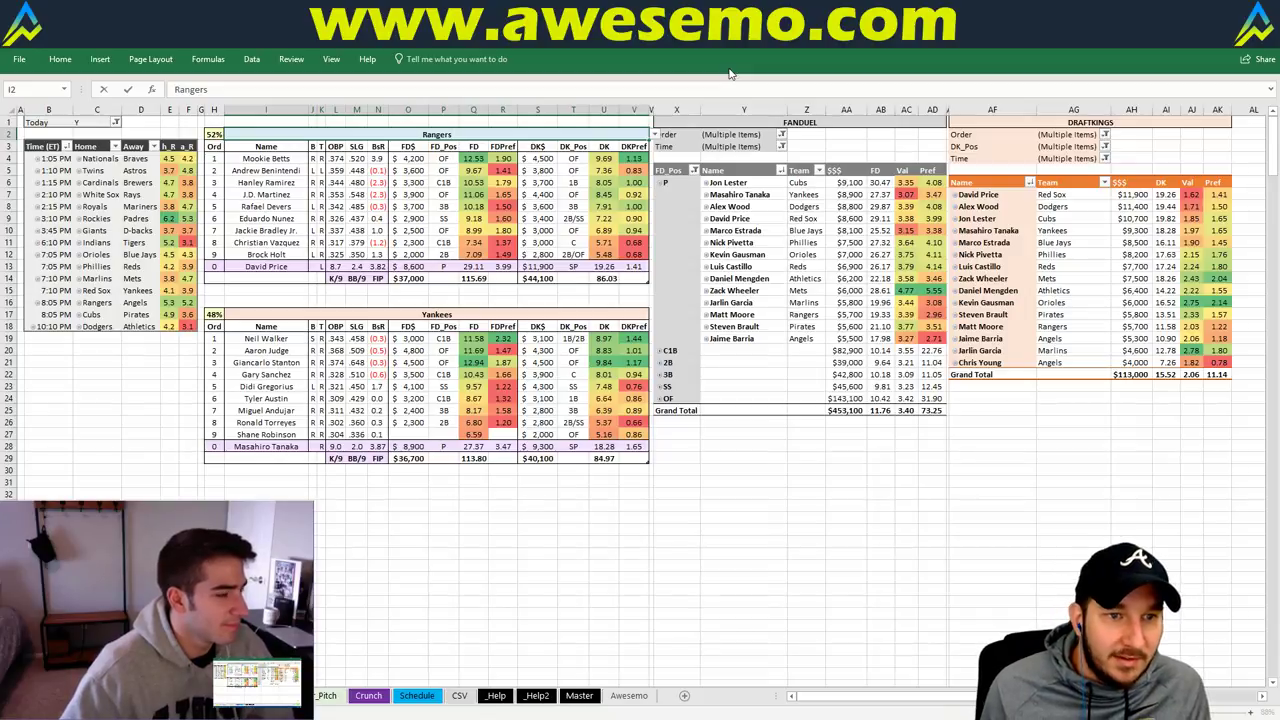
key(Return)
key(Right)
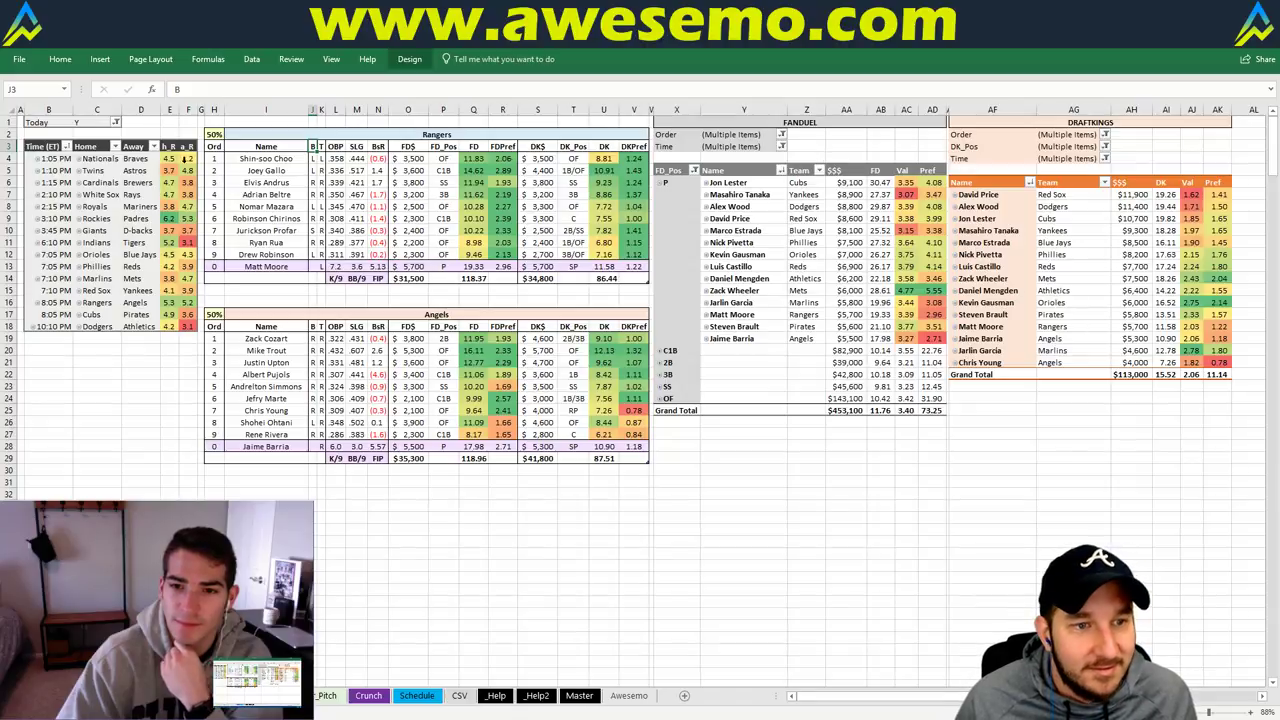
Enter Cubs as the team in the matchup header cell I2 to load their game's lineups
key(Up)
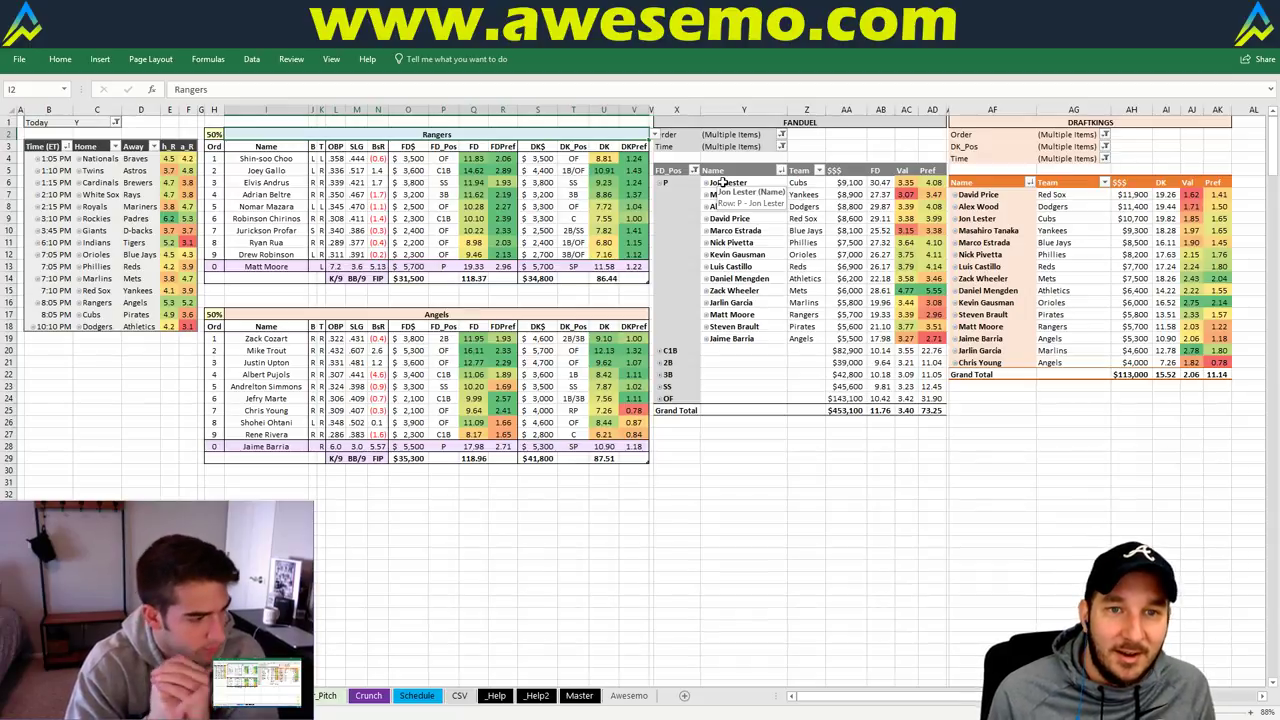
text(C)
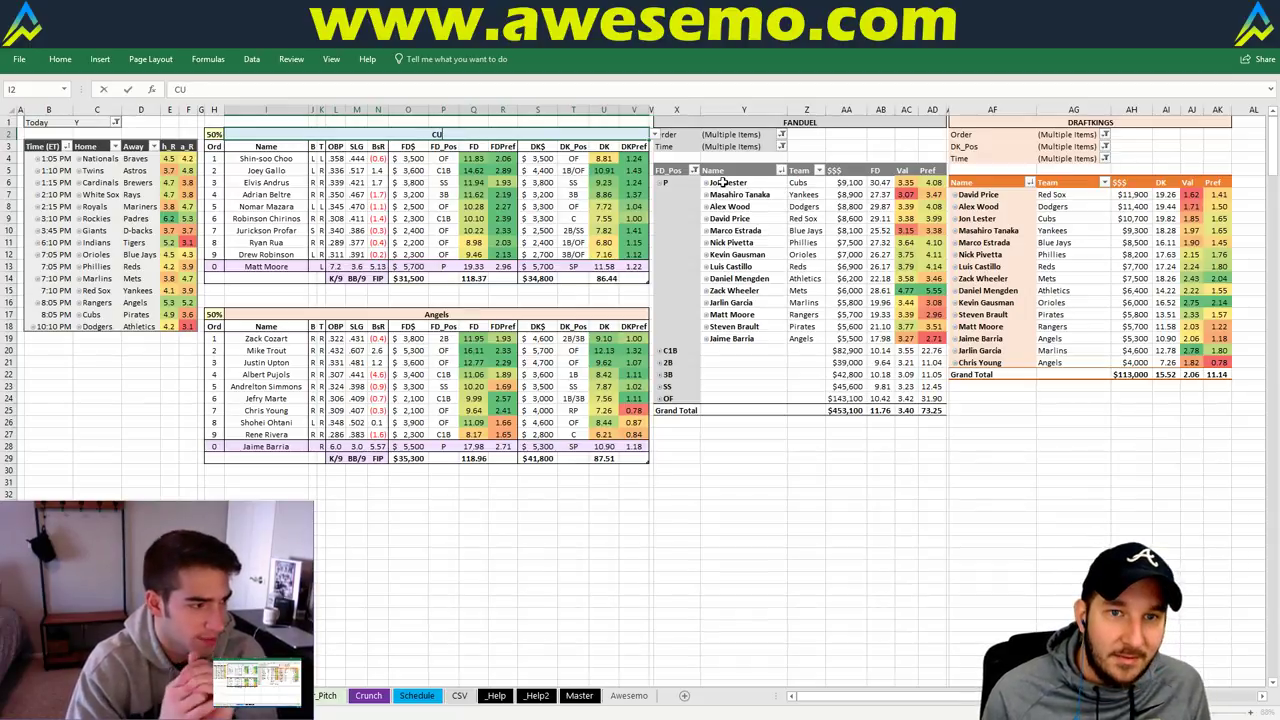
text(ubs)
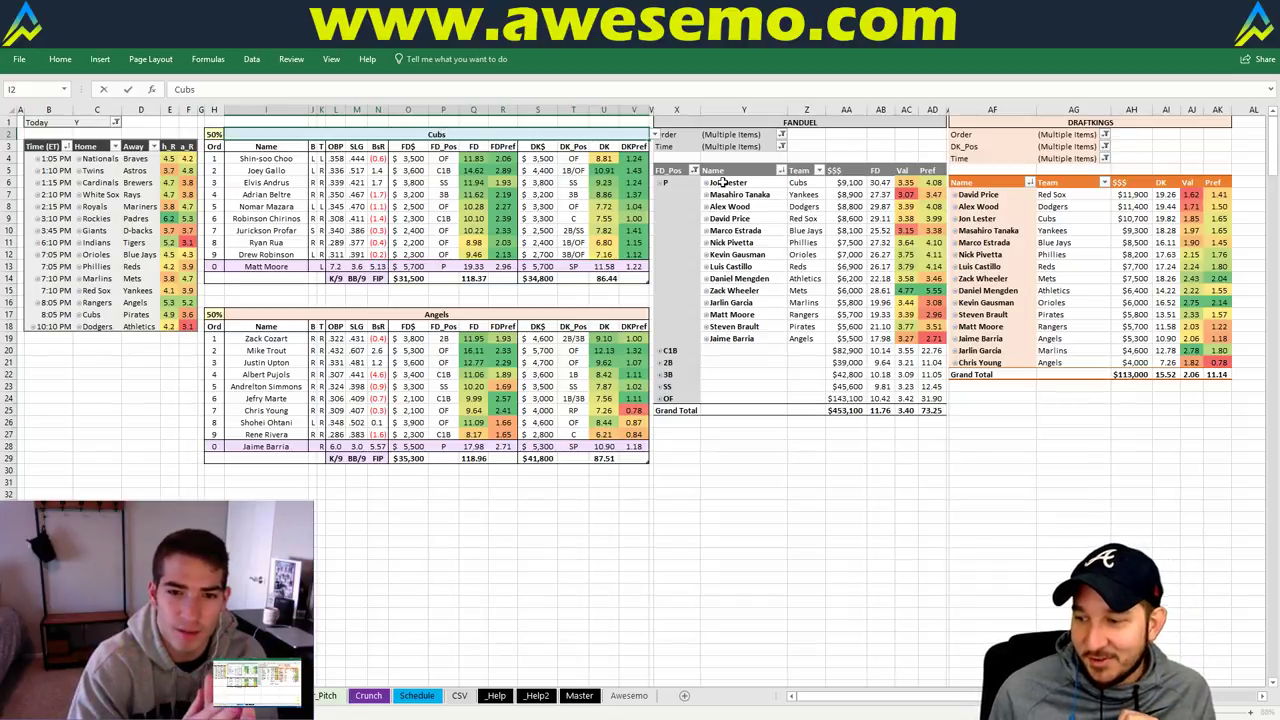
click(723, 182)
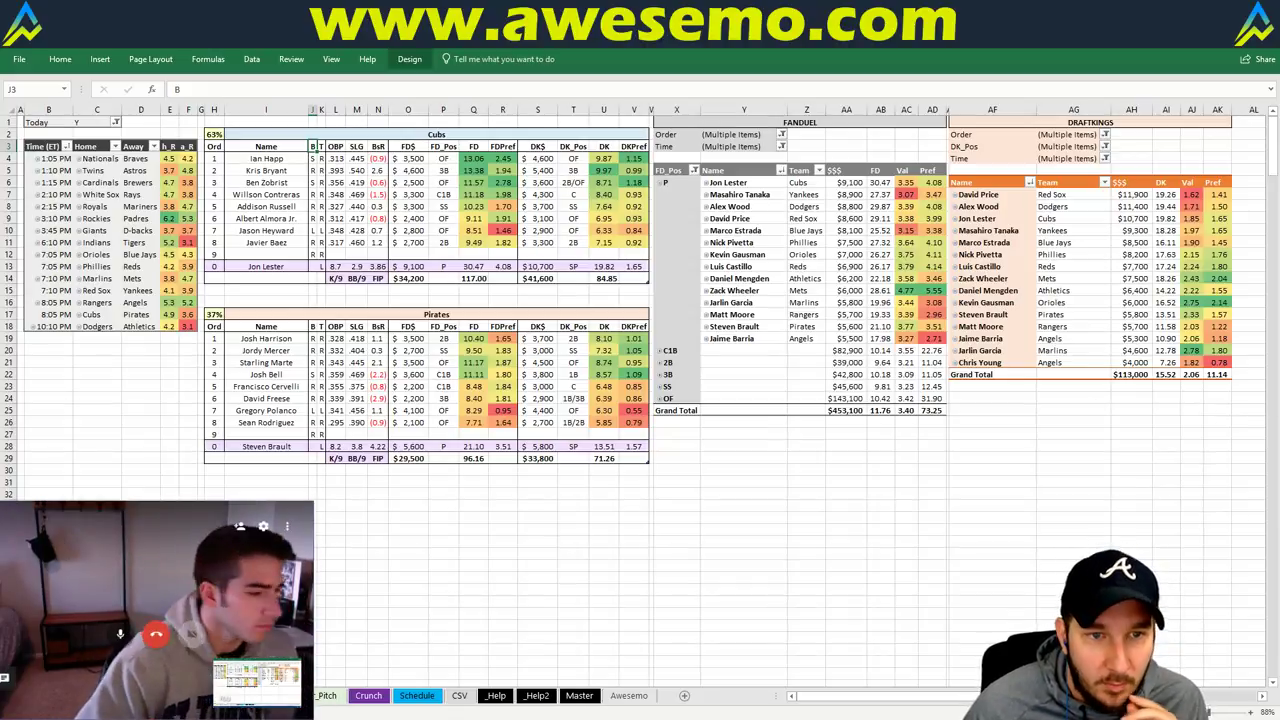
Switch to the FanDuel lobby in the browser and check the 7:05pm slate's $125K Wed MLB Grand Slam contest, including its scoring rules and summary
mouse_move(1205, 327)
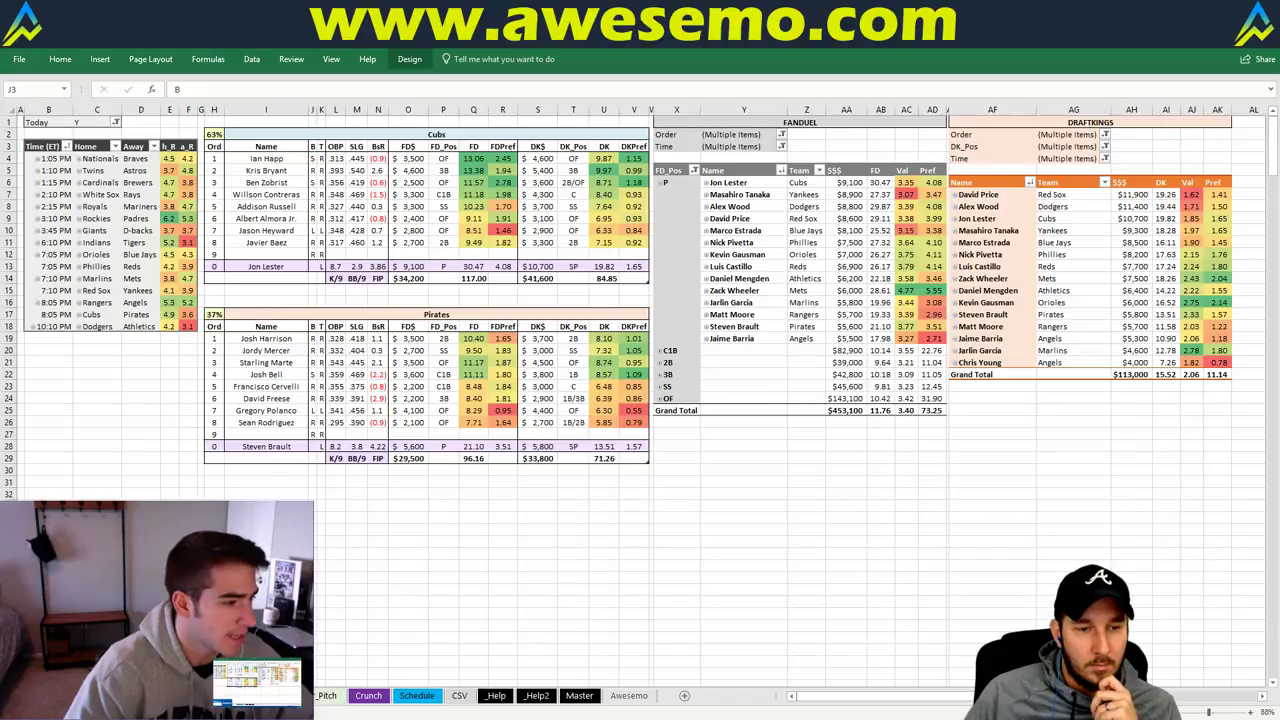
key(alt+Tab)
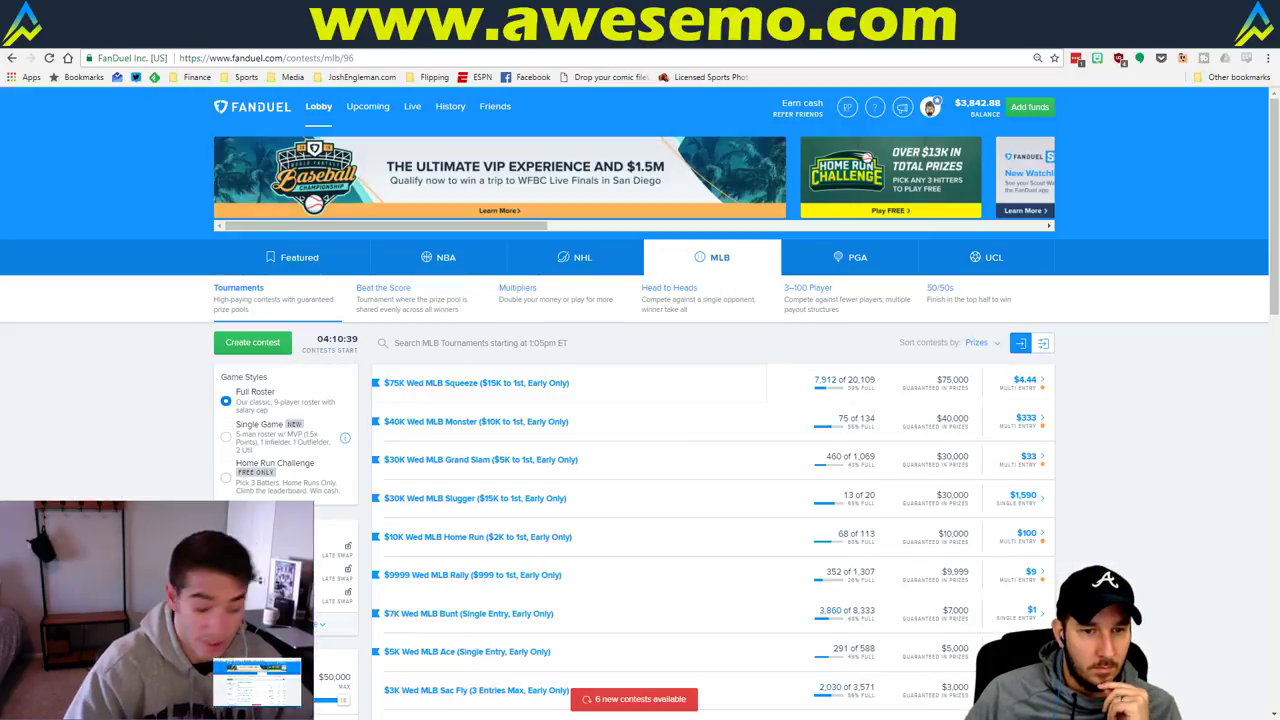
click(330, 570)
click(517, 382)
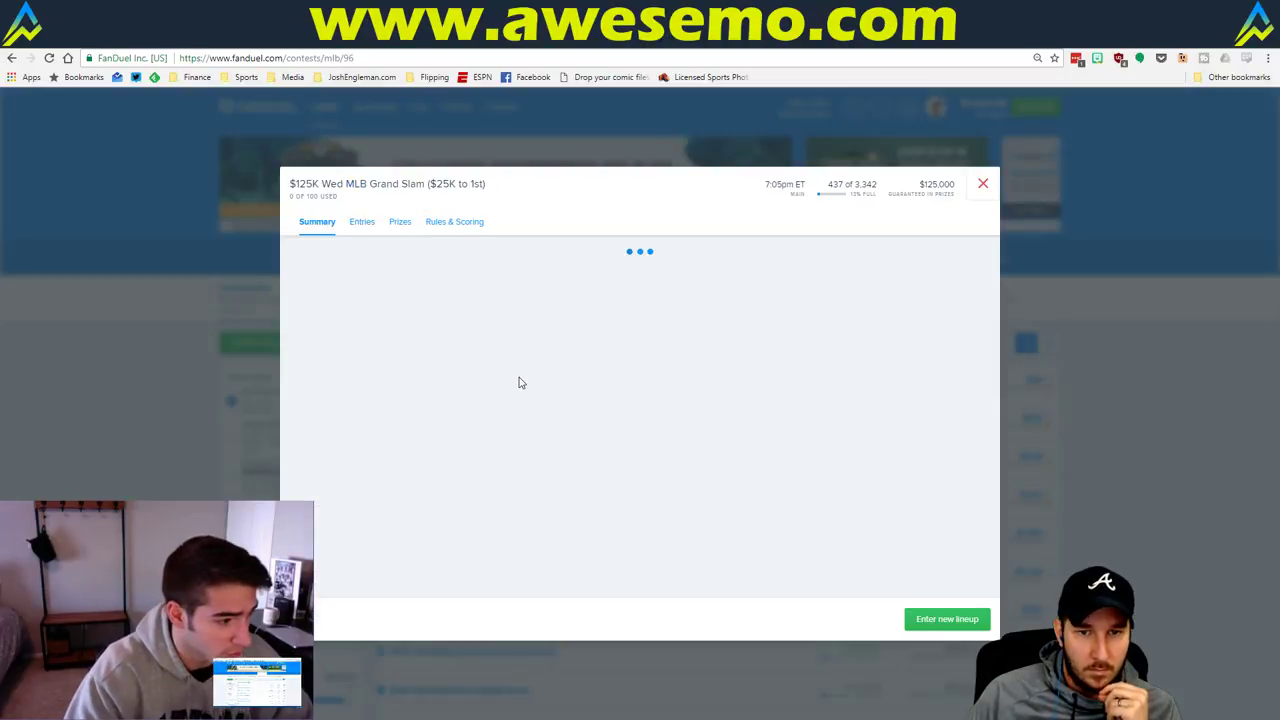
click(483, 225)
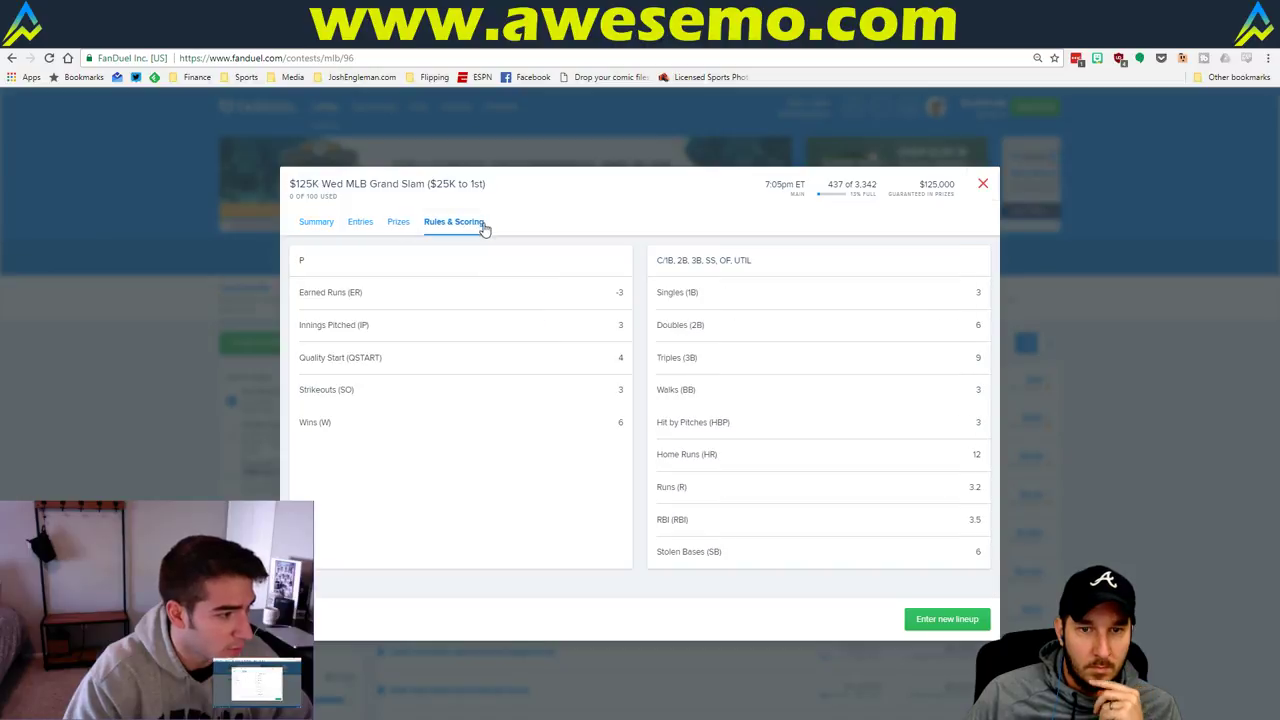
click(315, 223)
click(983, 185)
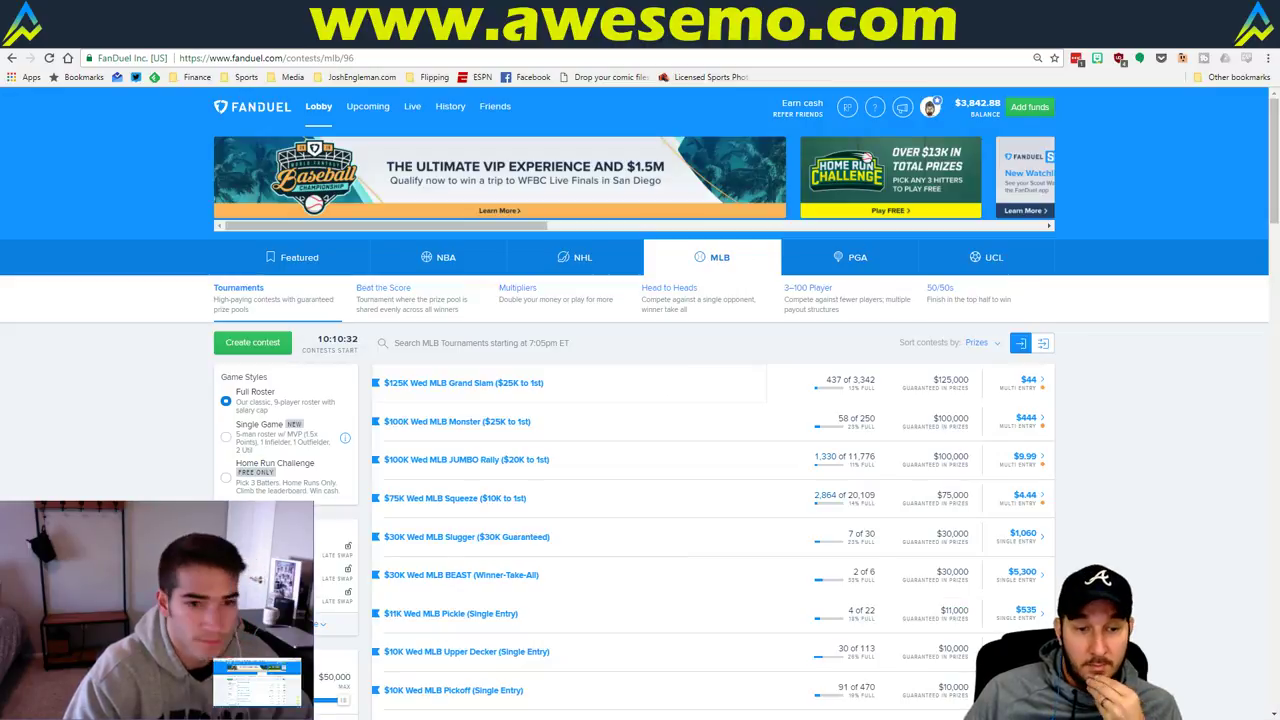
Return to the Excel workbook and select empty cell Q31 below the Pirates lineup
key(alt+Tab)
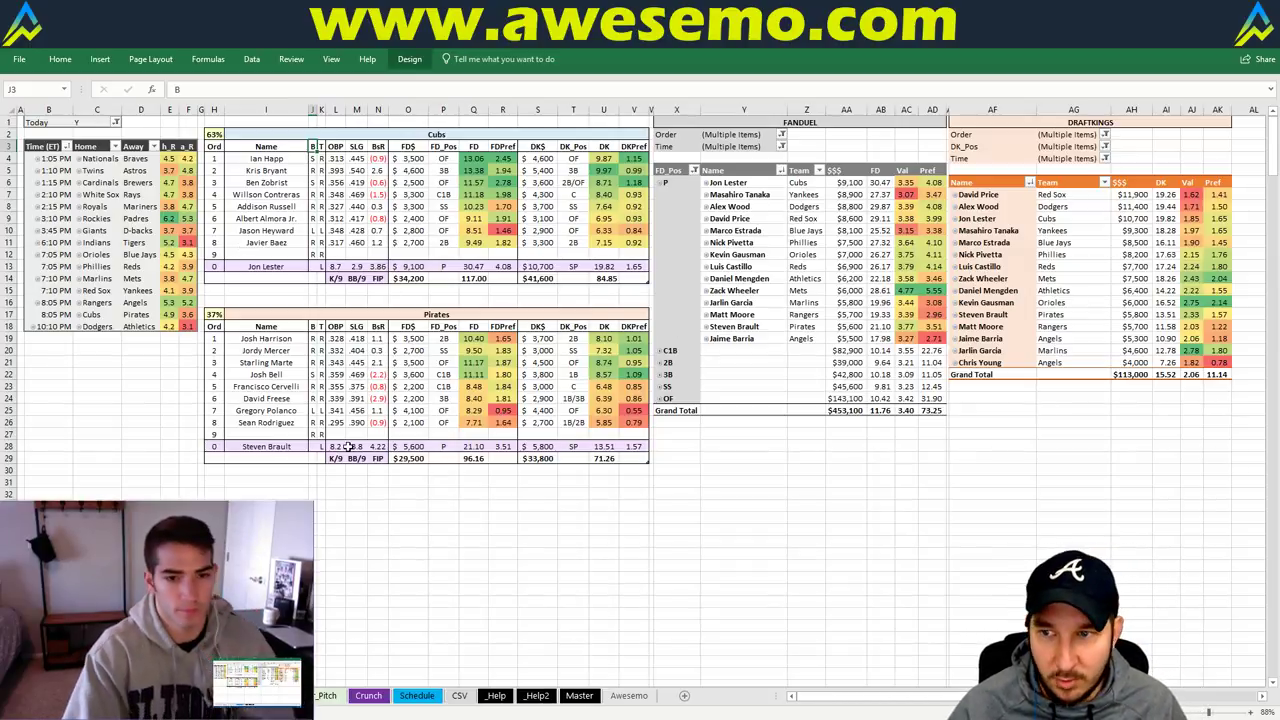
click(477, 518)
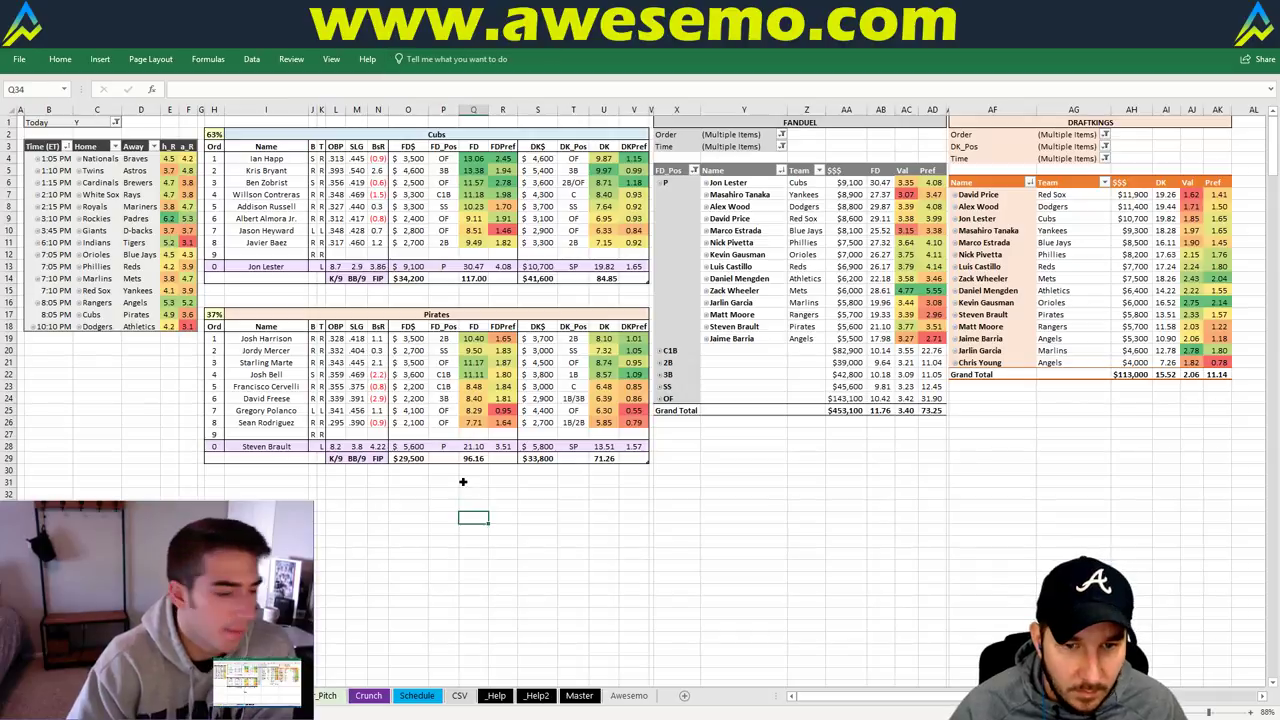
click(465, 483)
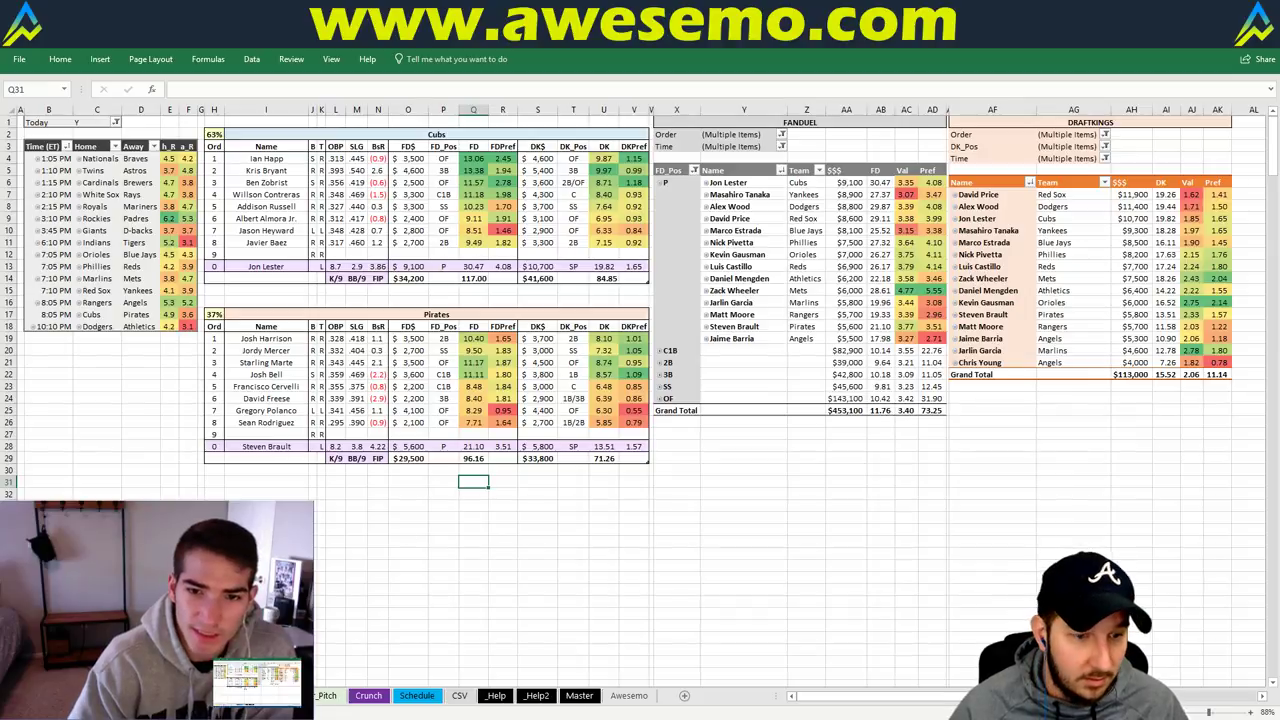
Switch to the browser, open the DraftKings lobby in a new tab, and filter its MLB contests to the Classic game style
key(alt+Tab)
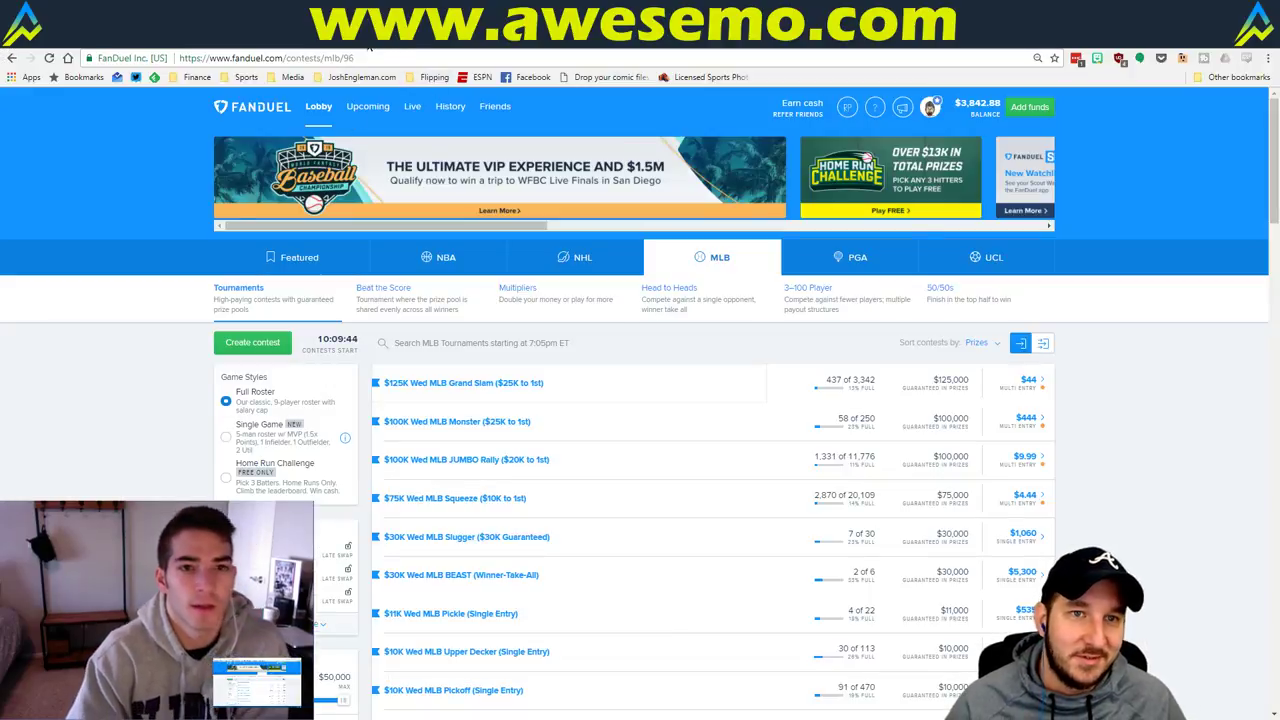
key(ctrl+t)
text(draftkings.com/lobby#/featured)
key(Return)
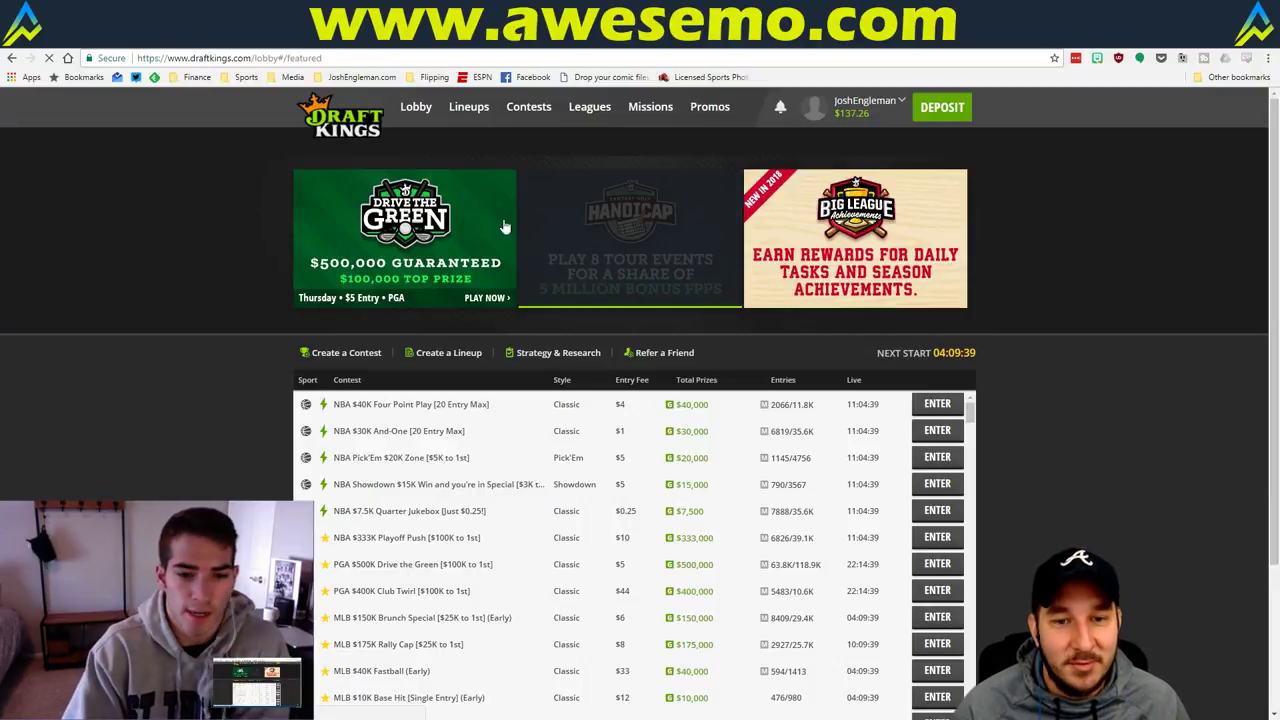
click(584, 143)
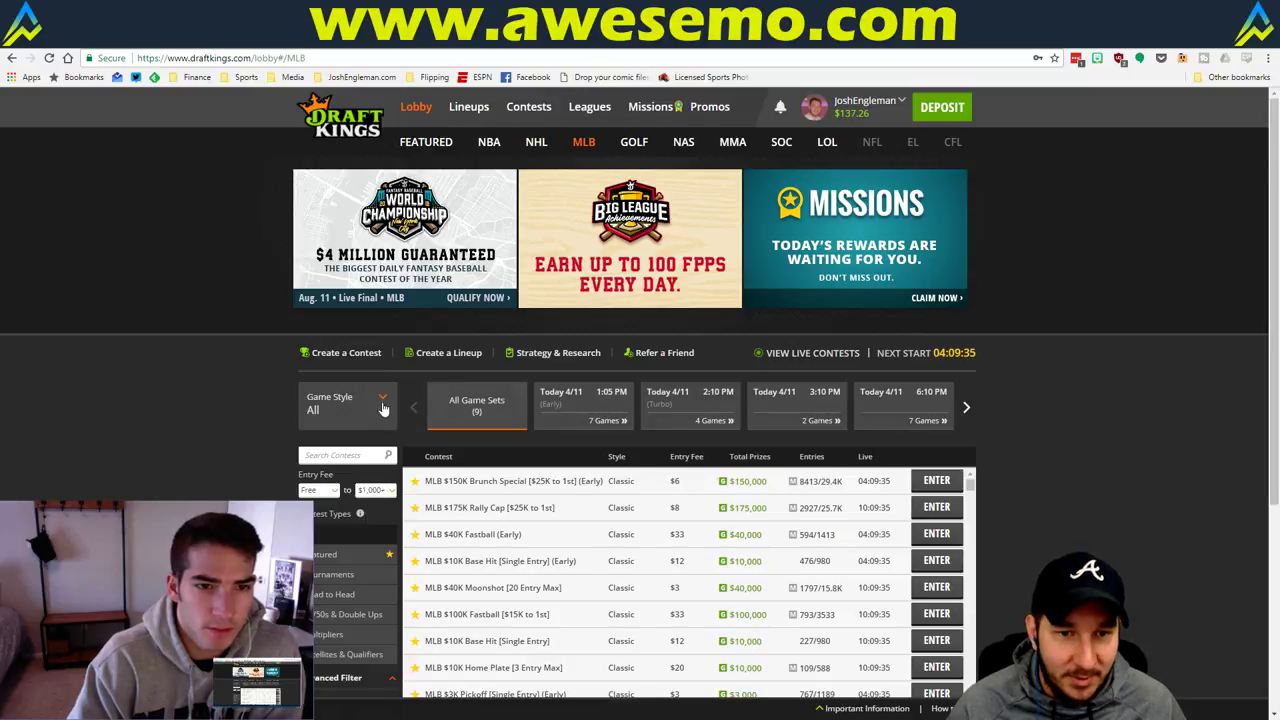
click(383, 410)
click(345, 455)
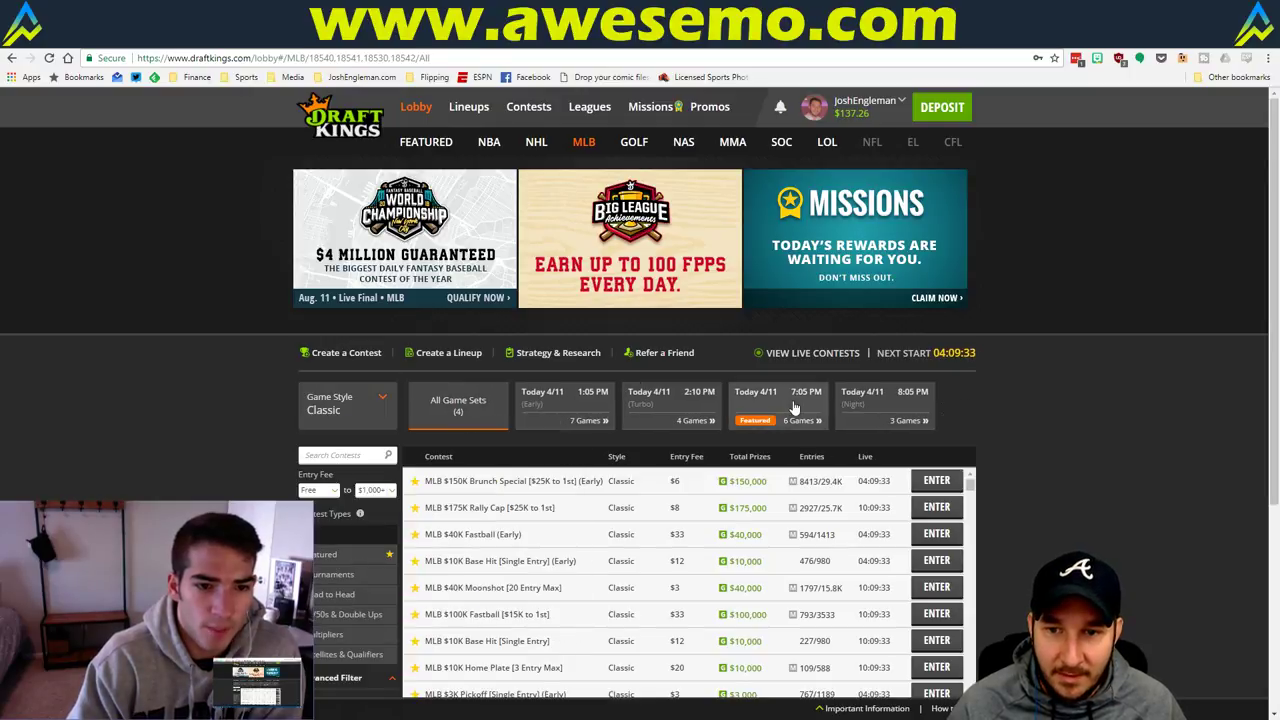
Examine which games are included in the DraftKings featured 7:05 PM game set
click(800, 421)
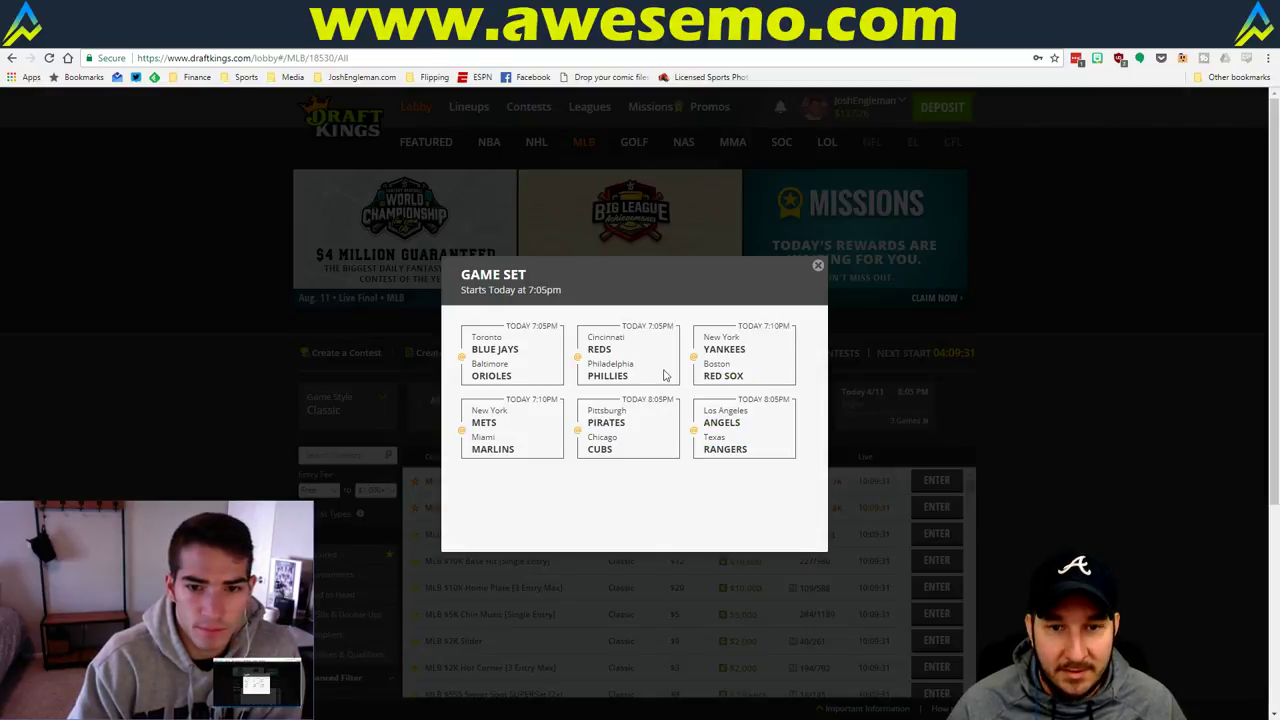
click(818, 266)
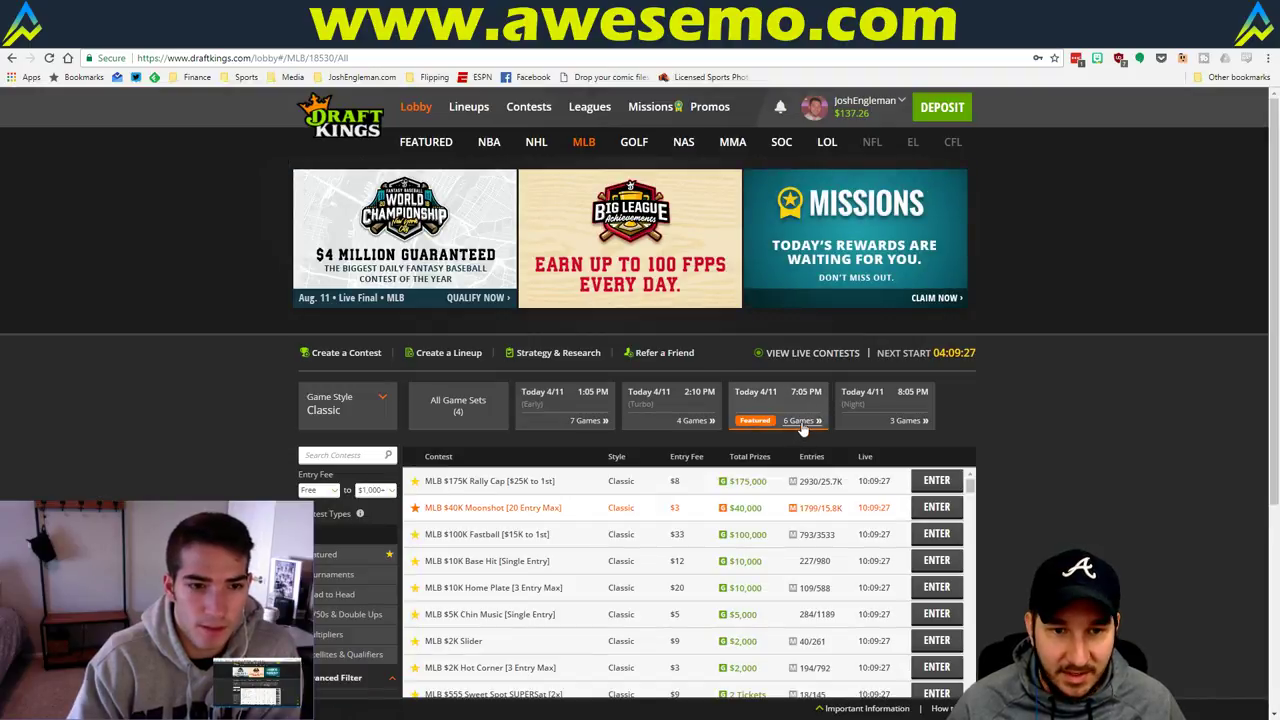
click(800, 422)
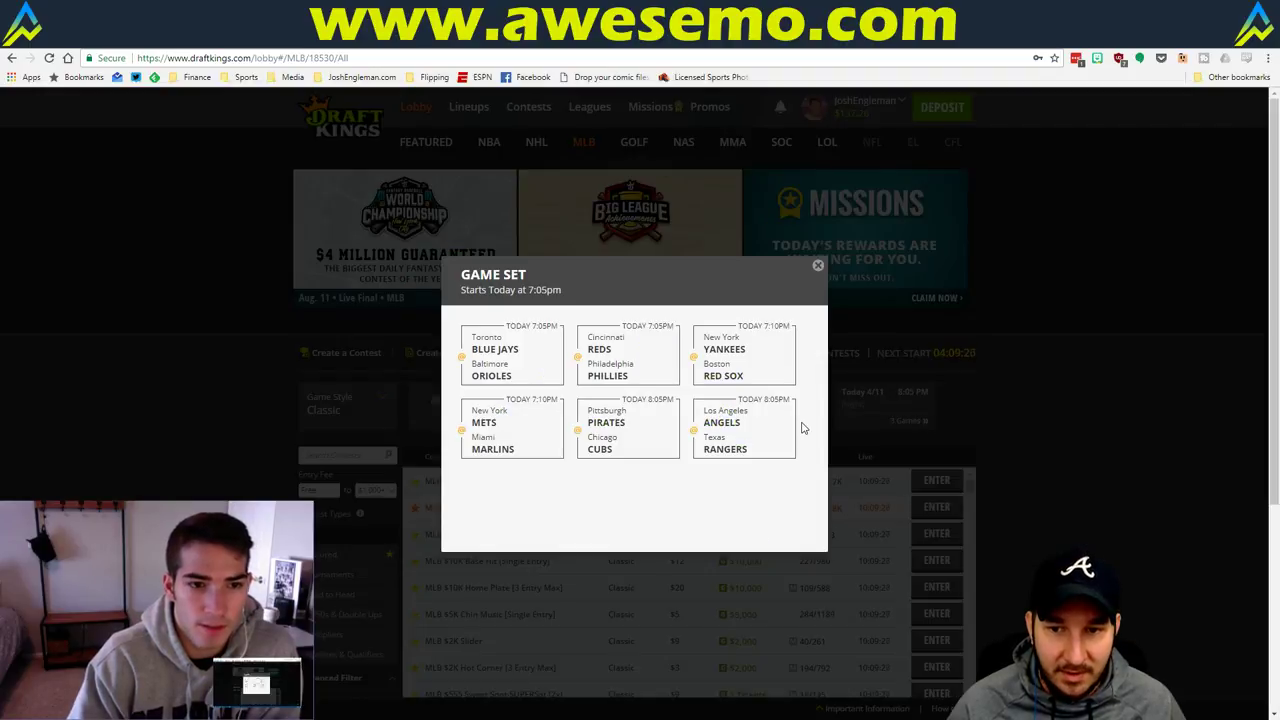
click(818, 266)
Switch back to the Excel workbook and set the team in matchup header cell I2 to Dodgers to load their game's lineups
key(alt+Tab)
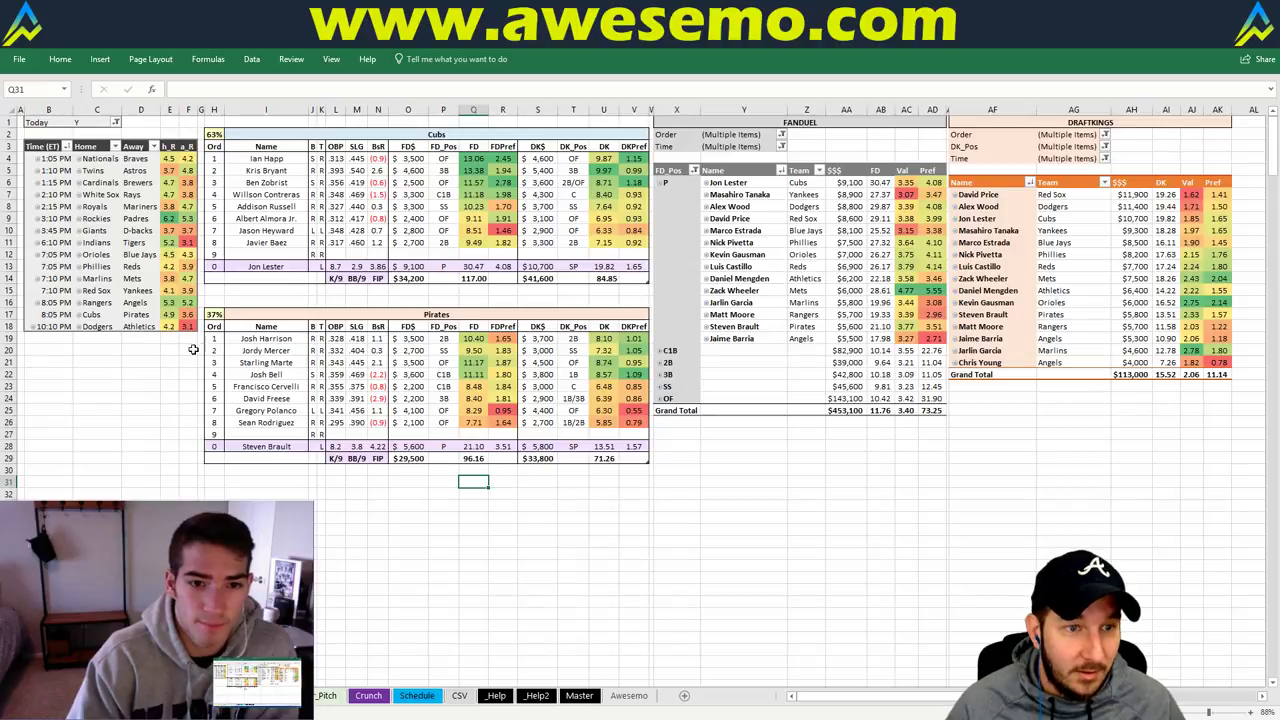
click(380, 137)
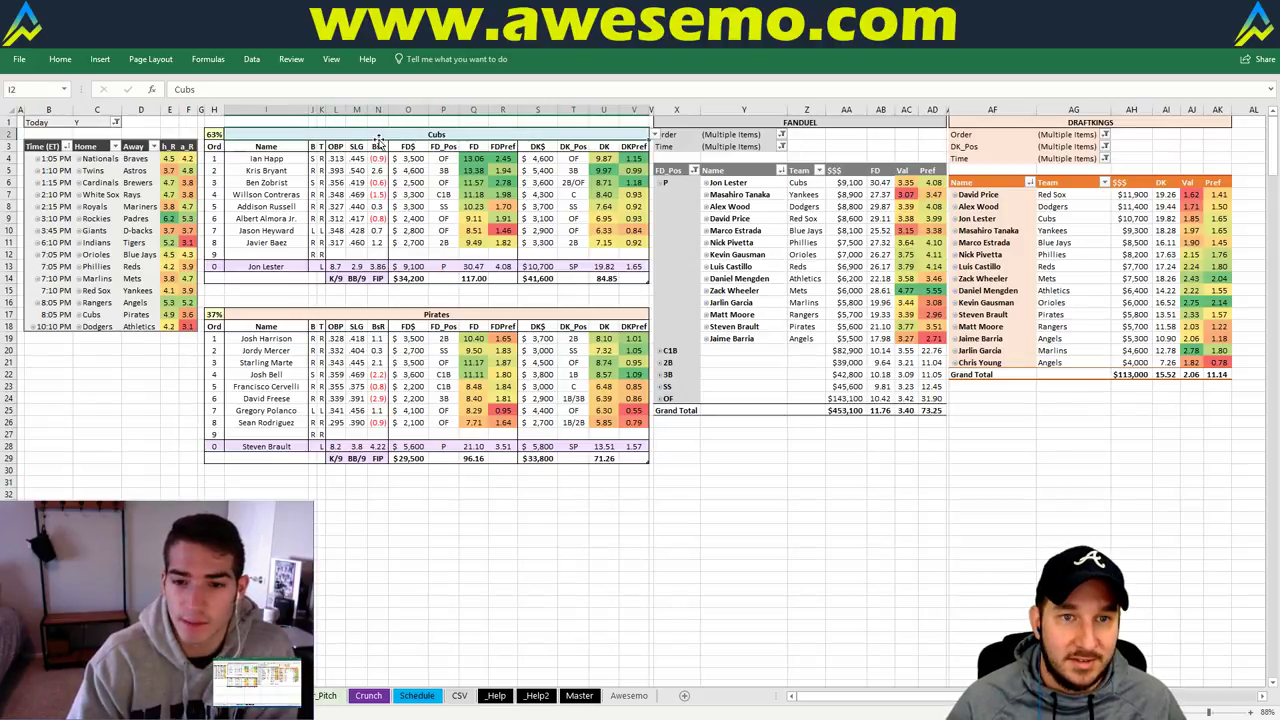
text(Dog)
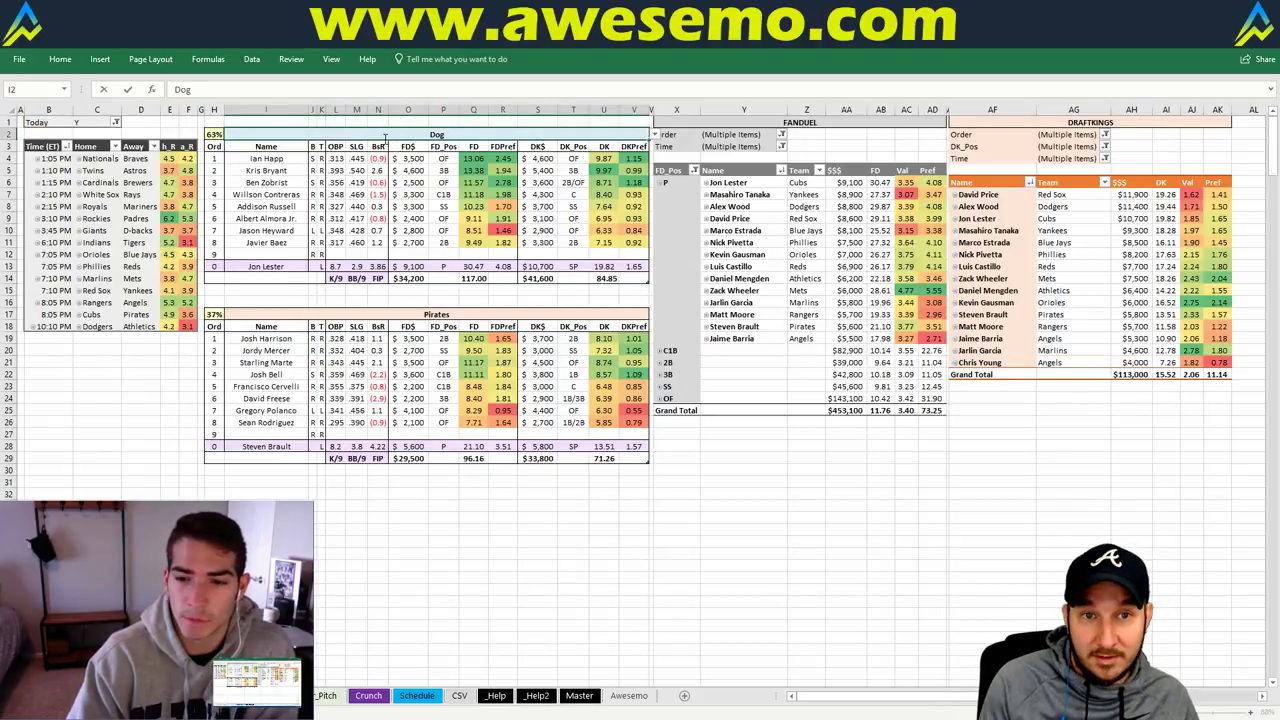
key(BackSpace)
text(dgers)
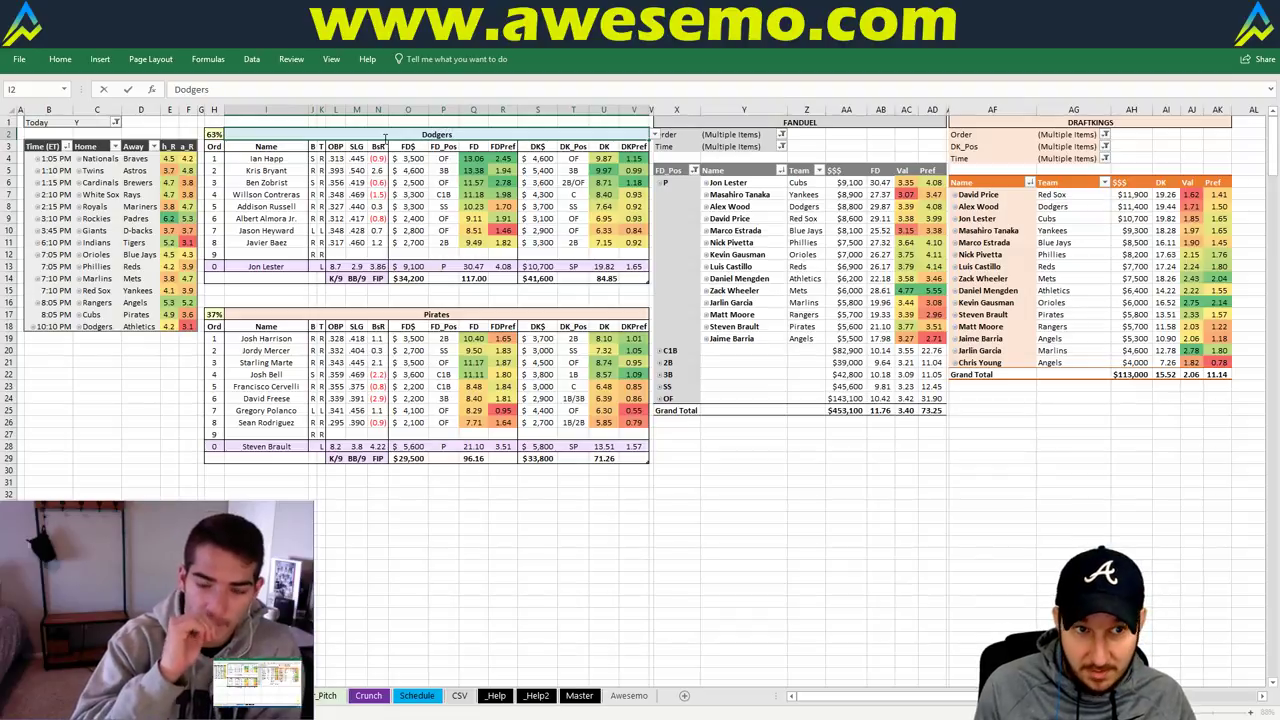
key(Return)
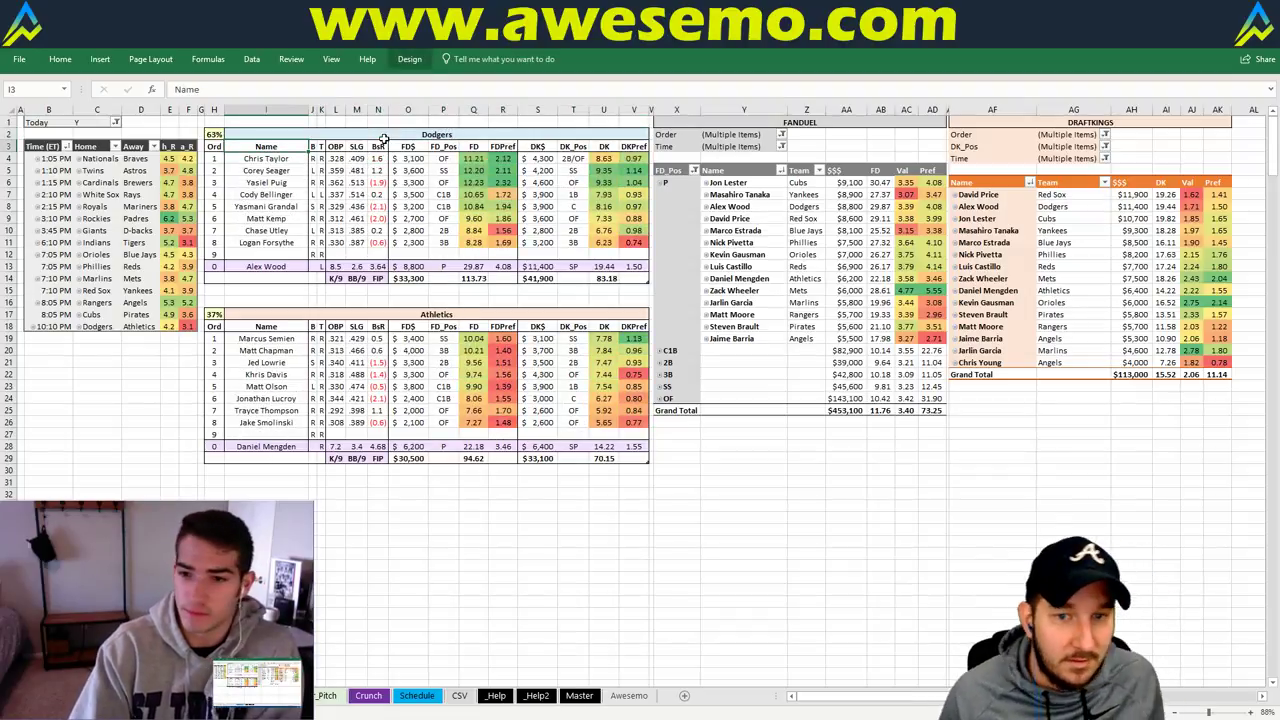